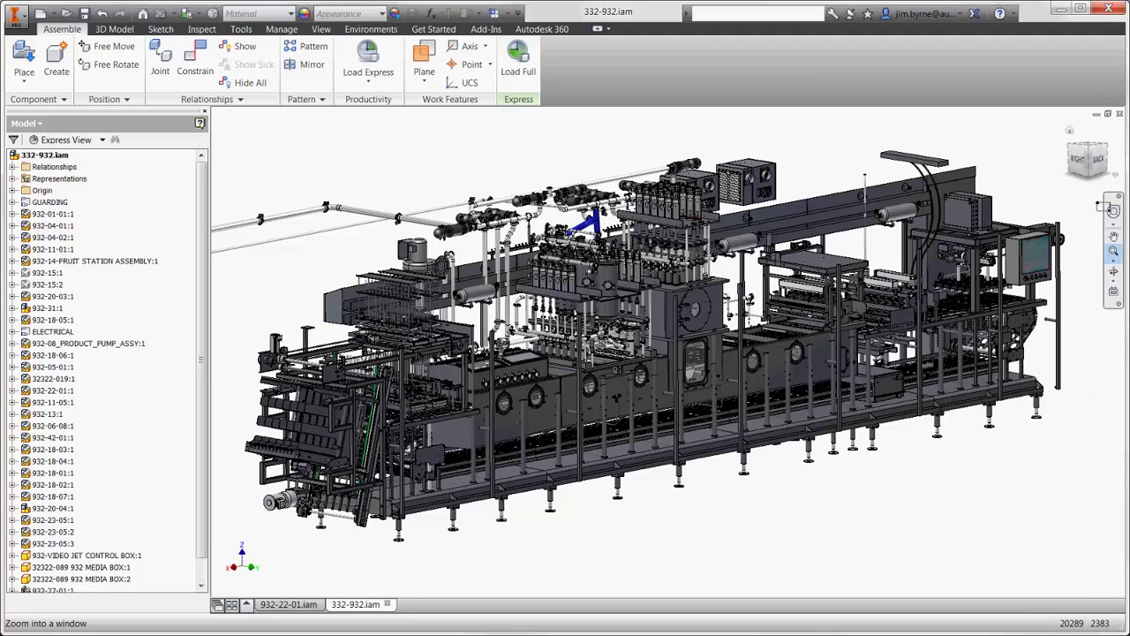
Zoom into the machine's right section and isolate the gantry subassembly and conveyor (932-05-01, 932-22-01).
{"action": "left_click_drag", "start_coordinate": [1081, 181], "coordinate": [859, 384]}
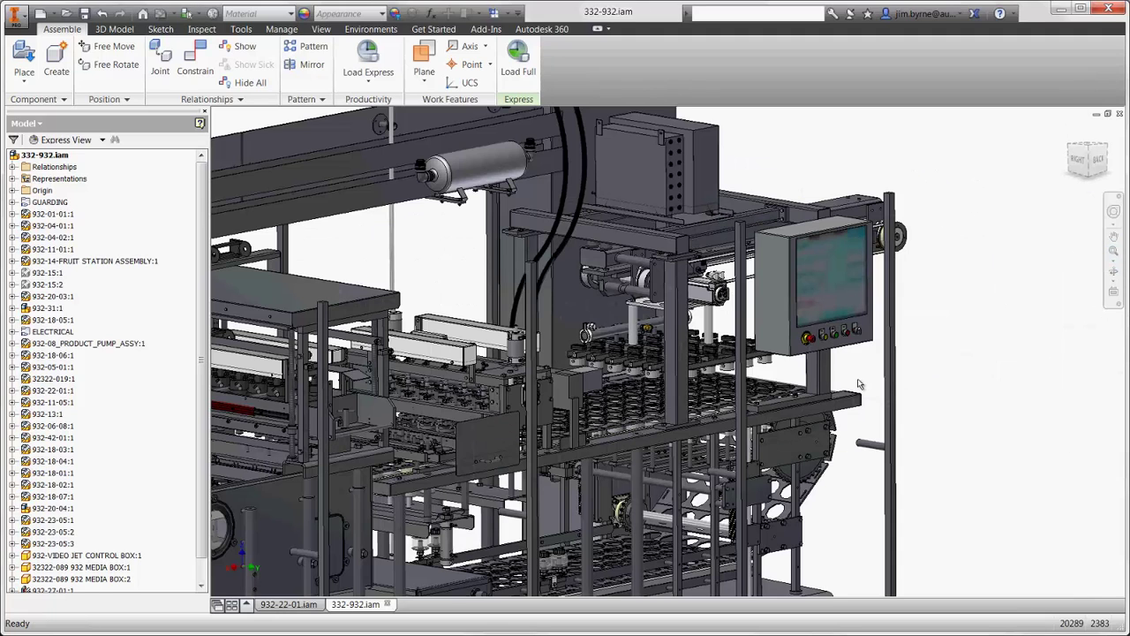
{"action": "left_click", "coordinate": [856, 386]}
{"action": "left_click", "coordinate": [671, 406], "text": "ctrl"}
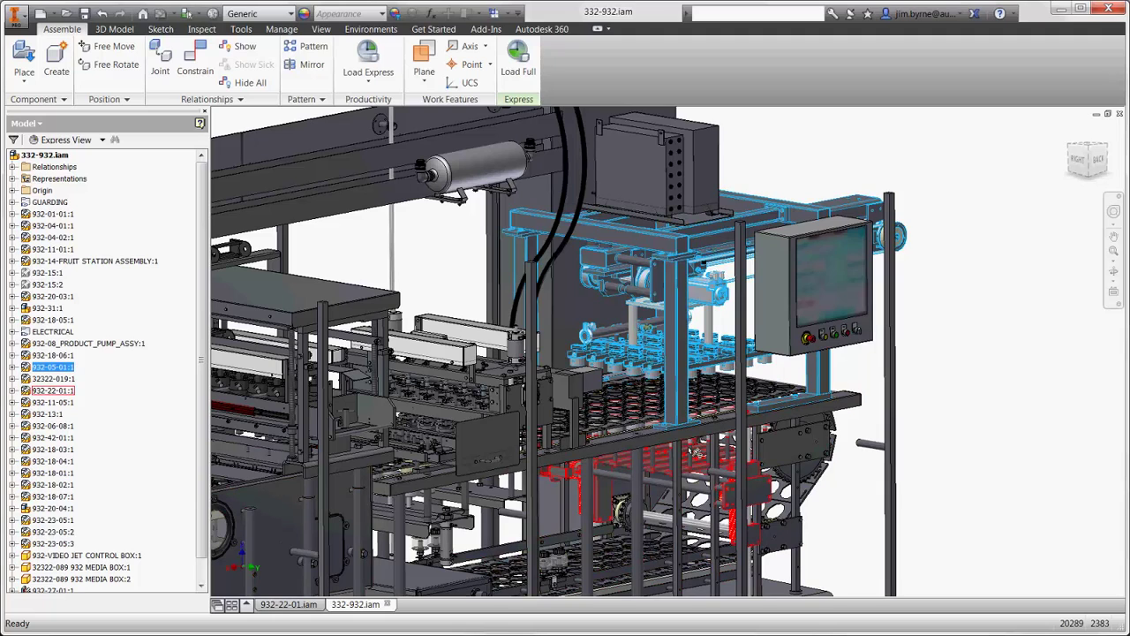
{"action": "right_click", "coordinate": [690, 452]}
{"action": "left_click", "coordinate": [667, 233]}
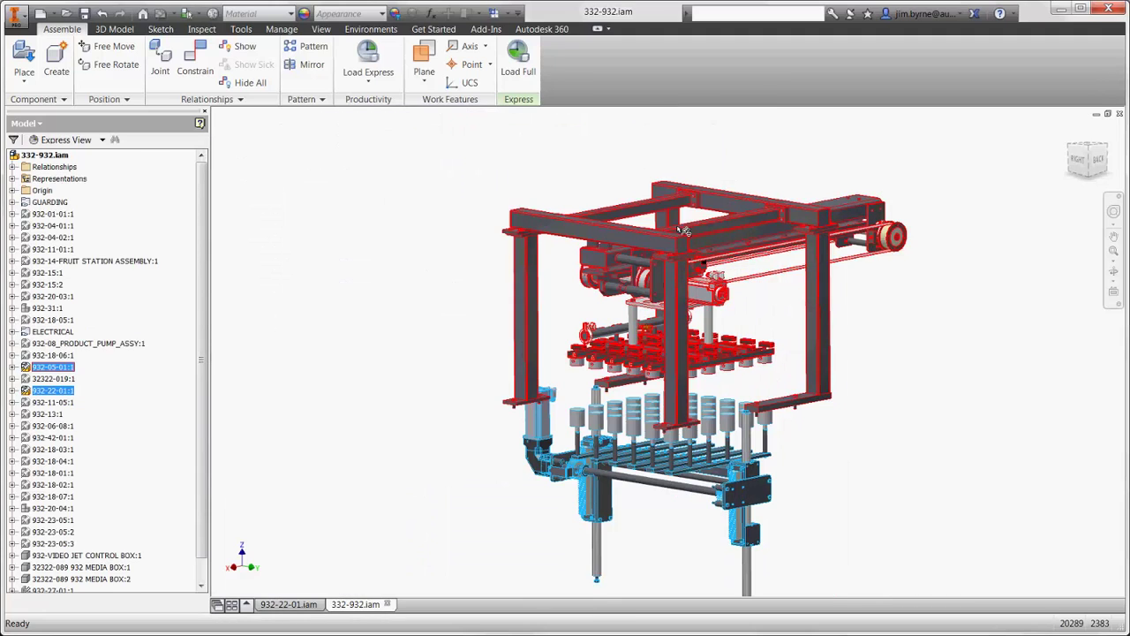
Clear the selection and zoom in on the isolated gantry and conveyor components.
{"action": "left_click", "coordinate": [590, 192]}
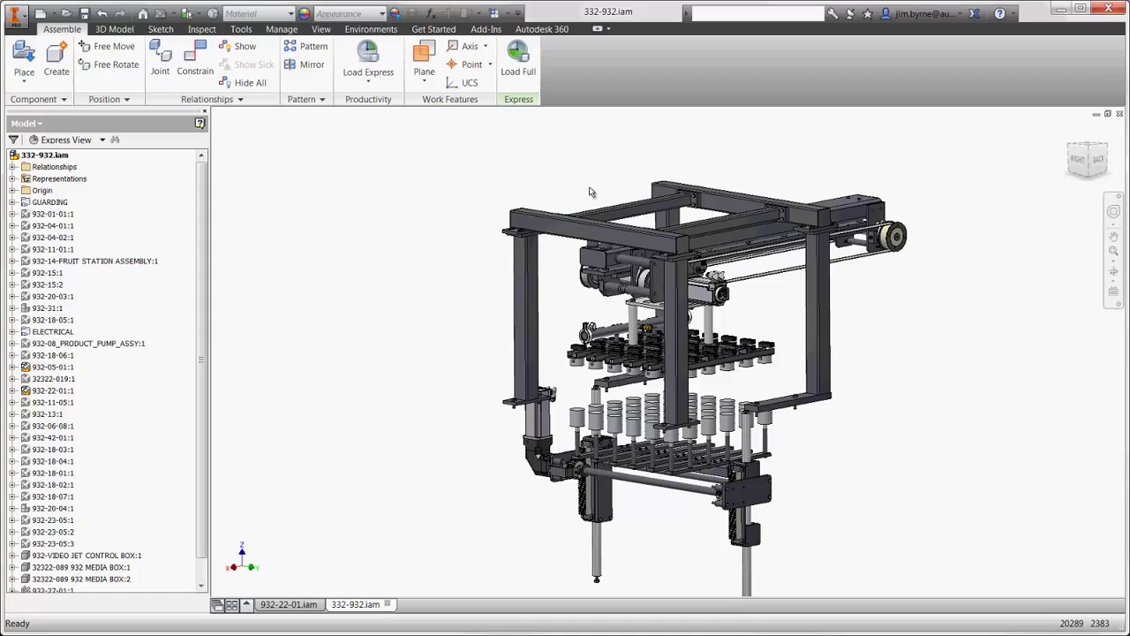
{"action": "scroll", "coordinate": [590, 191], "scroll_direction": "up", "scroll_amount": 4}
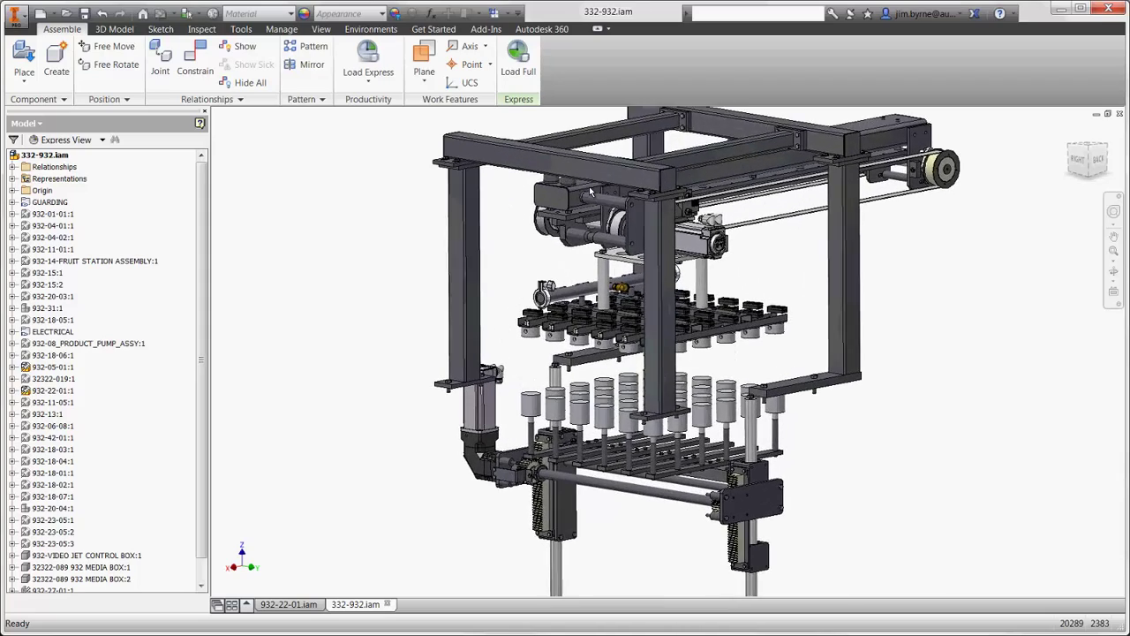
{"action": "scroll", "coordinate": [590, 191], "scroll_direction": "up", "scroll_amount": 3}
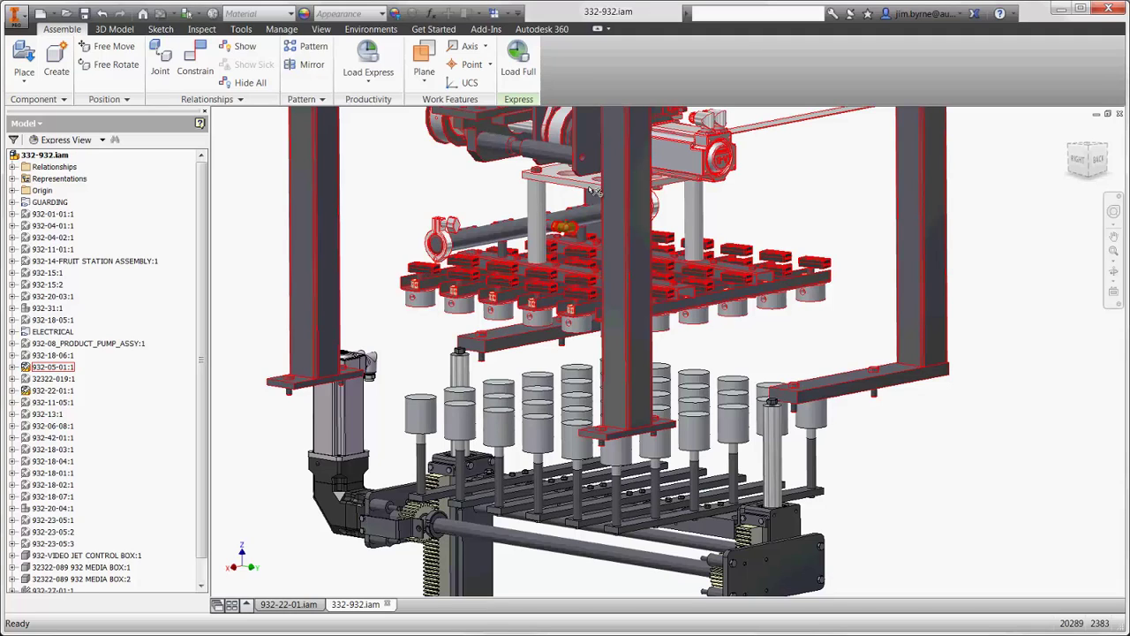
Close the 332-932 machine assembly window, leaving 932-22-01.iam open.
{"action": "left_click", "coordinate": [1117, 118]}
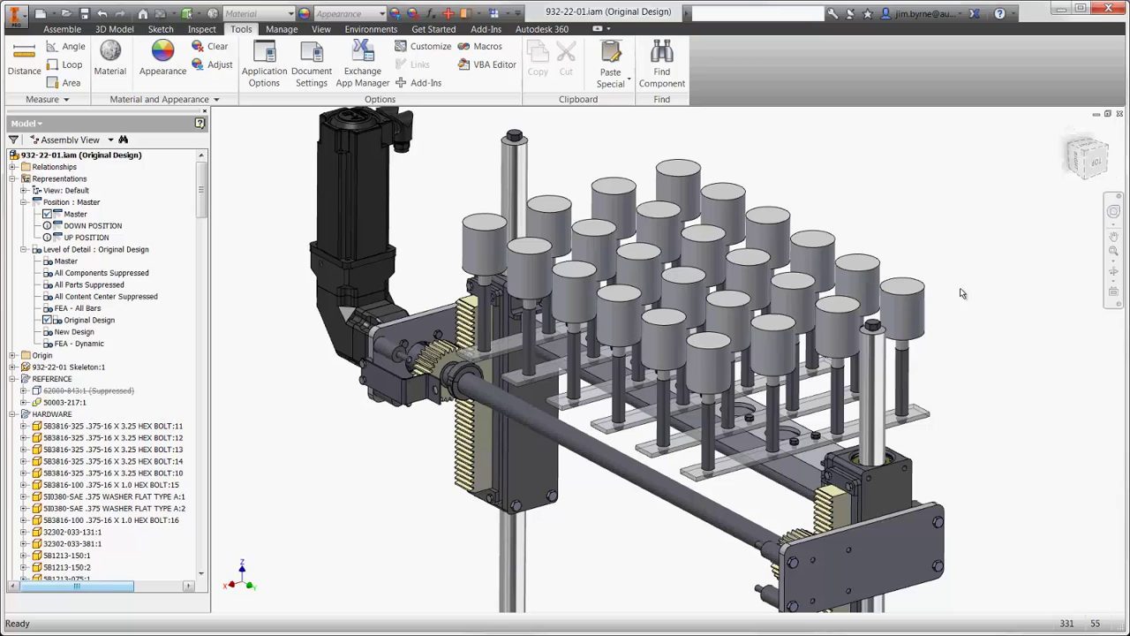
Open bar part 71007-079.ipt and change the Length equation's 15 to 22.5, giving 23.75 in.
{"action": "right_click", "coordinate": [742, 468]}
{"action": "left_click", "coordinate": [733, 423]}
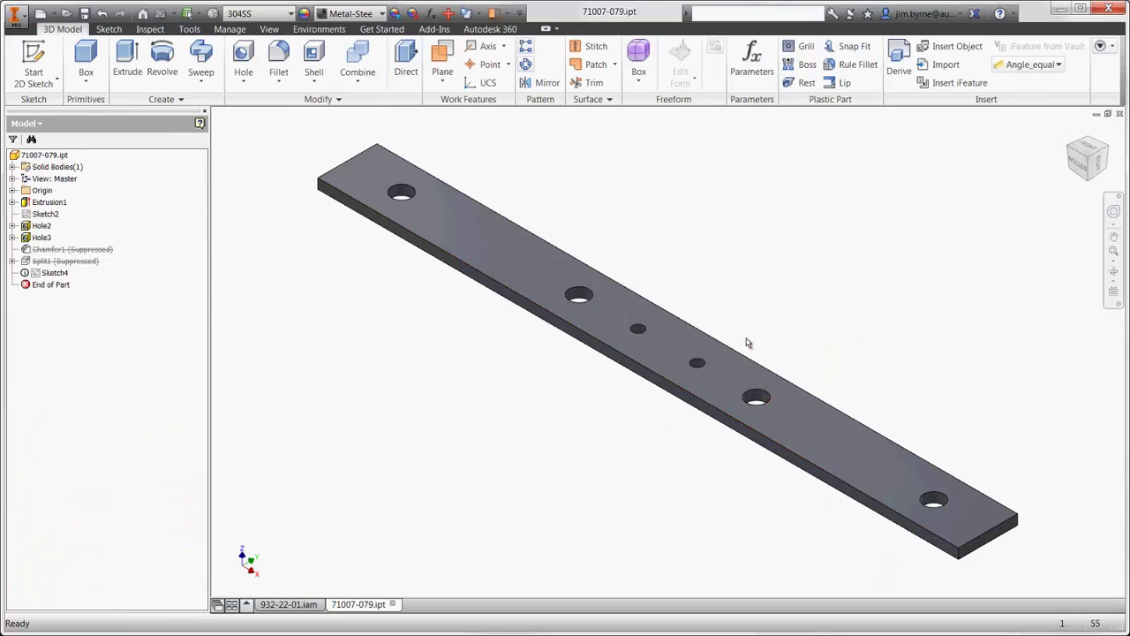
{"action": "left_click", "coordinate": [750, 75]}
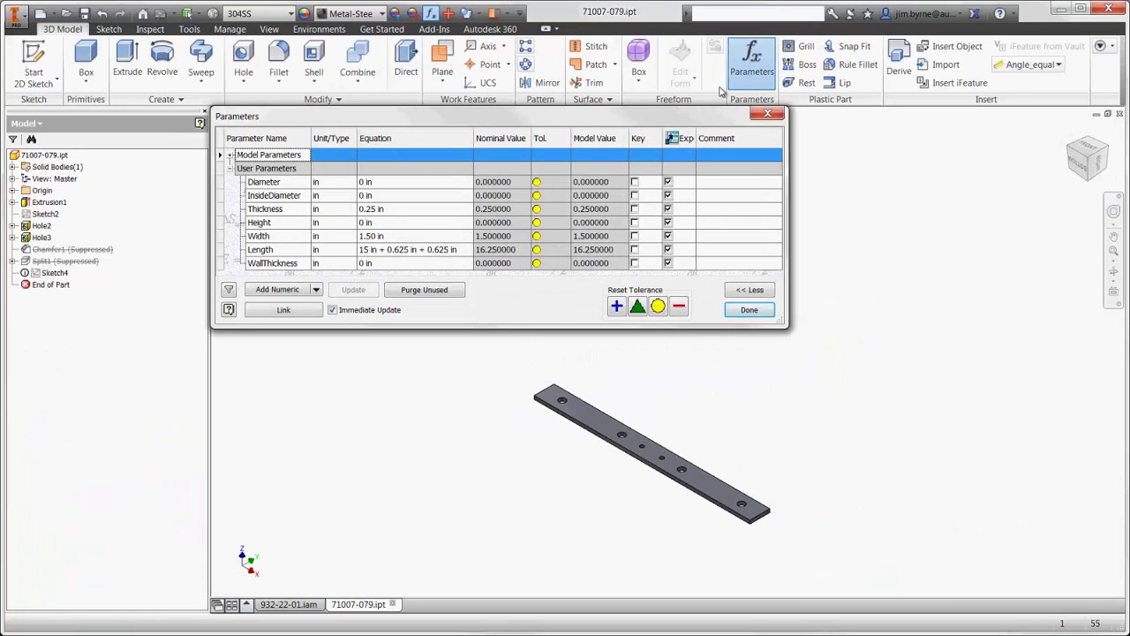
{"action": "left_click", "coordinate": [366, 250]}
{"action": "double_click", "coordinate": [364, 251]}
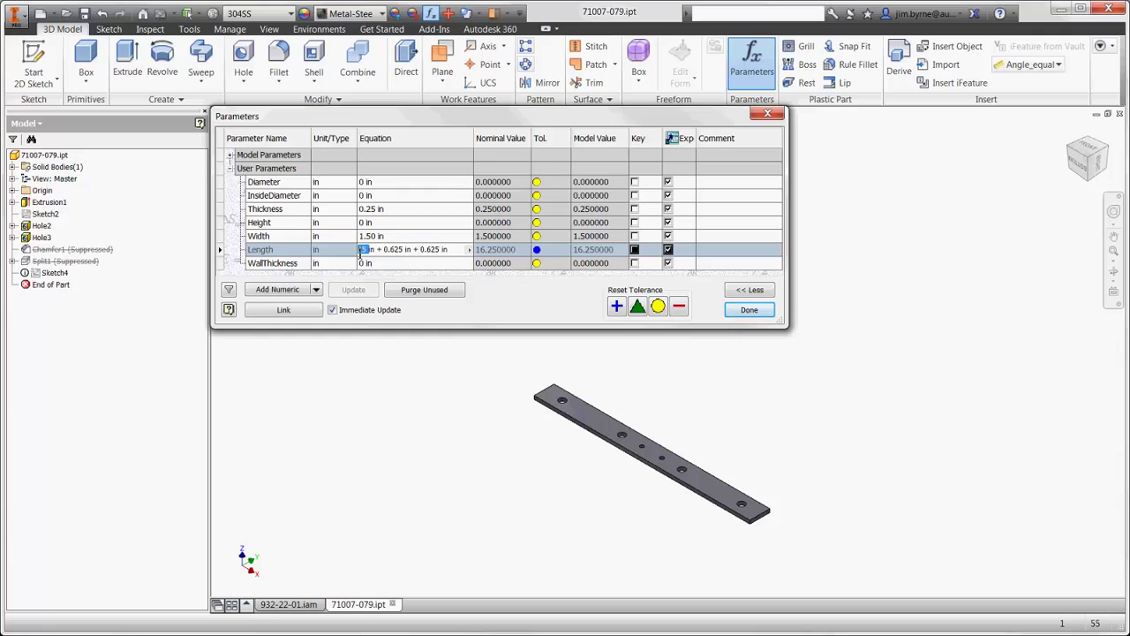
{"action": "type", "text": "22.5"}
{"action": "key", "text": "Return"}
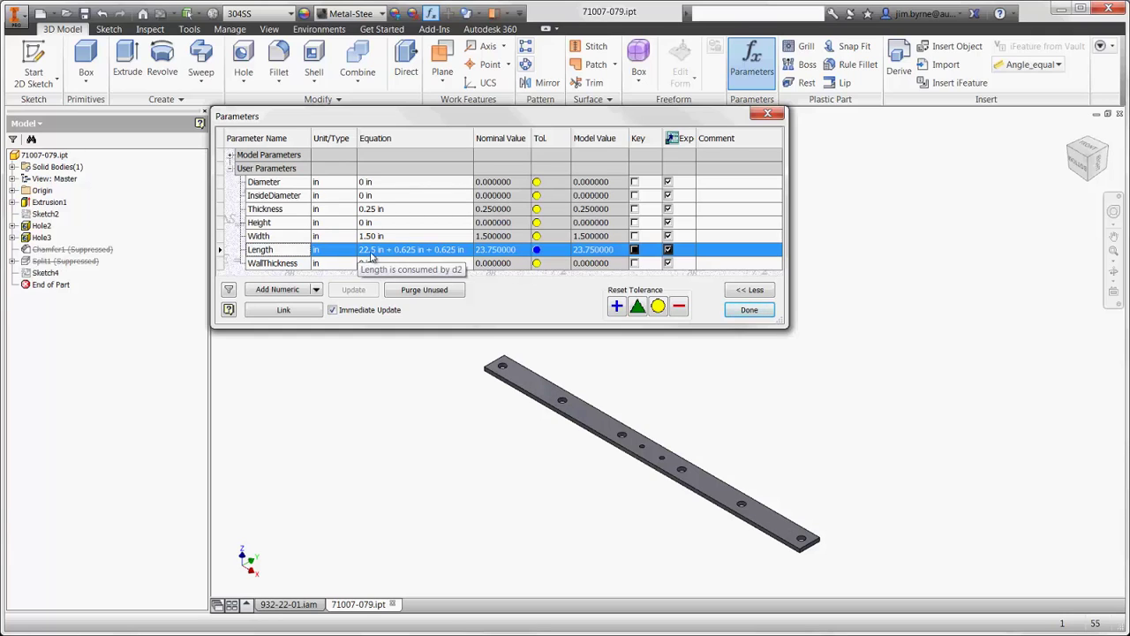
{"action": "left_click", "coordinate": [731, 309]}
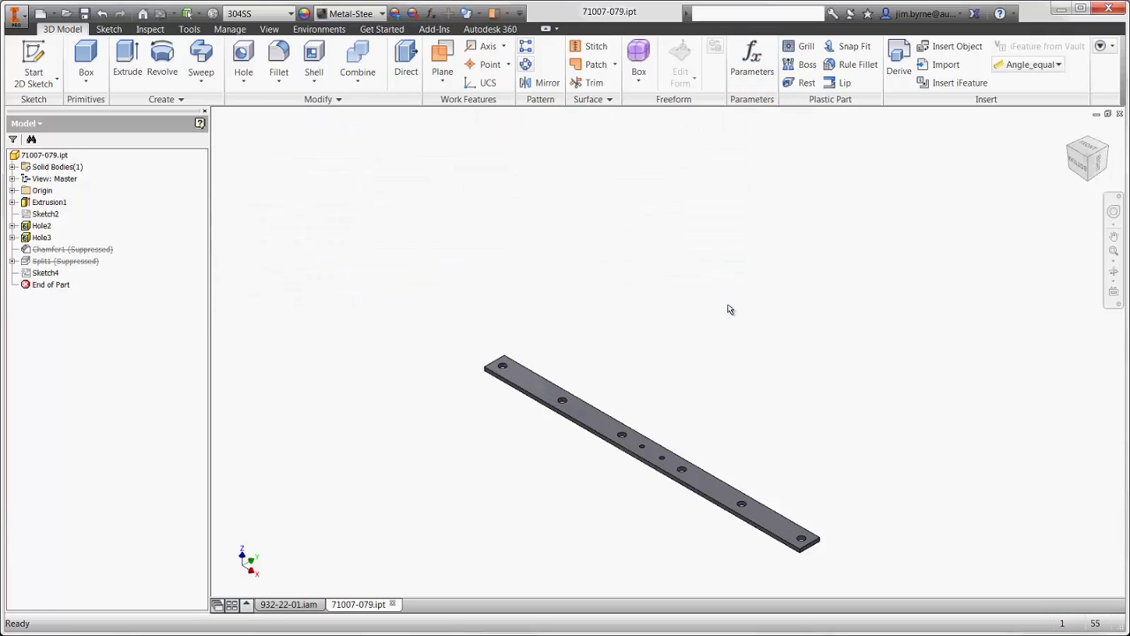
In 932-22-01.iam, activate New Design then the FEA - All Bars level of detail, and fit the view.
{"action": "left_click", "coordinate": [267, 604]}
{"action": "double_click", "coordinate": [81, 332]}
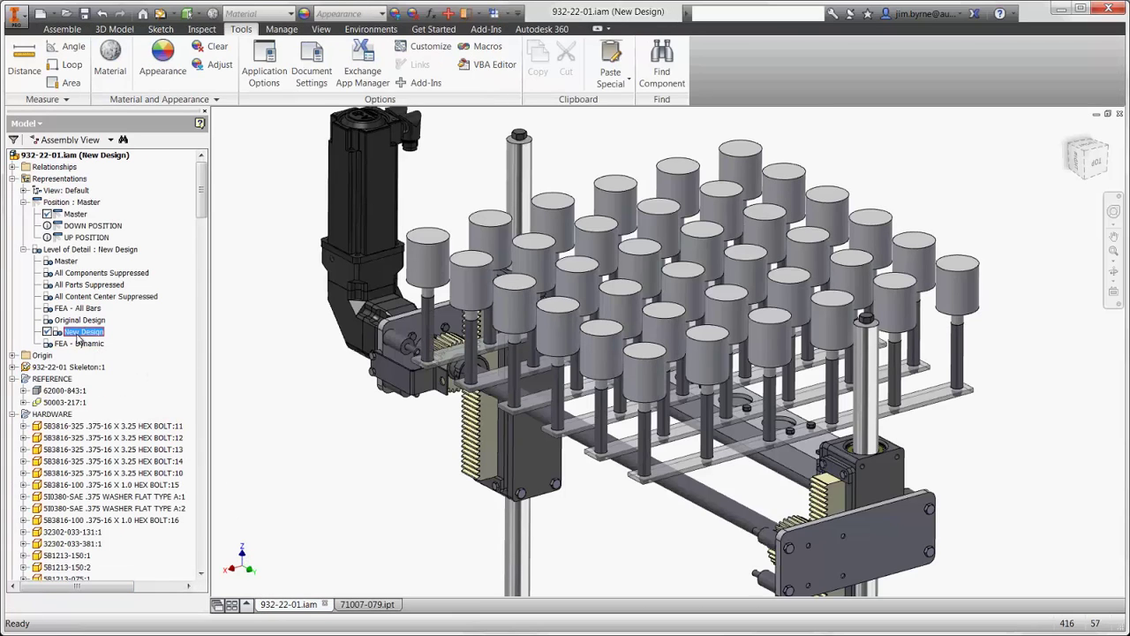
{"action": "double_click", "coordinate": [81, 308]}
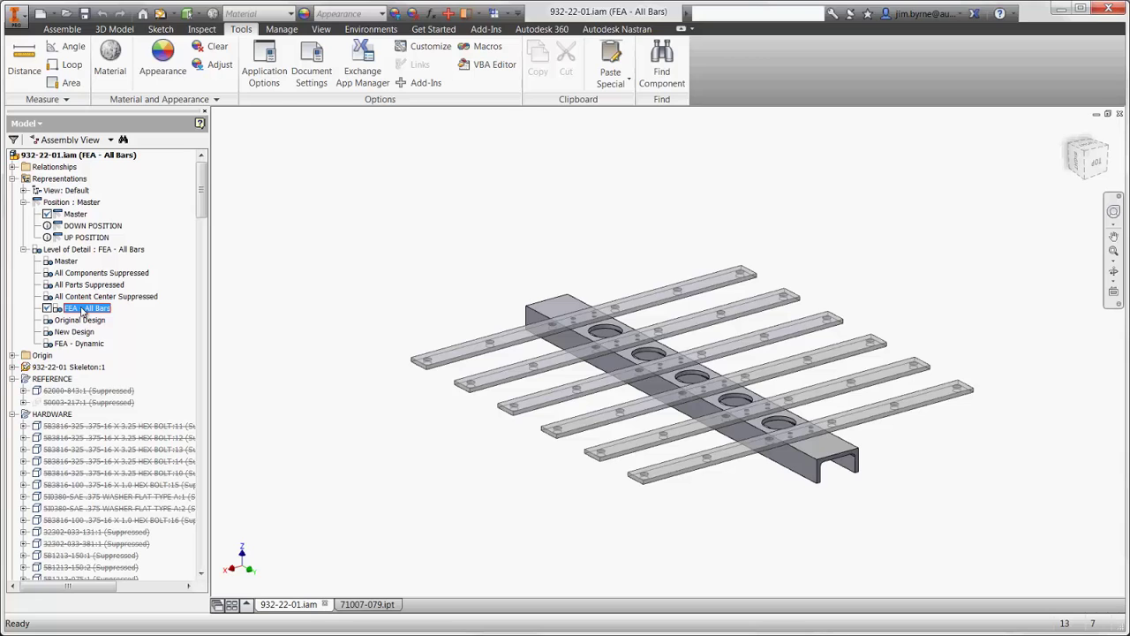
{"action": "key", "text": "Home"}
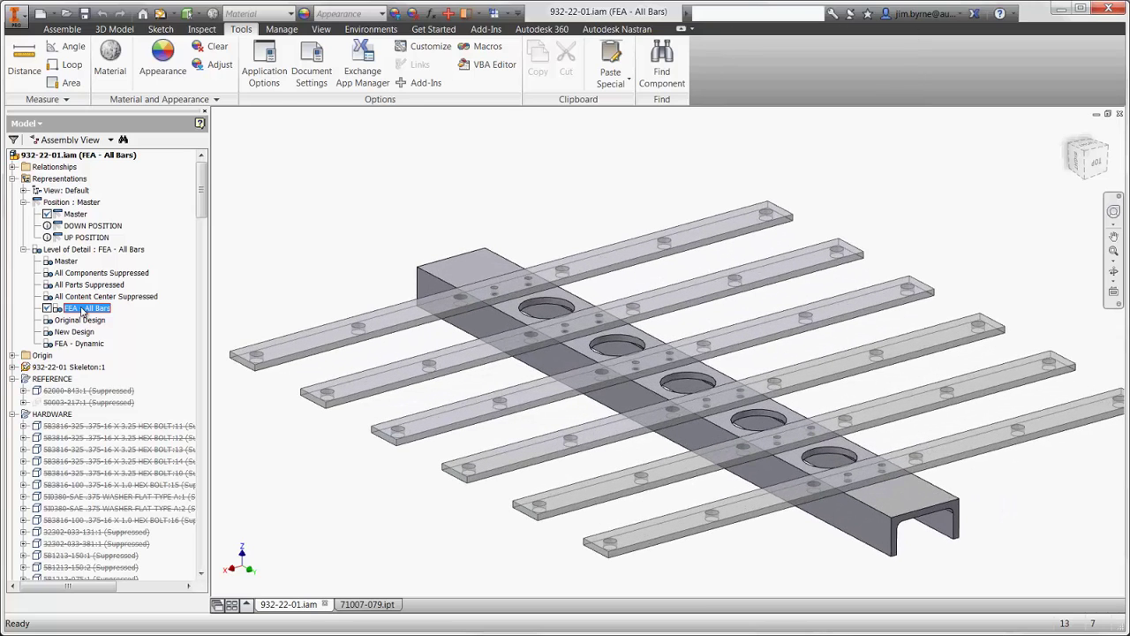
In the Nastran FEA browser, edit Analysis 1 and choose Normal Modes as its type.
{"action": "left_click", "coordinate": [606, 29]}
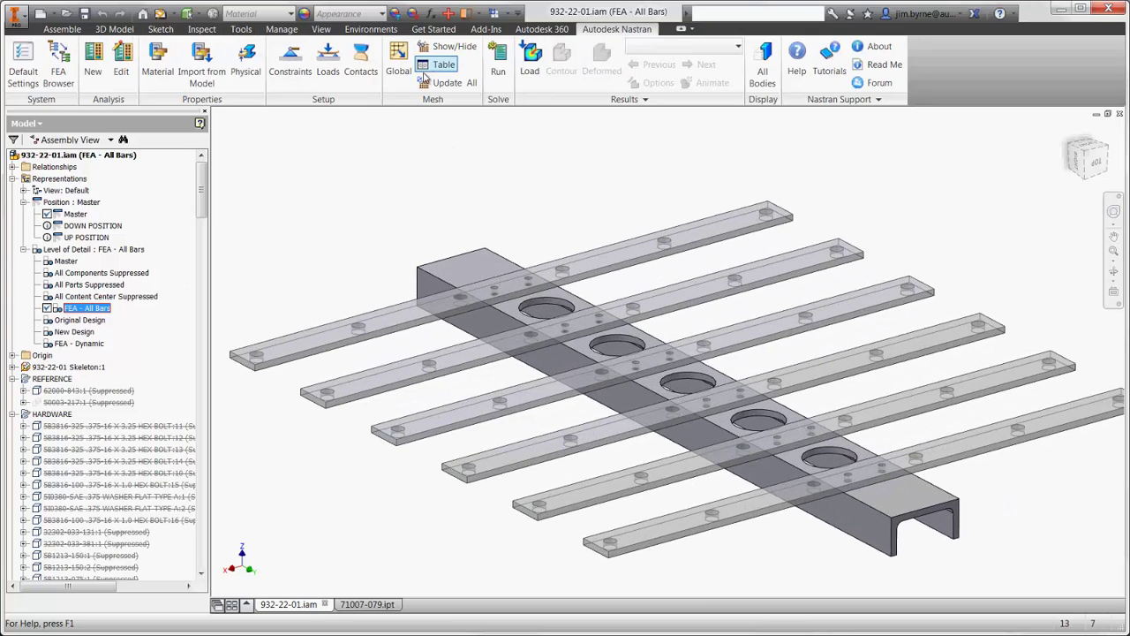
{"action": "left_click", "coordinate": [58, 66]}
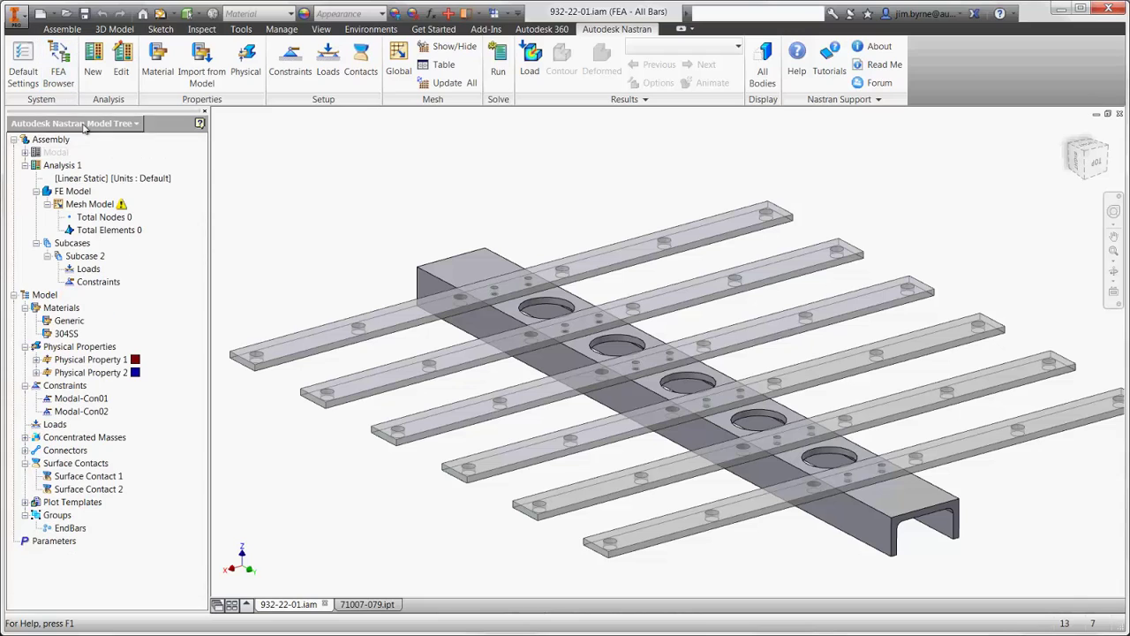
{"action": "left_click", "coordinate": [87, 179]}
{"action": "right_click", "coordinate": [74, 169]}
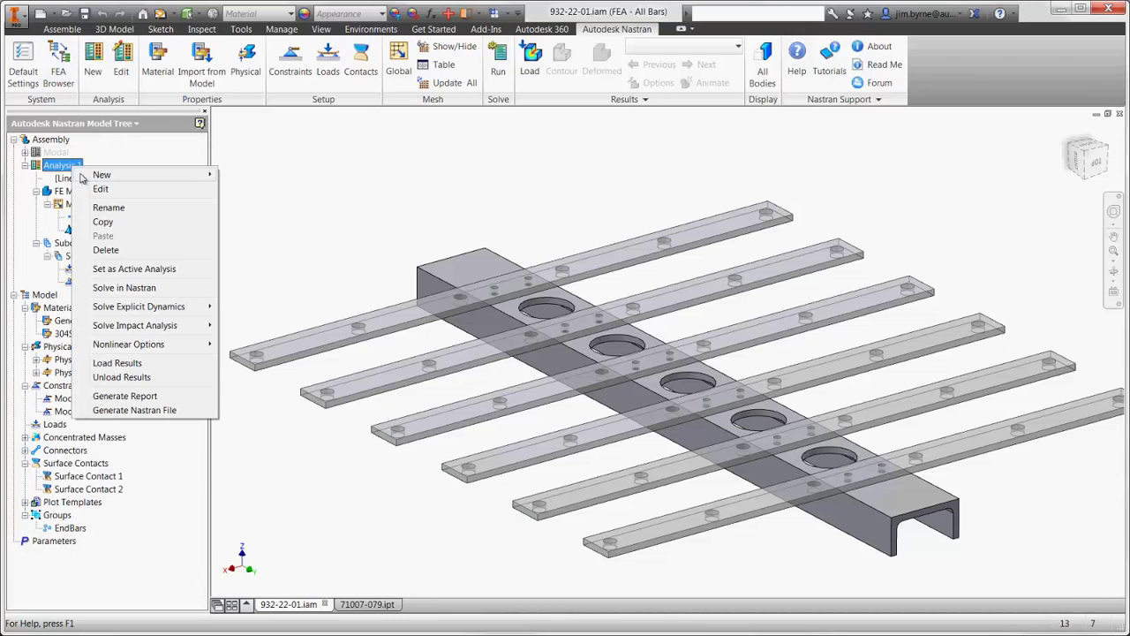
{"action": "left_click", "coordinate": [92, 188]}
{"action": "left_click", "coordinate": [386, 195]}
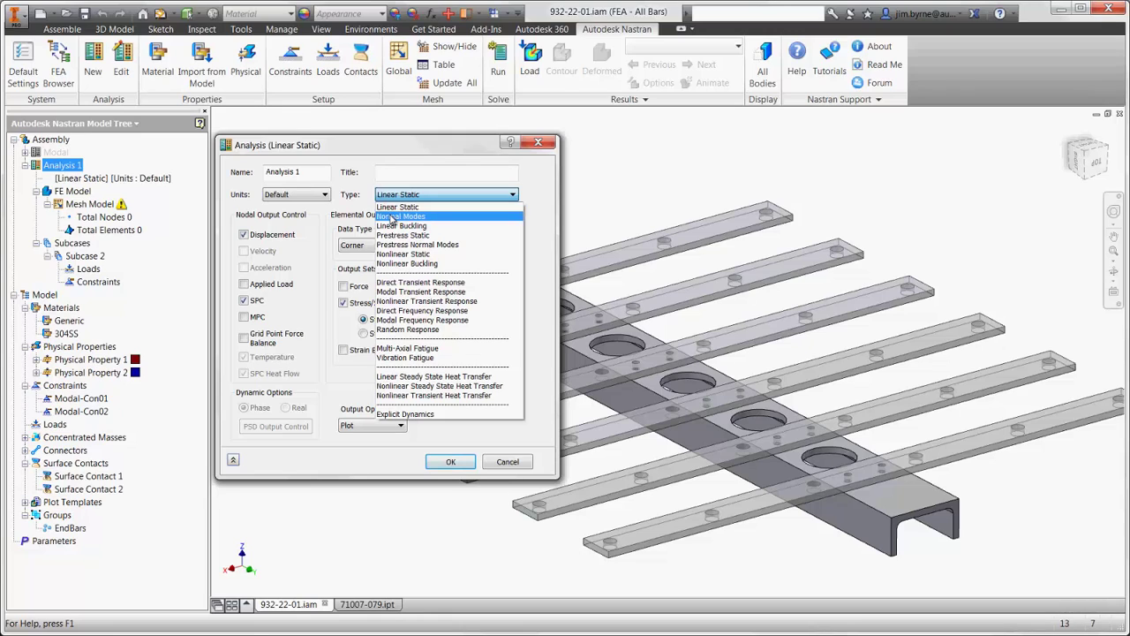
{"action": "left_click", "coordinate": [401, 216]}
Confirm the Normal Modes analysis and start a shell physical property using 304SS material.
{"action": "left_click", "coordinate": [450, 463]}
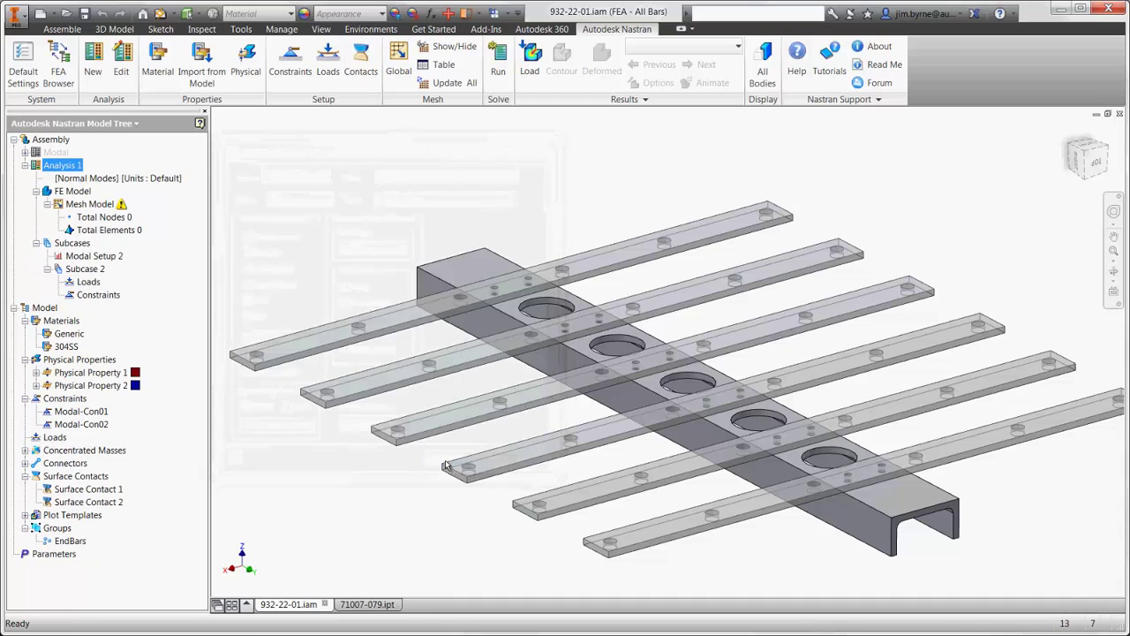
{"action": "left_click", "coordinate": [251, 62]}
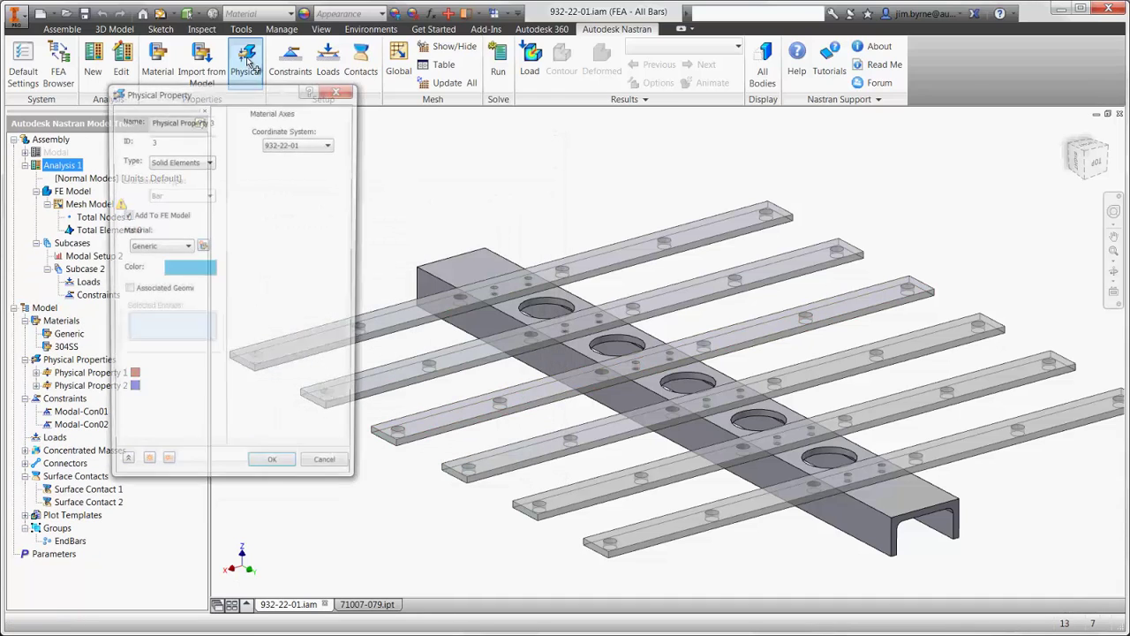
{"action": "left_click", "coordinate": [196, 161]}
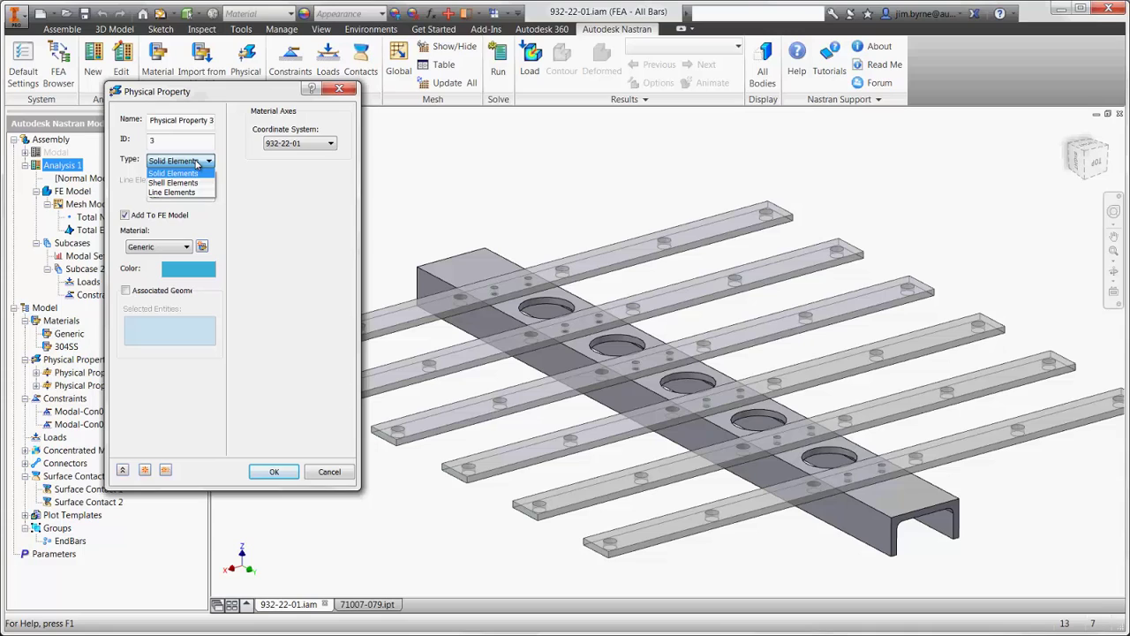
{"action": "left_click", "coordinate": [176, 182]}
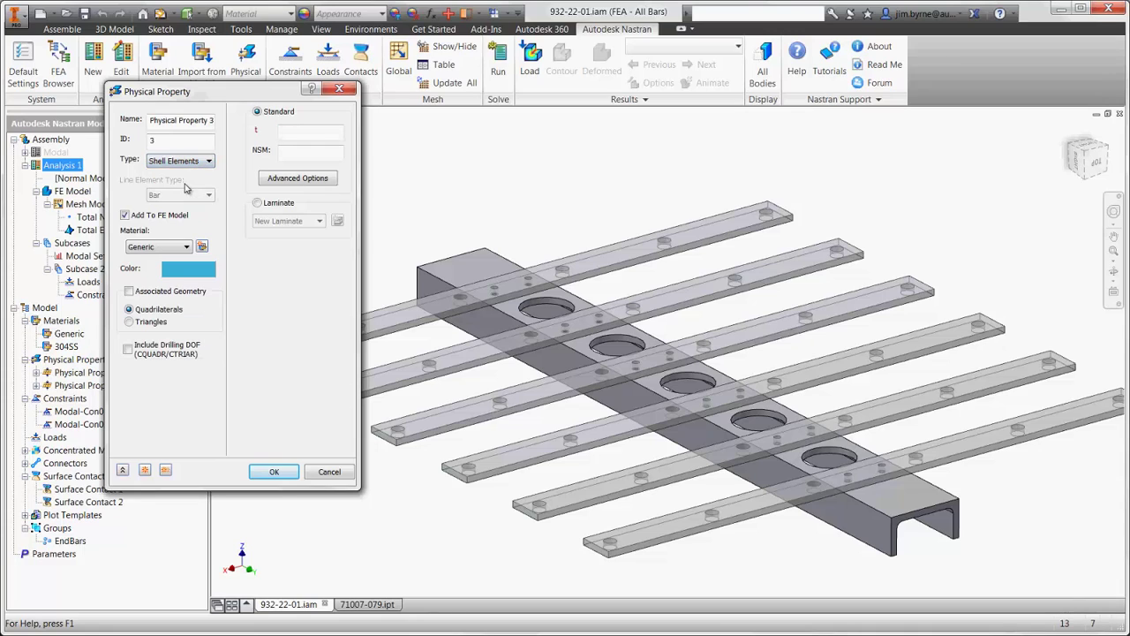
{"action": "left_click", "coordinate": [158, 246]}
{"action": "left_click", "coordinate": [141, 268]}
Assign the shell property to the channel faces and six bar faces with 0.25 in thickness.
{"action": "left_click", "coordinate": [129, 290]}
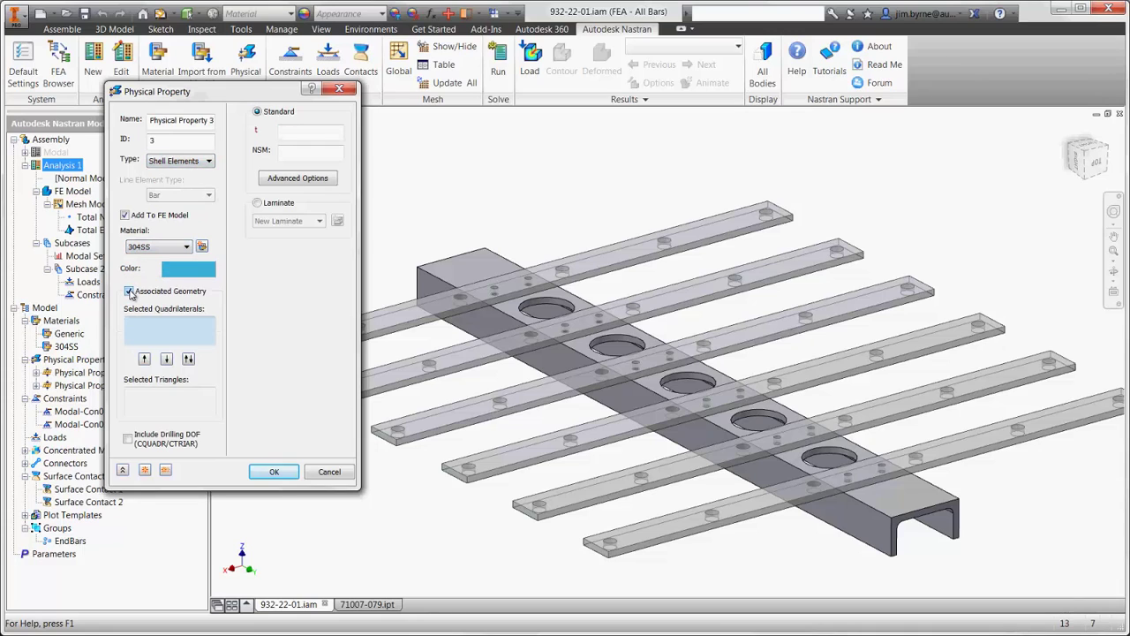
{"action": "left_click", "coordinate": [424, 292]}
{"action": "left_click", "coordinate": [432, 276]}
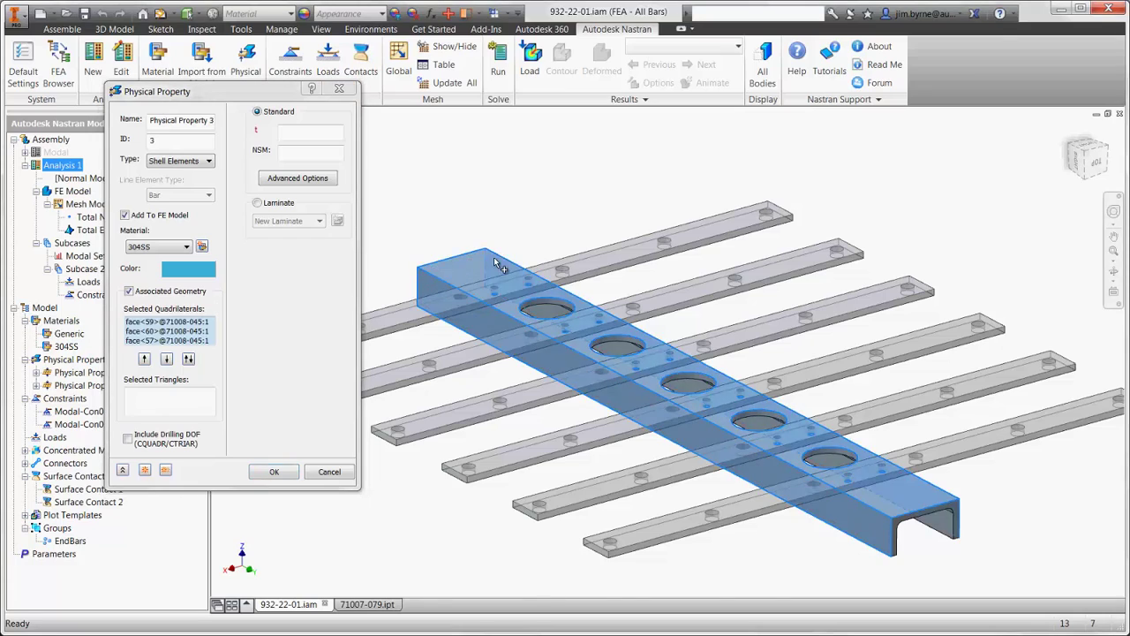
{"action": "middle_click_drag", "start_coordinate": [433, 276], "coordinate": [497, 253], "text": "shift"}
{"action": "left_click", "coordinate": [401, 489]}
{"action": "left_click", "coordinate": [415, 395]}
{"action": "left_click", "coordinate": [451, 316]}
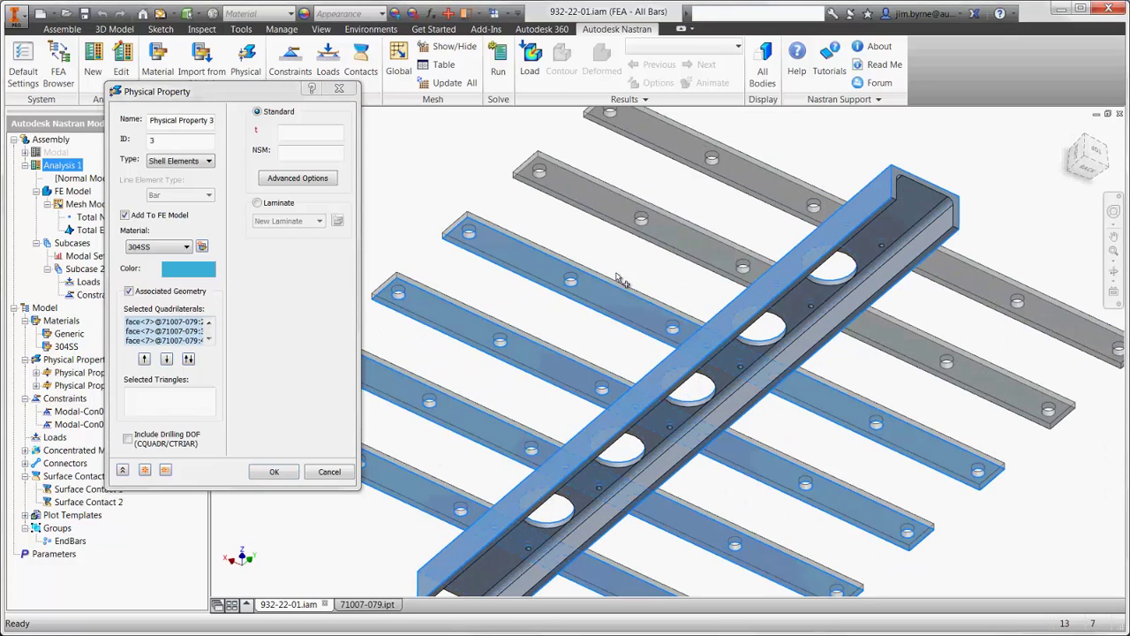
{"action": "left_click", "coordinate": [521, 256]}
{"action": "left_click", "coordinate": [592, 196]}
{"action": "left_click", "coordinate": [654, 133]}
{"action": "left_click", "coordinate": [337, 131]}
{"action": "type", "text": "0.25"}
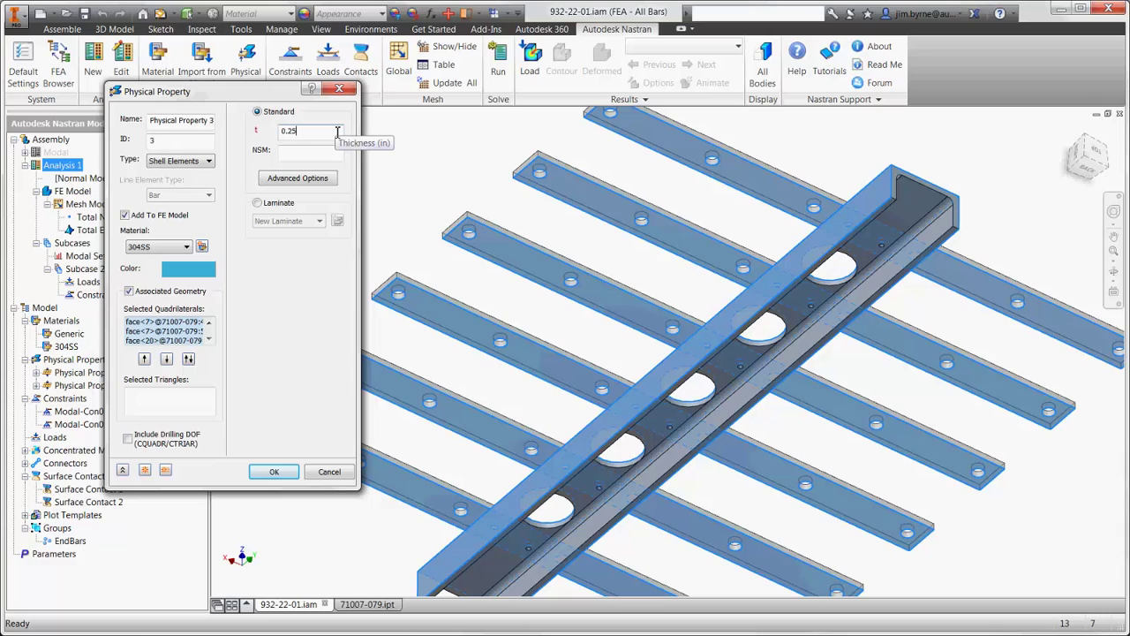
{"action": "left_click", "coordinate": [267, 474]}
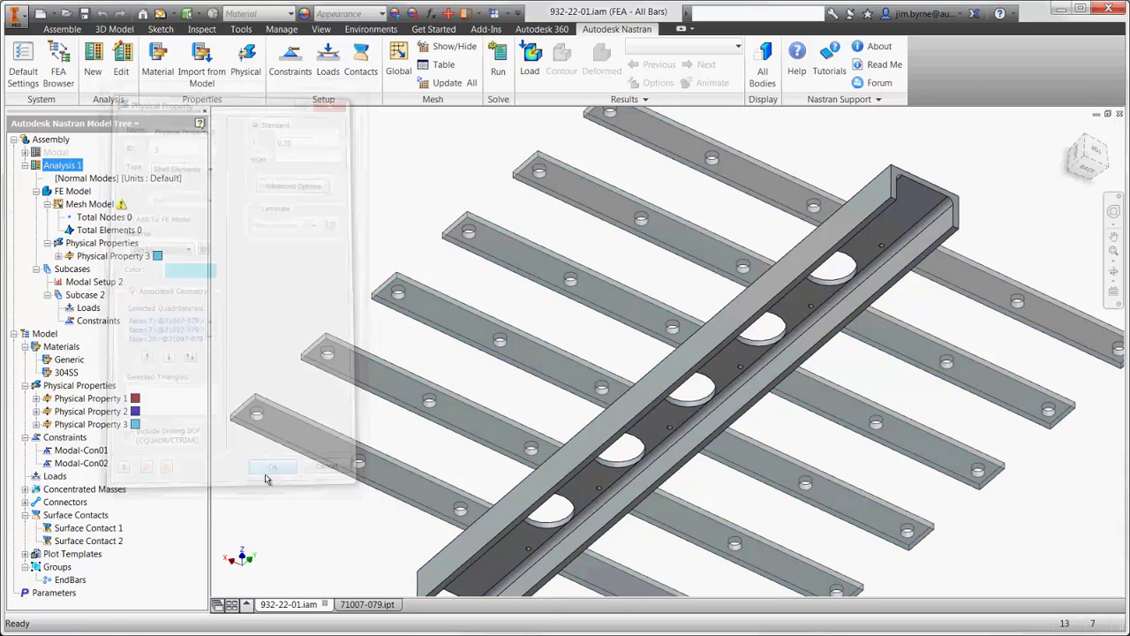
Mesh the assembly globally with a 0.125 element size.
{"action": "key", "text": "F6"}
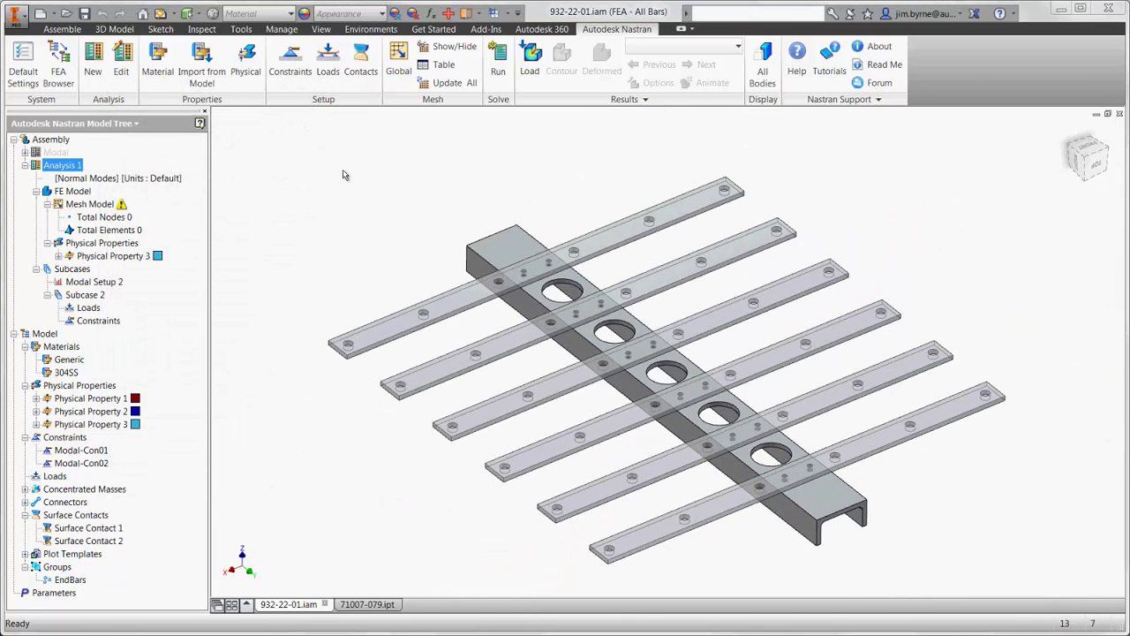
{"action": "left_click", "coordinate": [398, 59]}
{"action": "left_click_drag", "start_coordinate": [230, 133], "coordinate": [188, 138]}
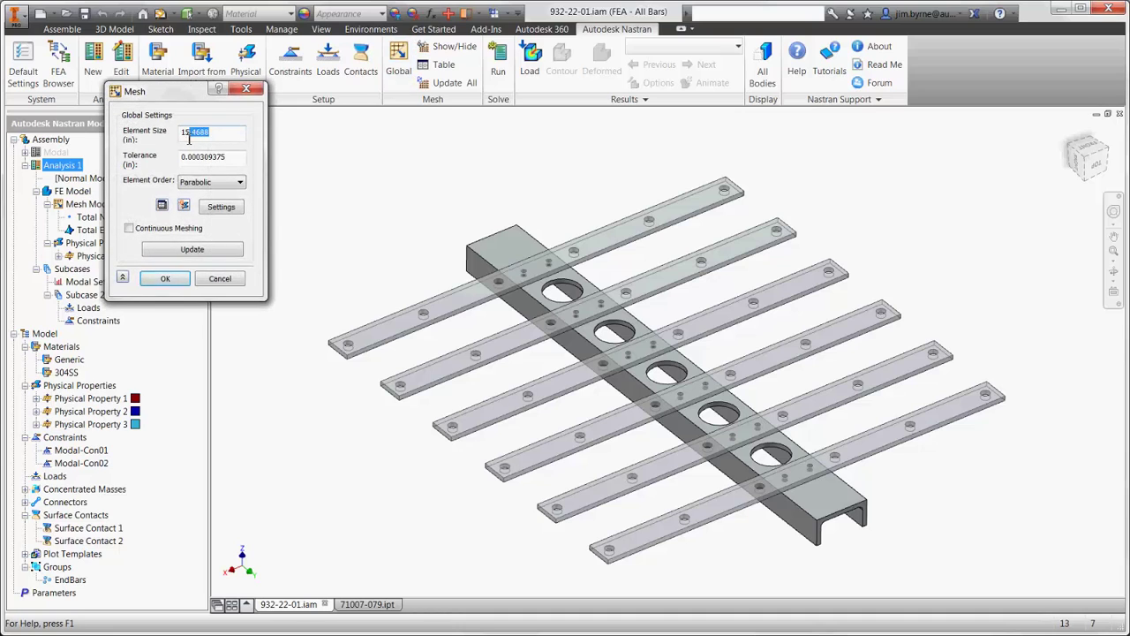
{"action": "type", "text": "0.125"}
{"action": "key", "text": "Return"}
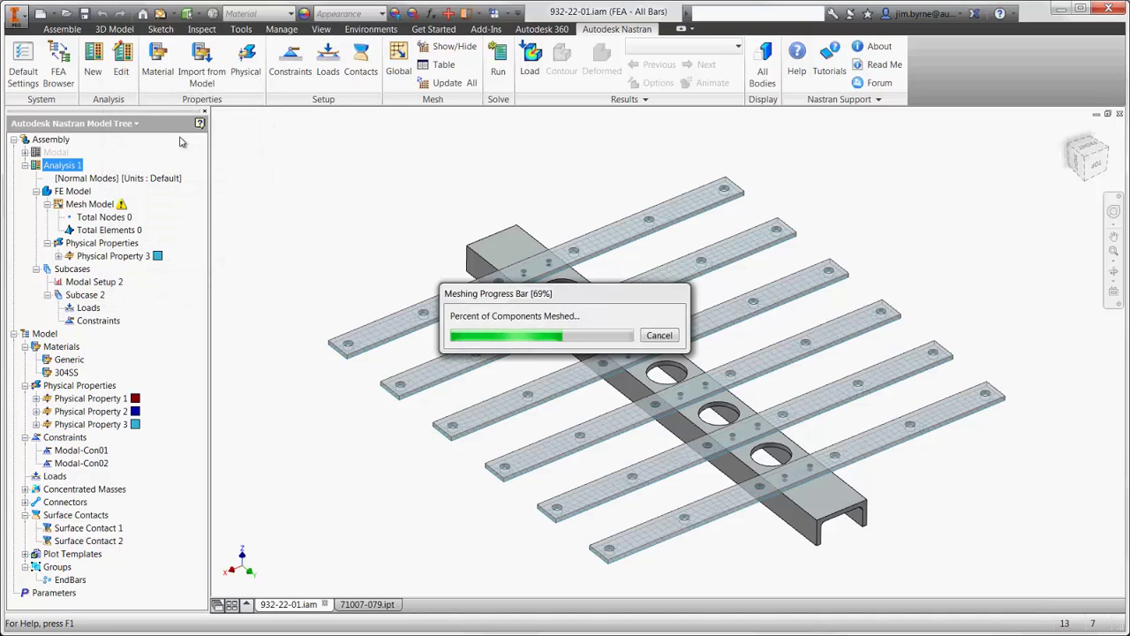
Constrain the channel's near end edge with rotation about X left free.
{"action": "left_click", "coordinate": [293, 72]}
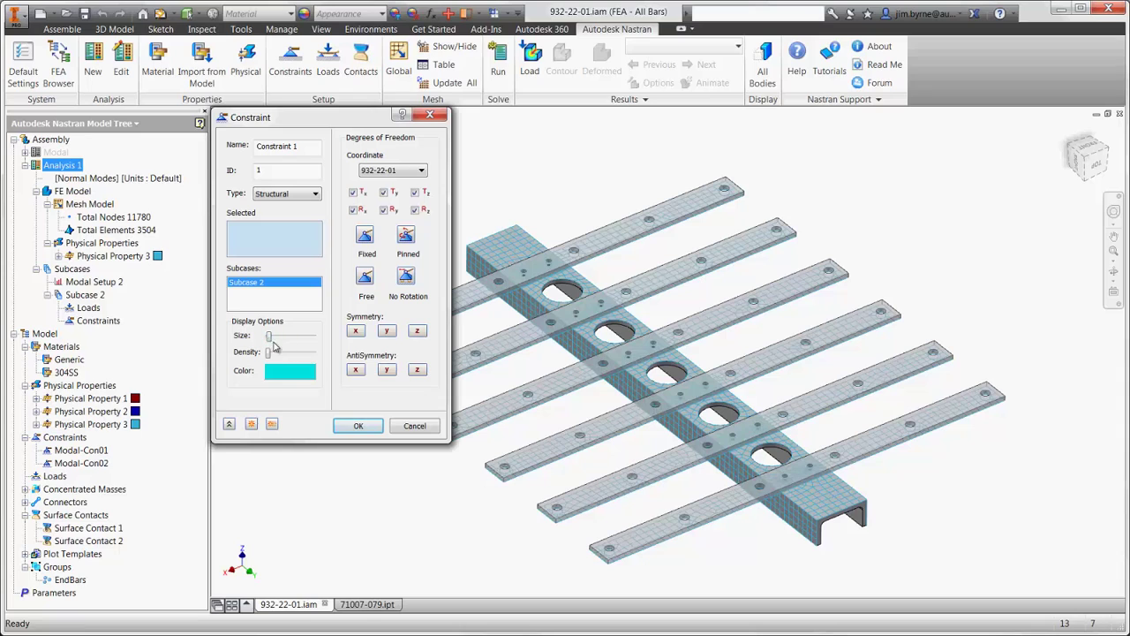
{"action": "left_click", "coordinate": [484, 235]}
{"action": "left_click", "coordinate": [354, 210]}
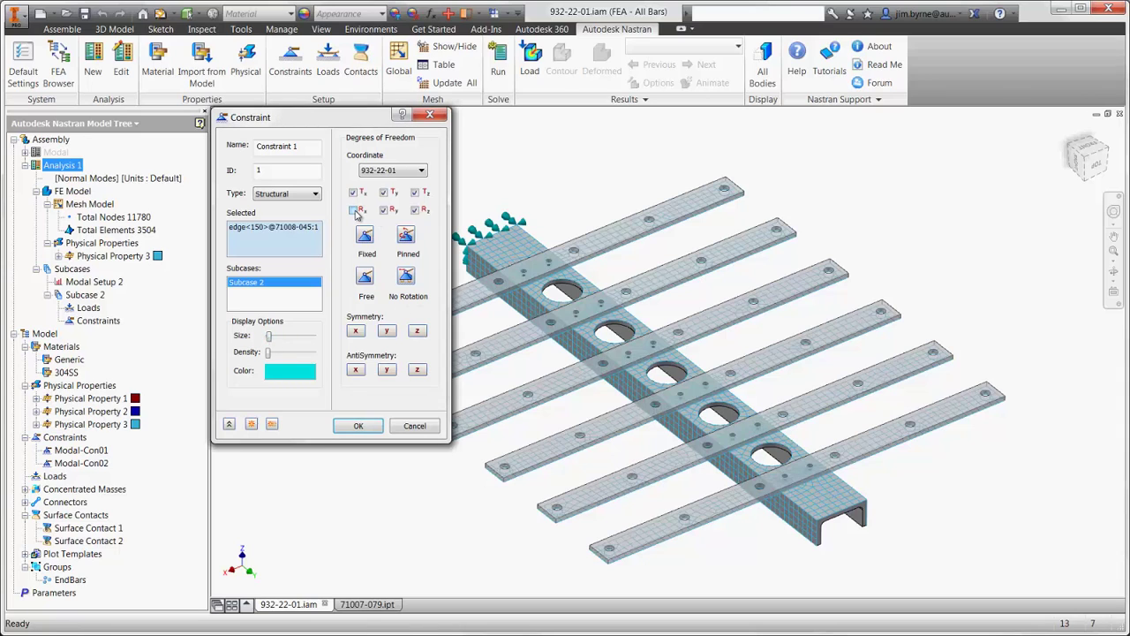
{"action": "left_click", "coordinate": [353, 427]}
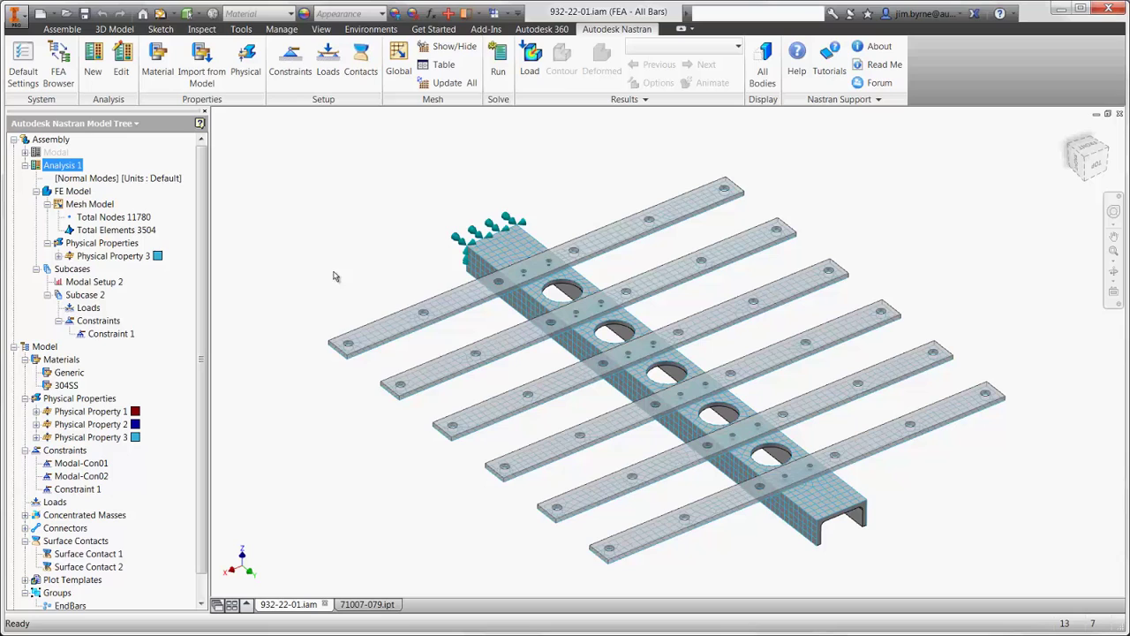
Constrain the channel's far end edge, freeing X rotation and Y translation.
{"action": "left_click", "coordinate": [290, 63]}
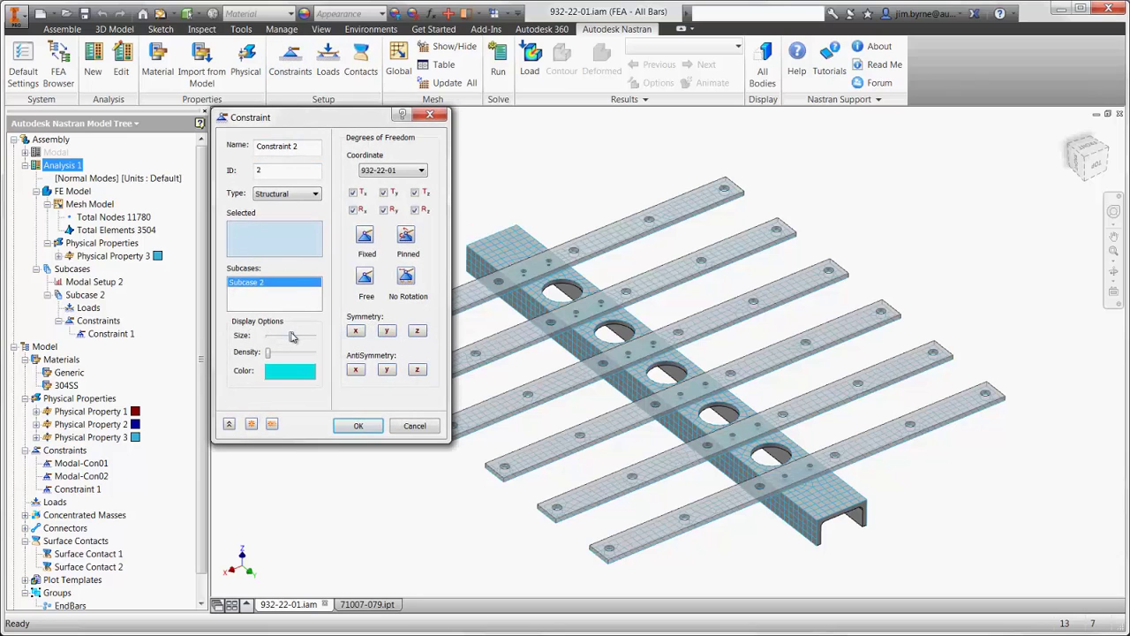
{"action": "left_click_drag", "start_coordinate": [292, 336], "coordinate": [269, 337]}
{"action": "left_click", "coordinate": [843, 516]}
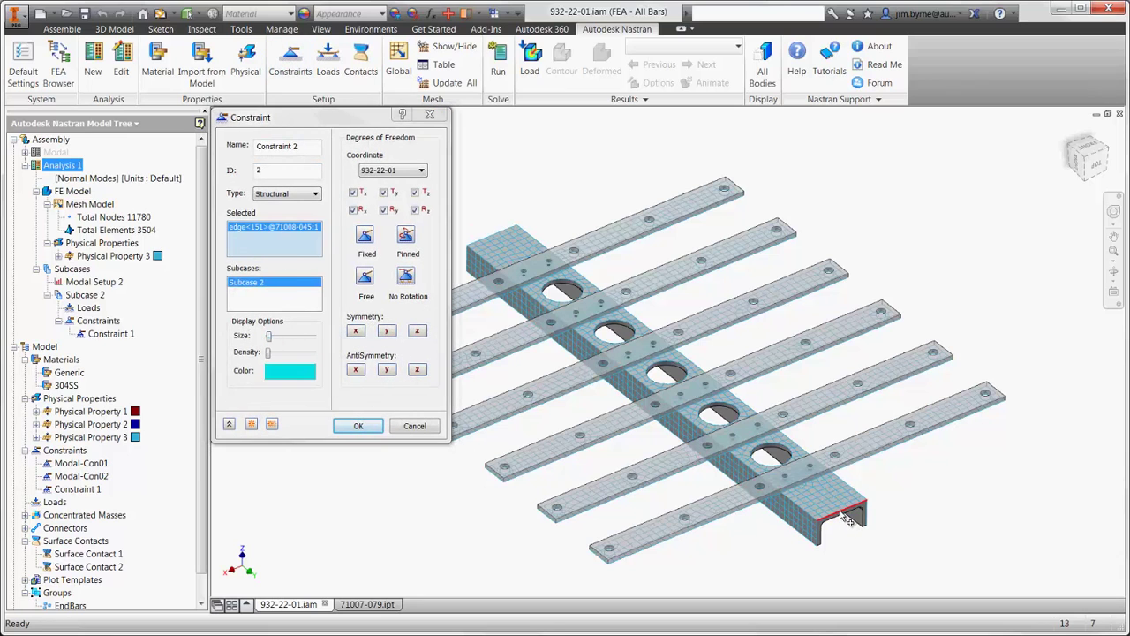
{"action": "left_click", "coordinate": [364, 211]}
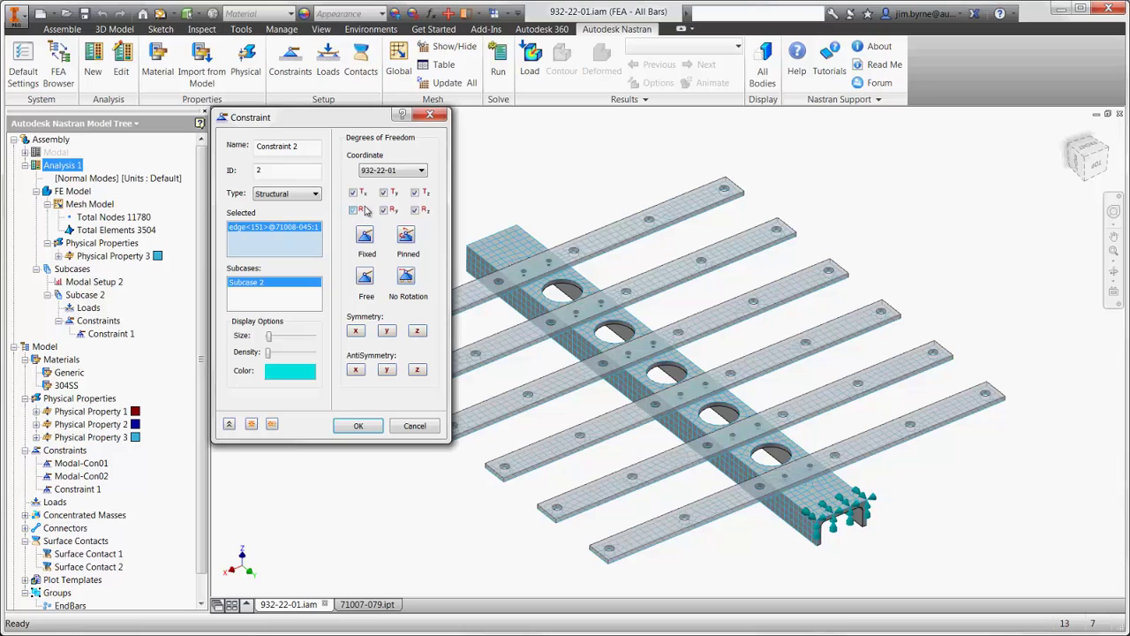
{"action": "left_click", "coordinate": [383, 192]}
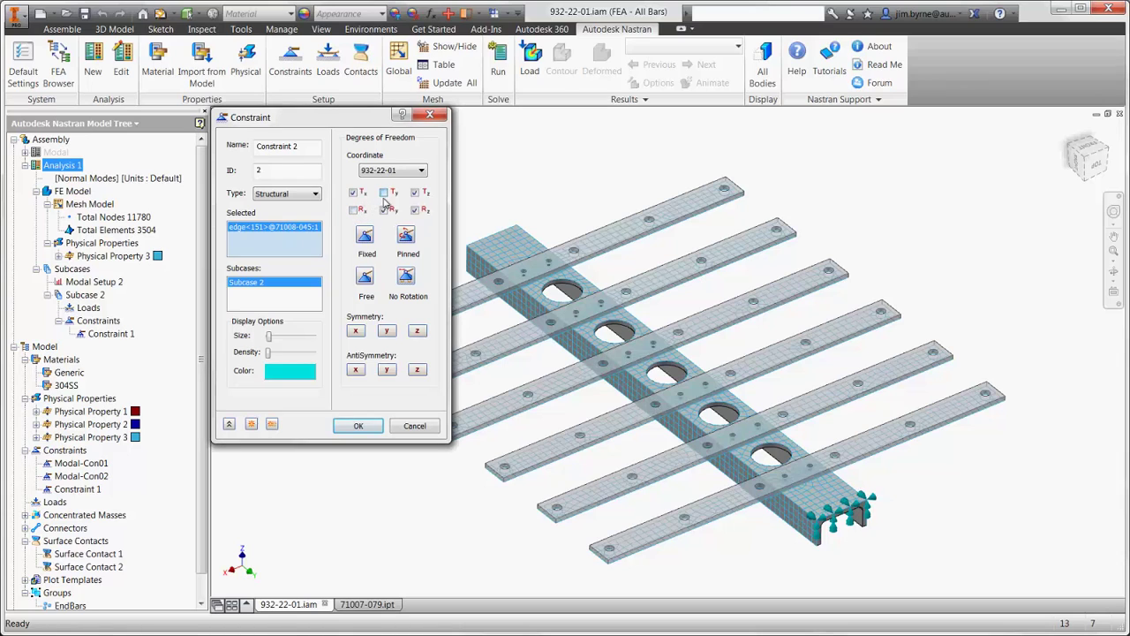
{"action": "left_click", "coordinate": [358, 427]}
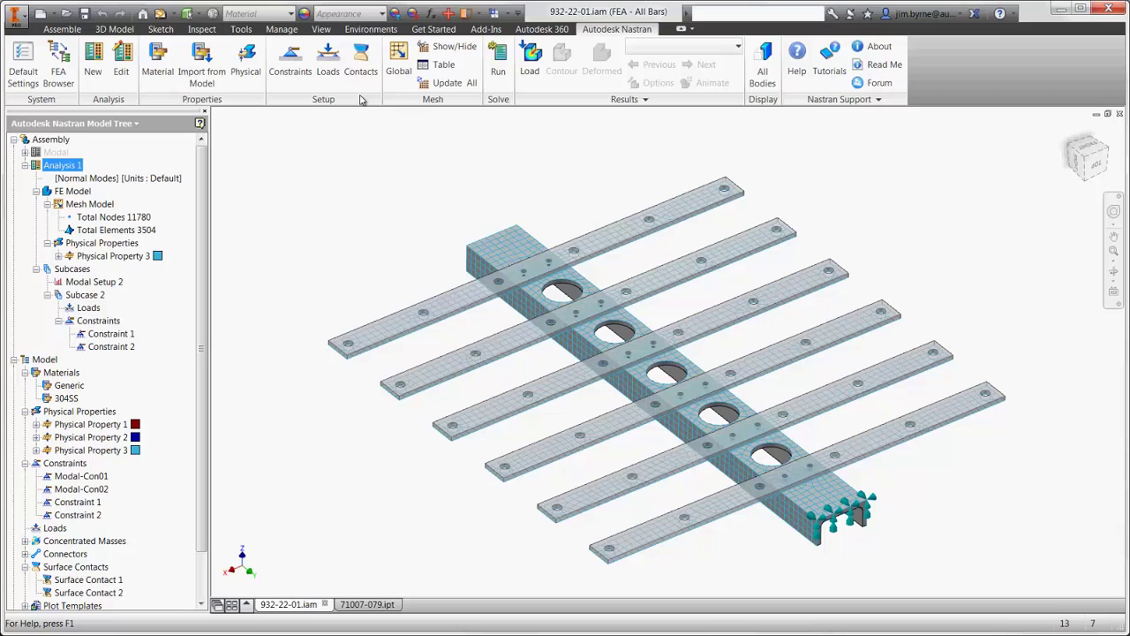
Add a welded surface contact with max activation distance 1.
{"action": "left_click", "coordinate": [360, 68]}
{"action": "left_click", "coordinate": [419, 157]}
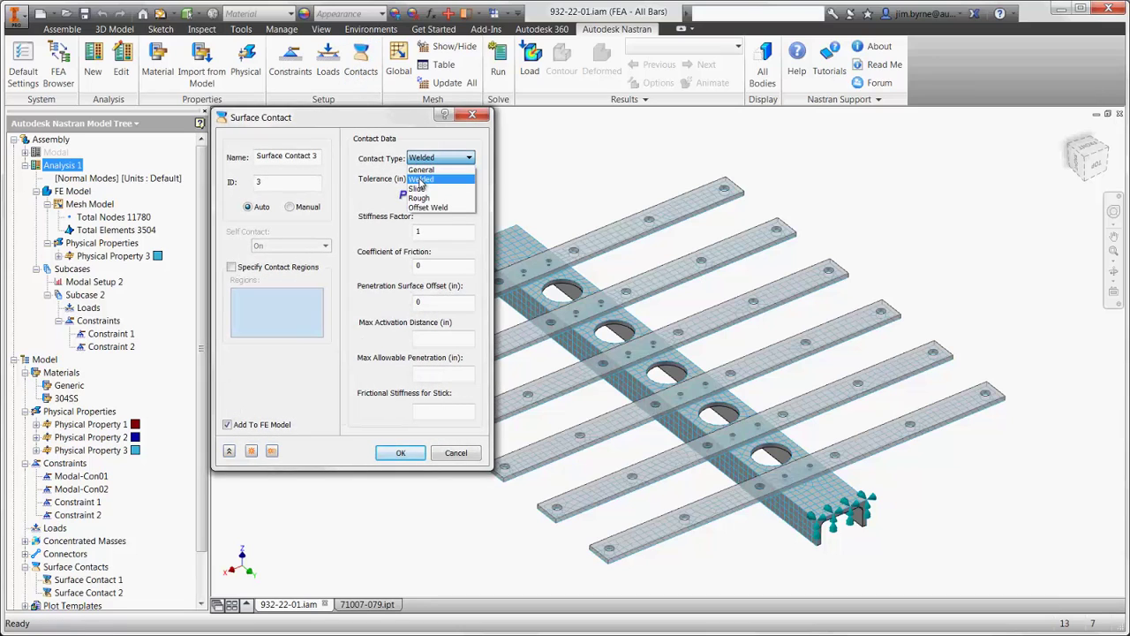
{"action": "left_click", "coordinate": [421, 180]}
{"action": "left_click", "coordinate": [434, 339]}
{"action": "type", "text": "1"}
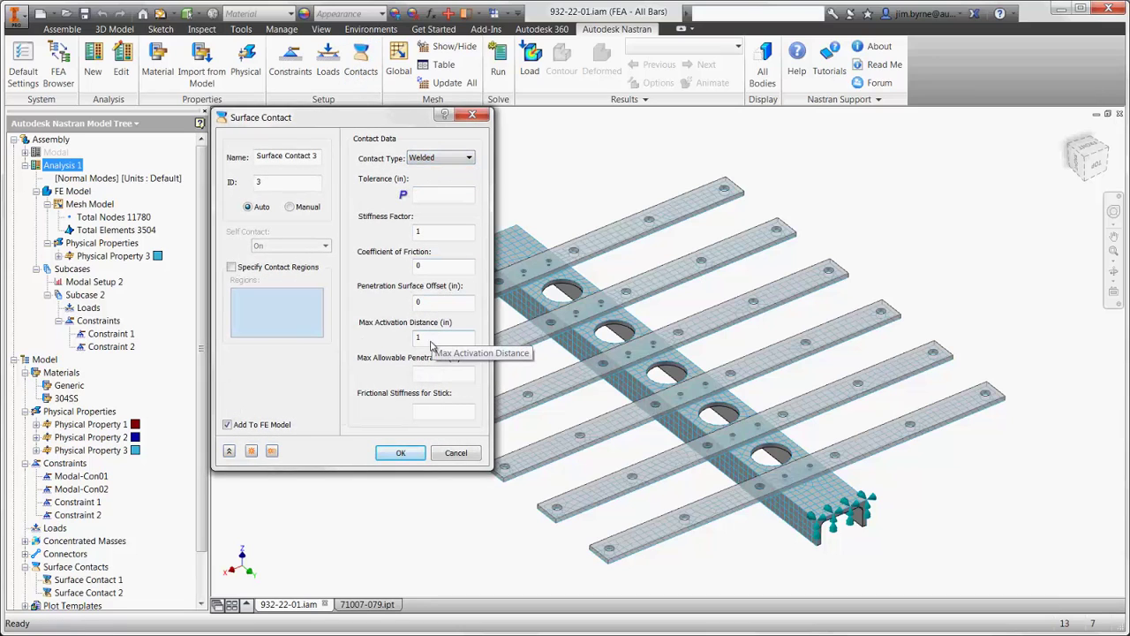
{"action": "left_click", "coordinate": [400, 452]}
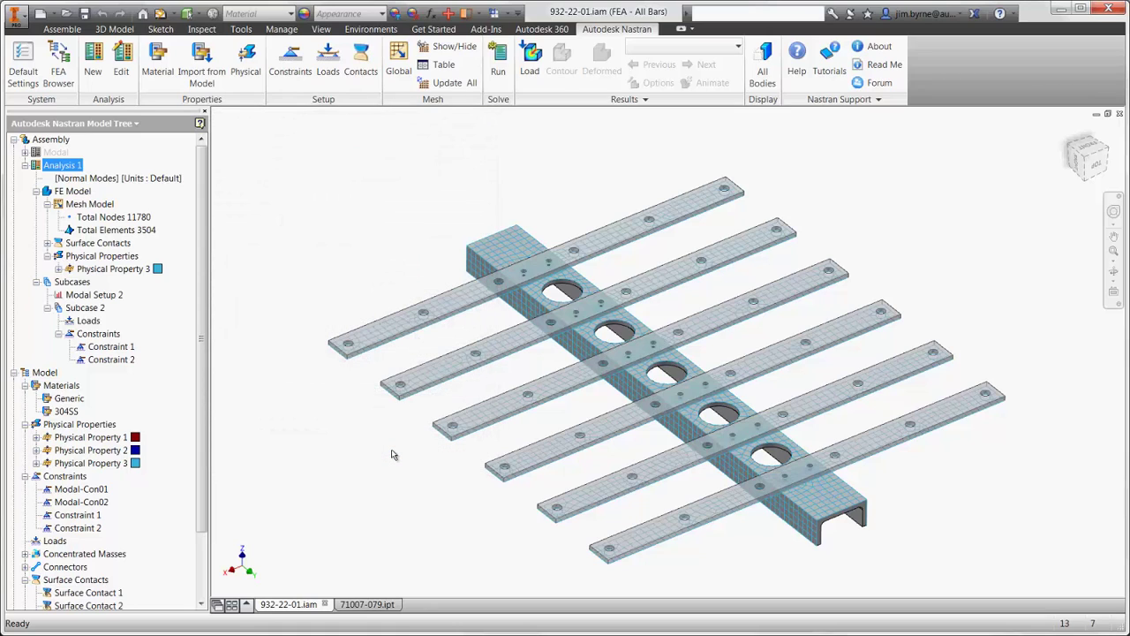
Edit Modal Setup 2 and set its number of modes to 30.
{"action": "right_click", "coordinate": [115, 295]}
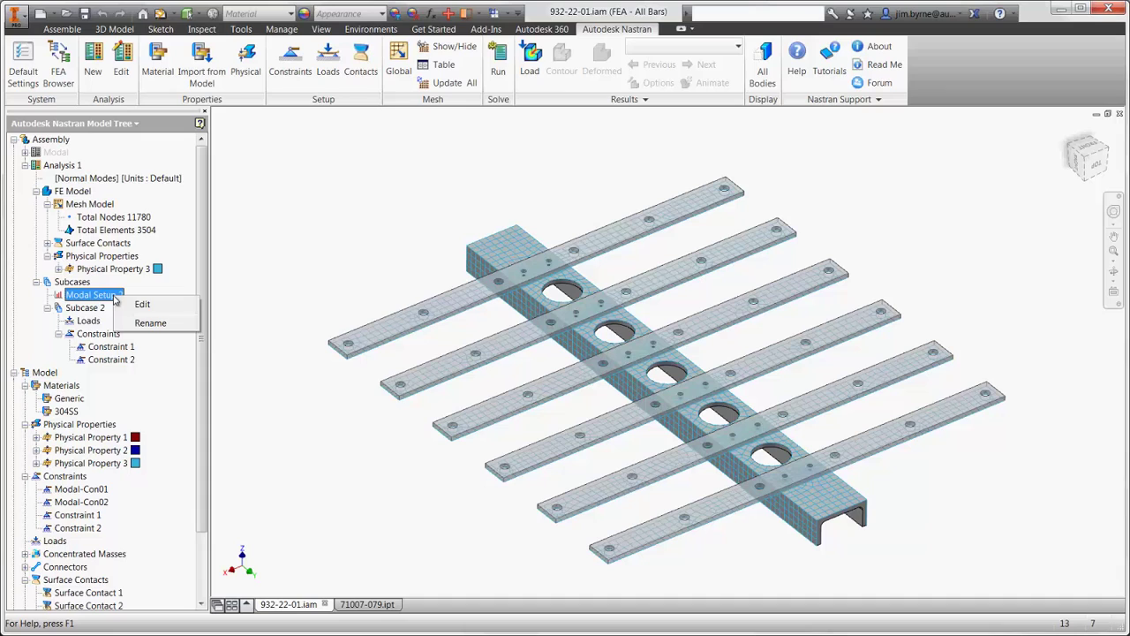
{"action": "left_click", "coordinate": [139, 304]}
{"action": "double_click", "coordinate": [261, 182]}
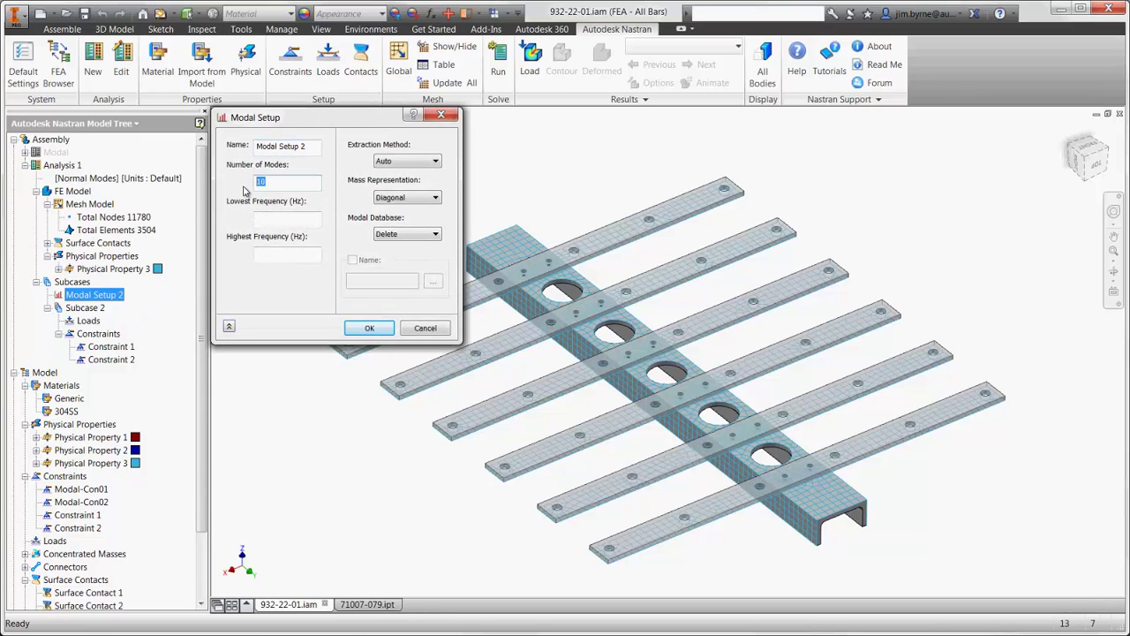
Confirm the 30-mode setup and run the Nastran modal solve.
{"action": "left_click", "coordinate": [363, 327]}
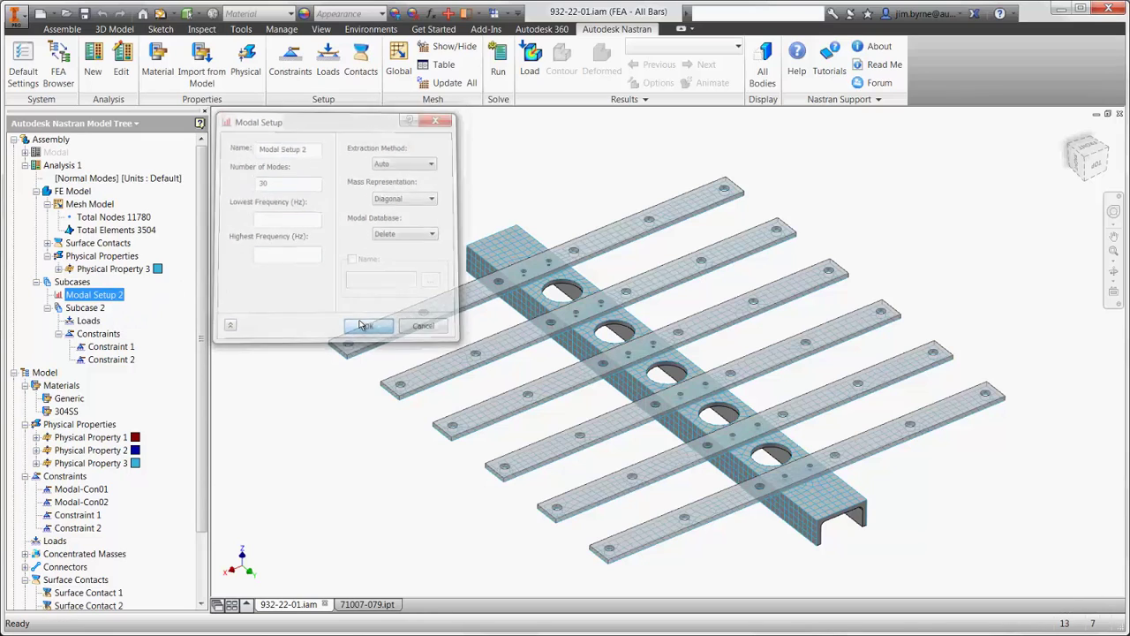
{"action": "left_click", "coordinate": [498, 70]}
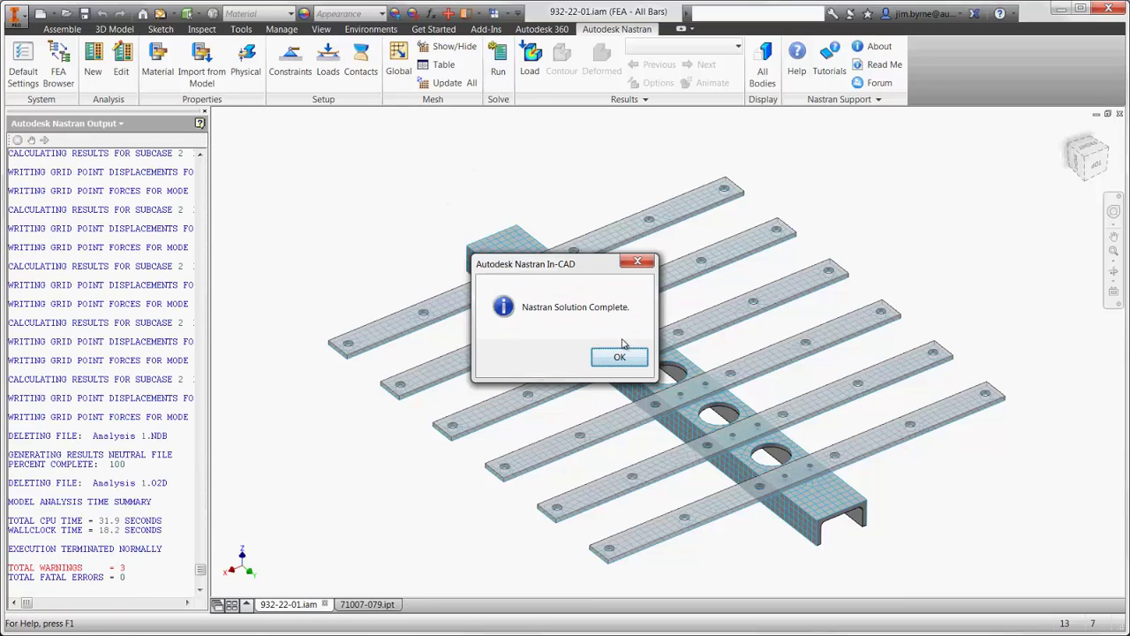
{"action": "left_click", "coordinate": [623, 356]}
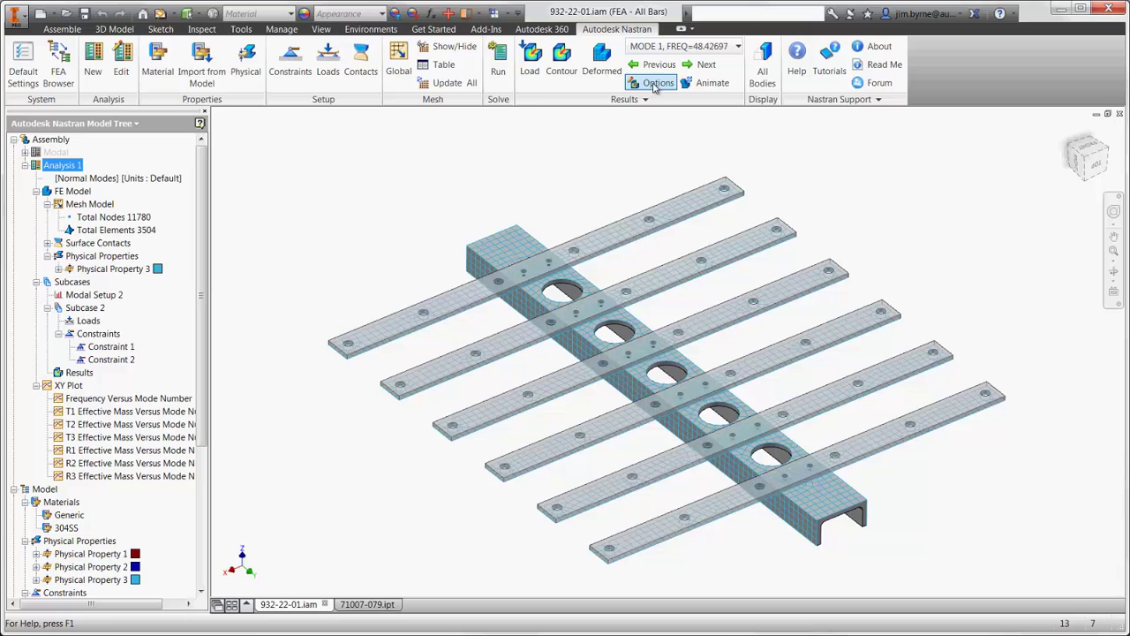
Enable deformed display in plot options, then show and animate mode 1's displacement shape.
{"action": "left_click", "coordinate": [655, 83]}
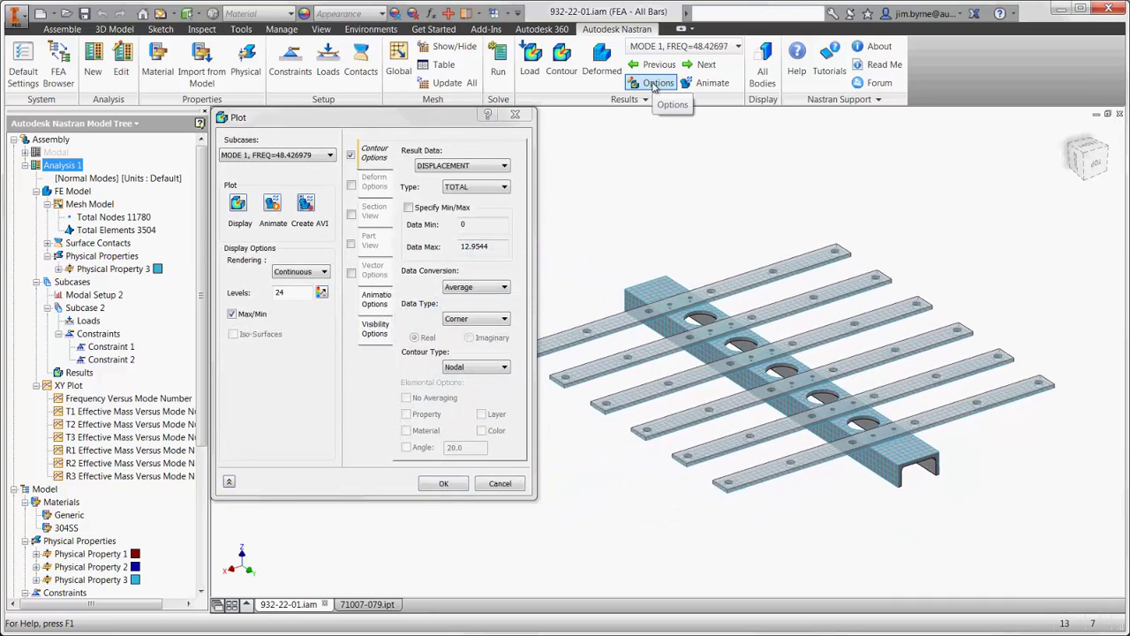
{"action": "left_click", "coordinate": [375, 328]}
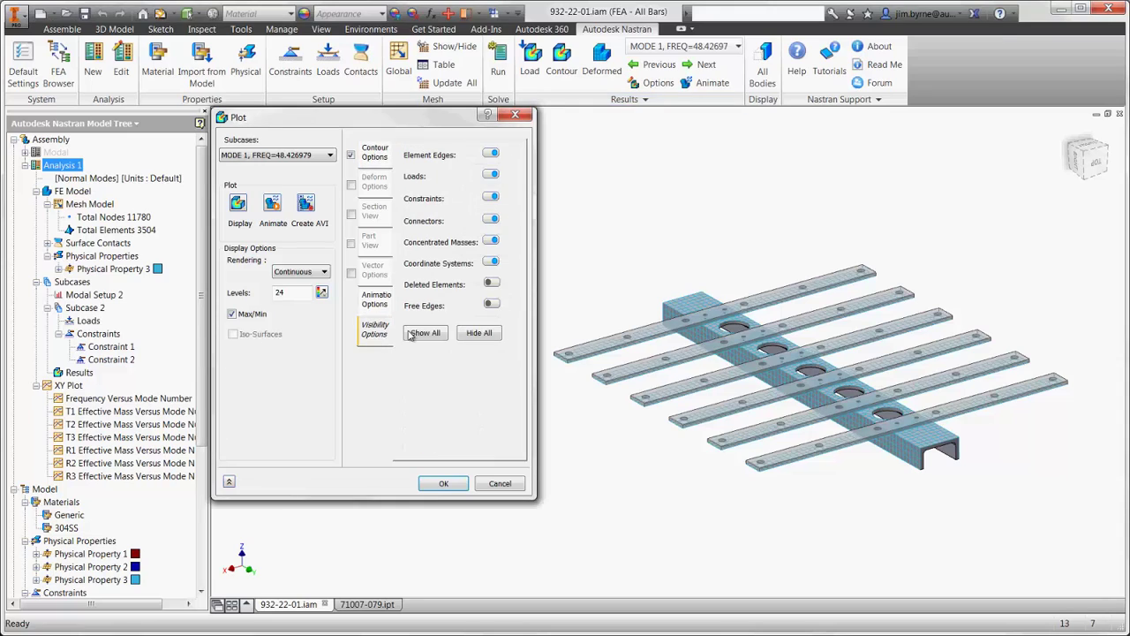
{"action": "left_click", "coordinate": [351, 187]}
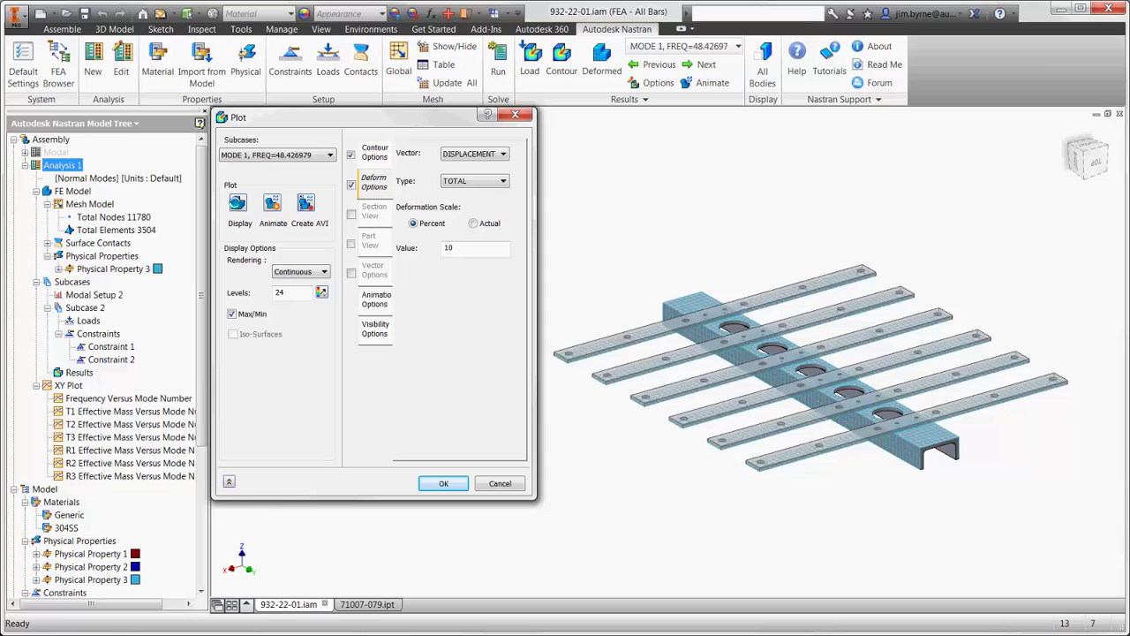
{"action": "left_click", "coordinate": [238, 204]}
{"action": "left_click", "coordinate": [272, 203]}
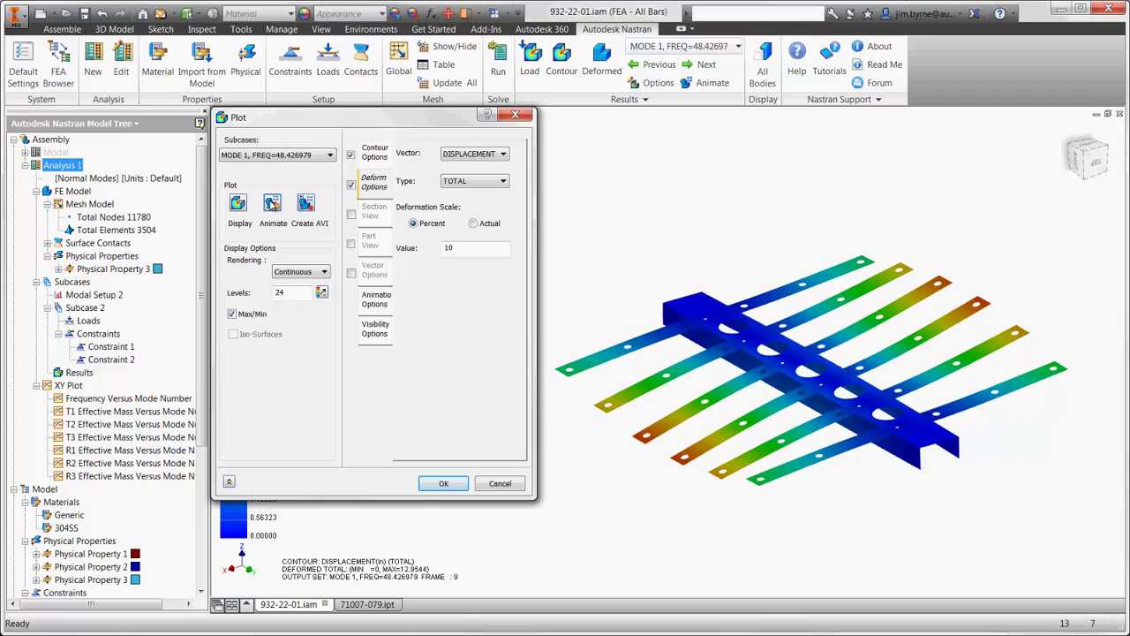
{"action": "left_click", "coordinate": [272, 203]}
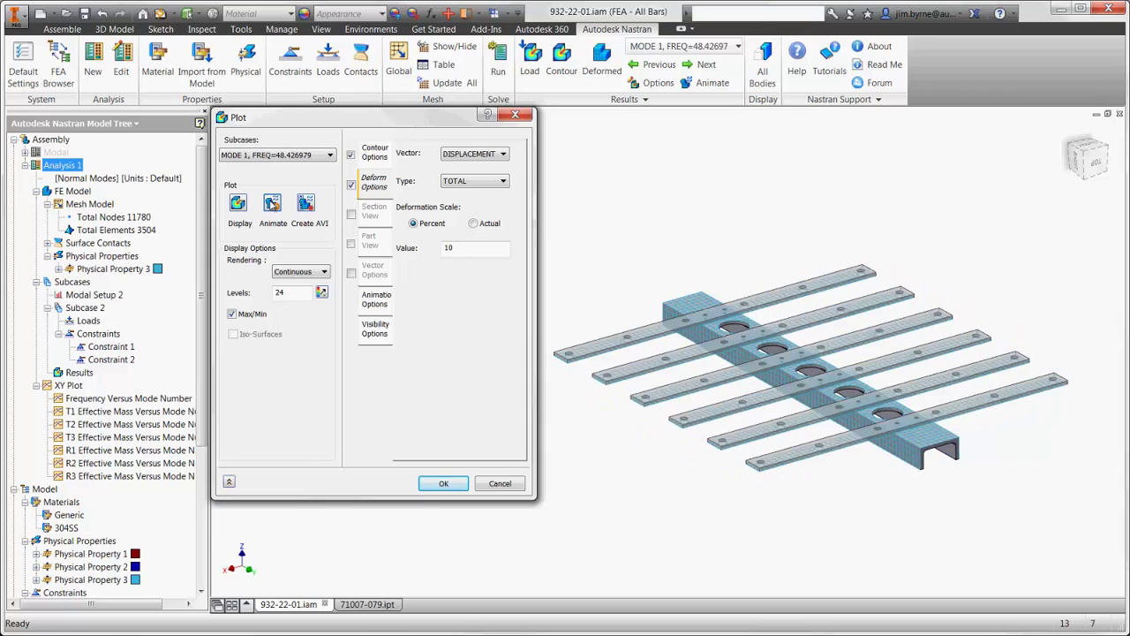
Preview the animated mode 10 shape at 165.8394 Hz, then close plot settings with the model undeformed.
{"action": "left_click", "coordinate": [274, 158]}
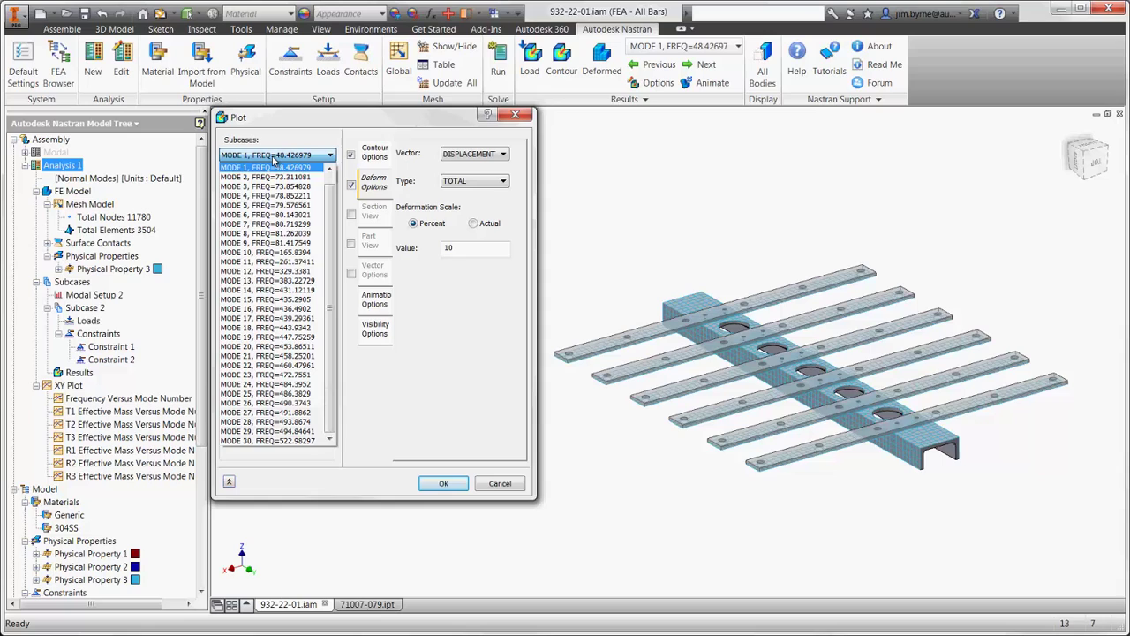
{"action": "left_click", "coordinate": [274, 252]}
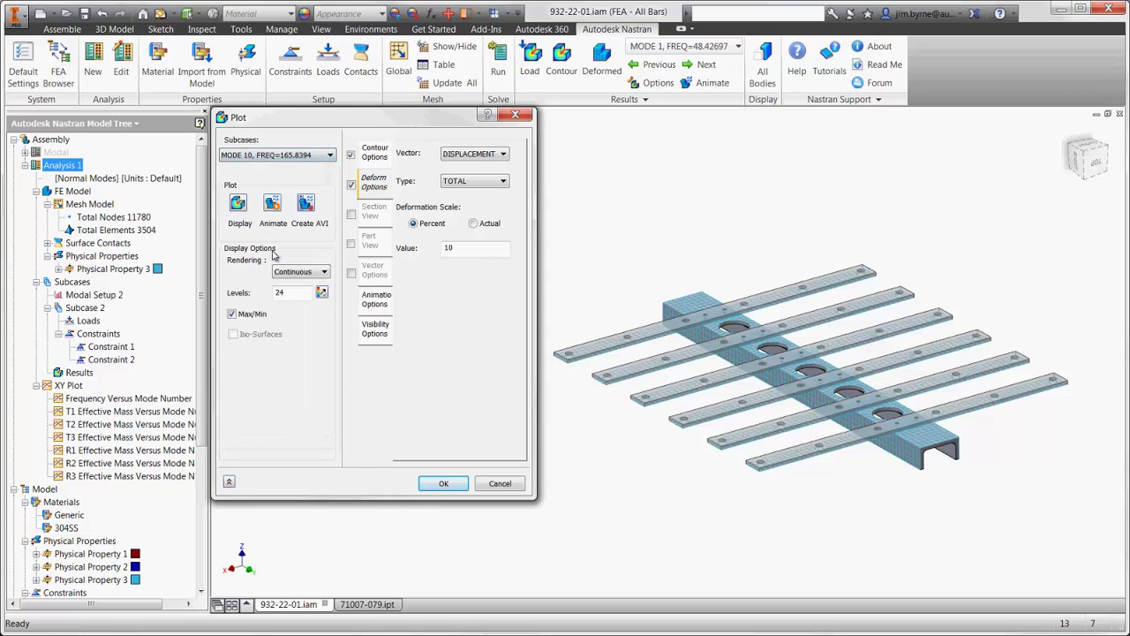
{"action": "left_click", "coordinate": [237, 204]}
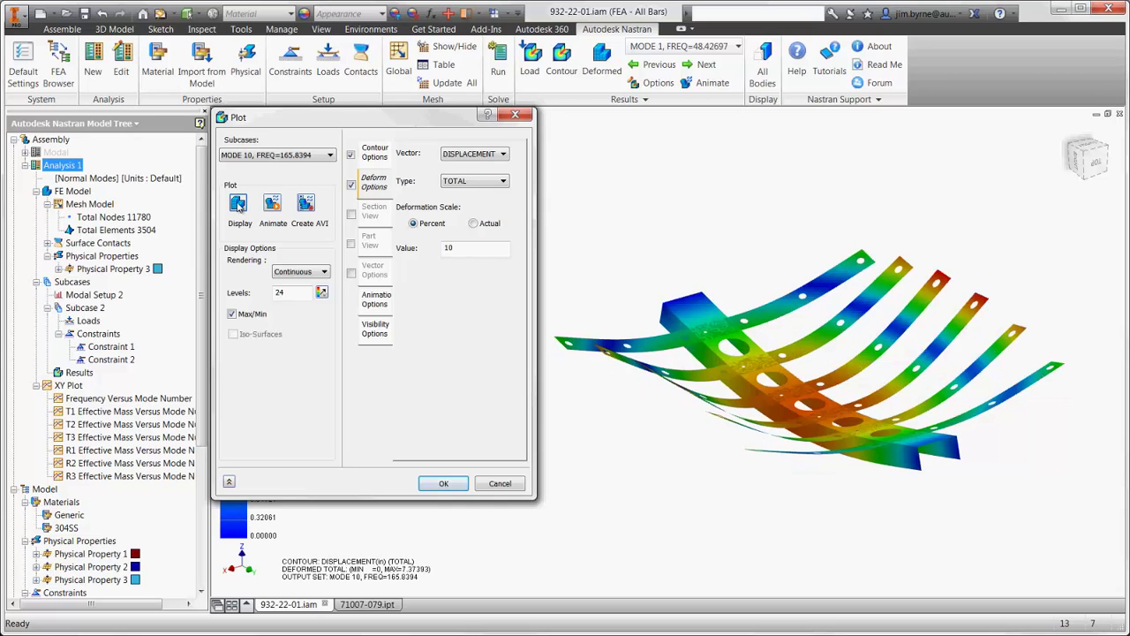
{"action": "left_click", "coordinate": [273, 204]}
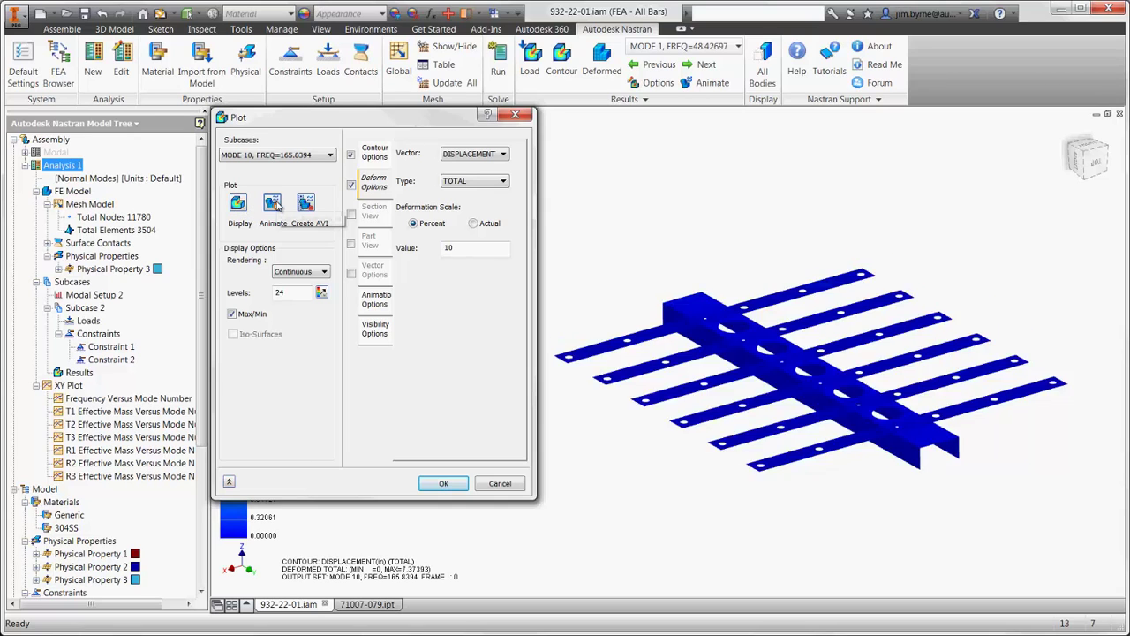
{"action": "left_click", "coordinate": [274, 203]}
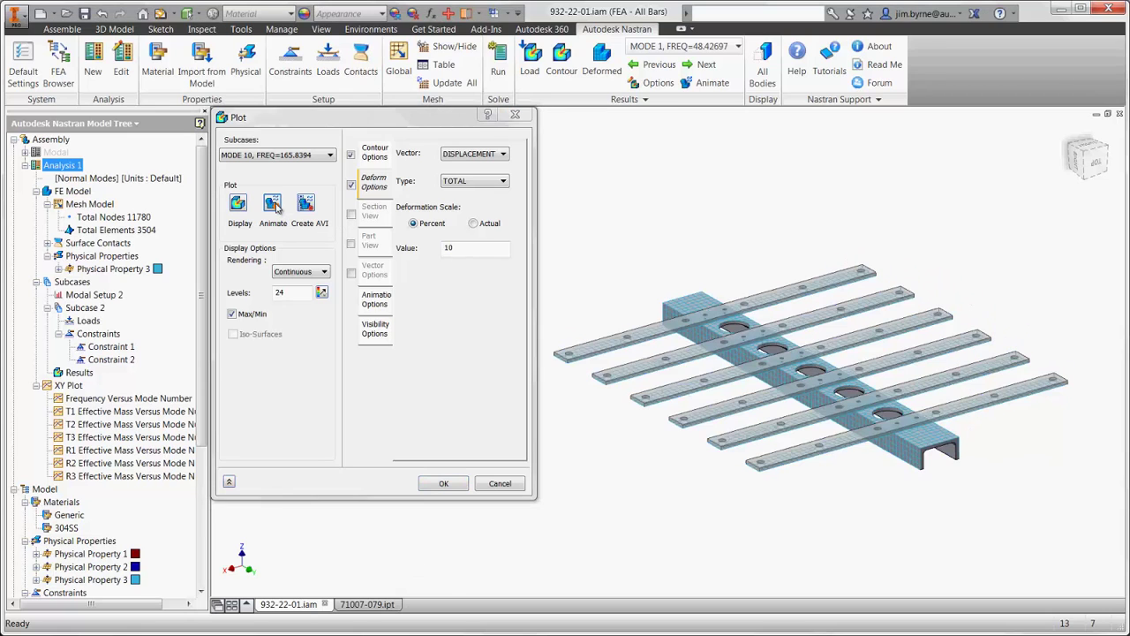
{"action": "left_click", "coordinate": [438, 483]}
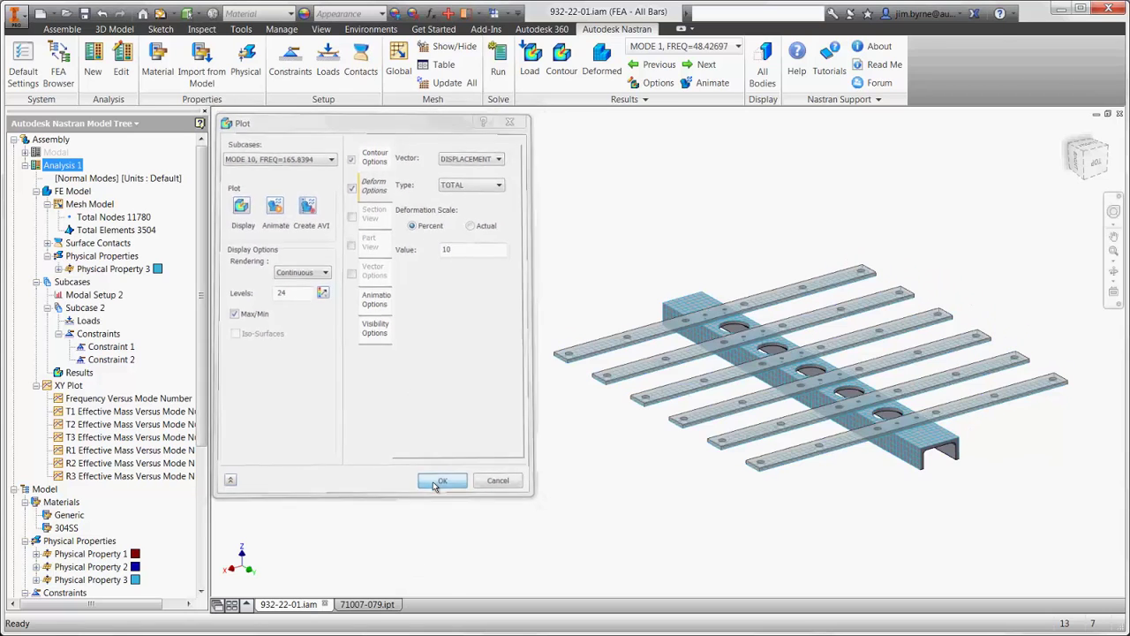
Make Modal the active analysis and confirm Concentrated Mass 1 keeps its 0.005 mass.
{"action": "right_click", "coordinate": [71, 163]}
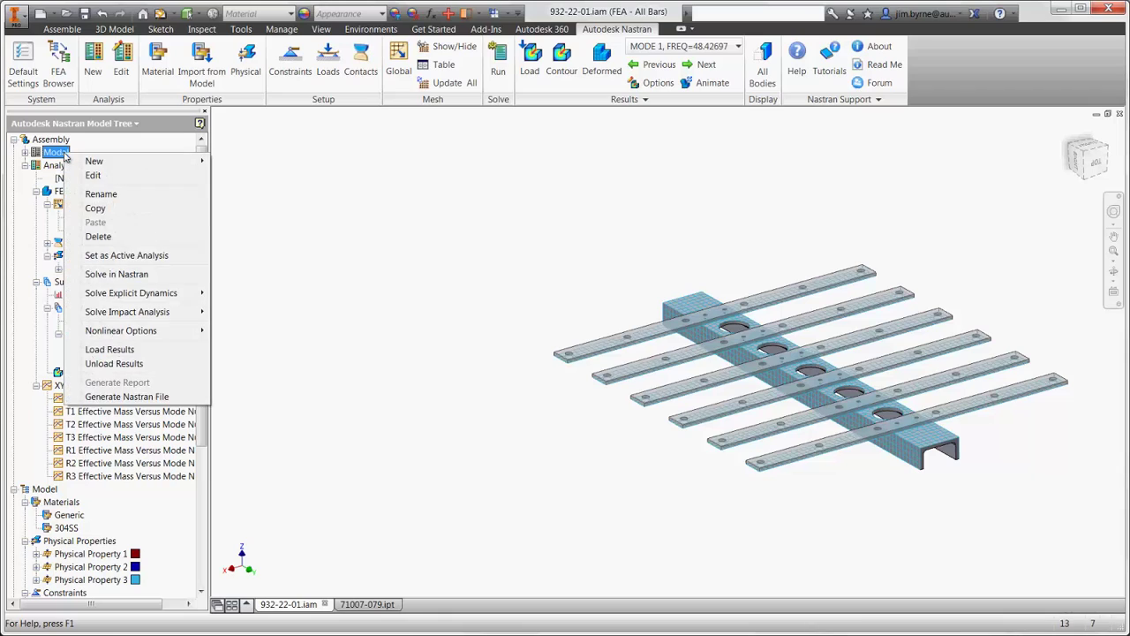
{"action": "left_click", "coordinate": [105, 259]}
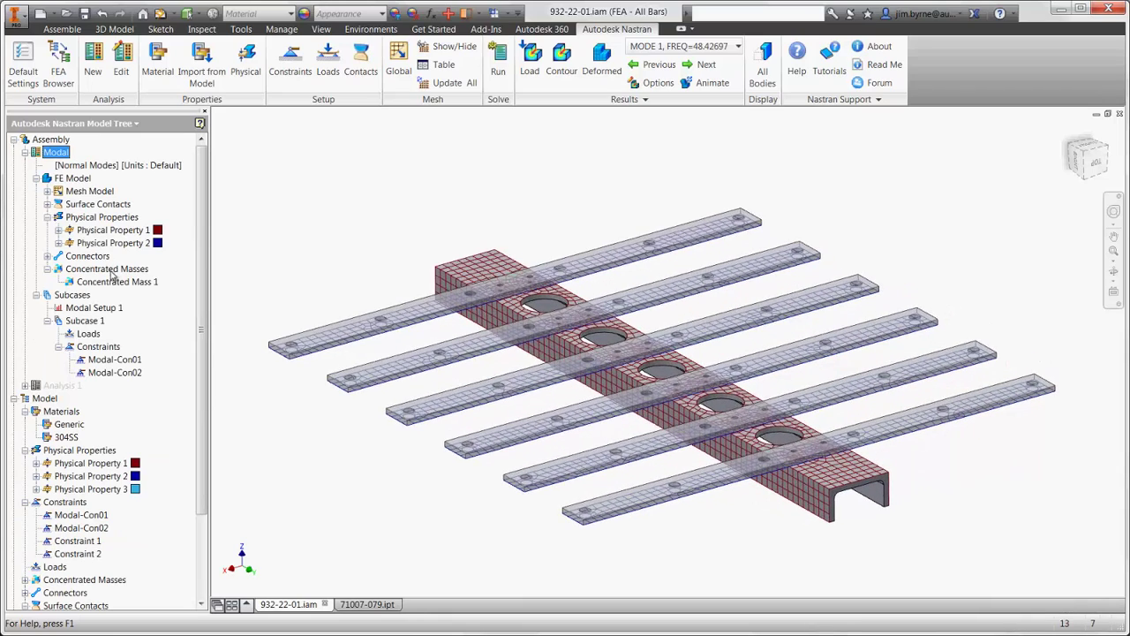
{"action": "right_click", "coordinate": [113, 282]}
{"action": "left_click", "coordinate": [124, 290]}
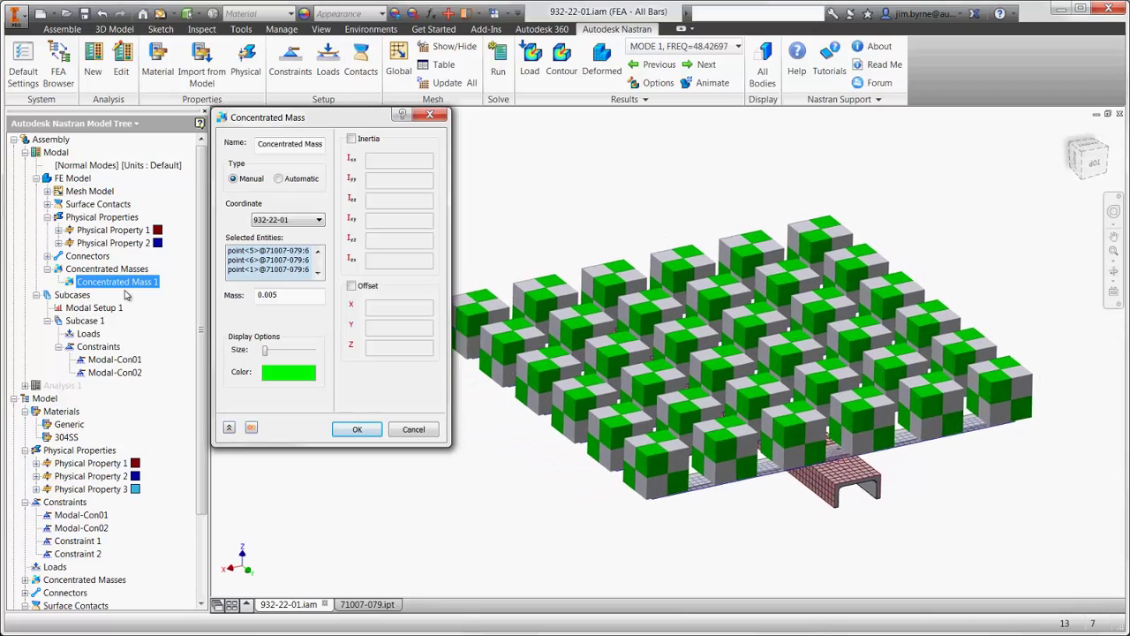
{"action": "double_click", "coordinate": [256, 300]}
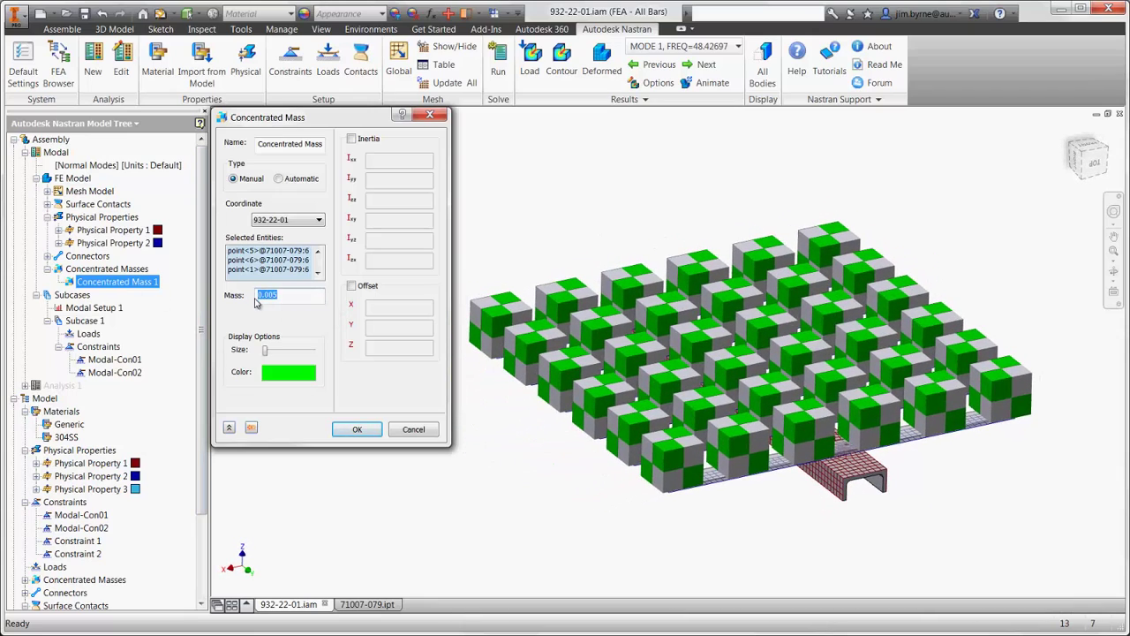
{"action": "left_click", "coordinate": [348, 433]}
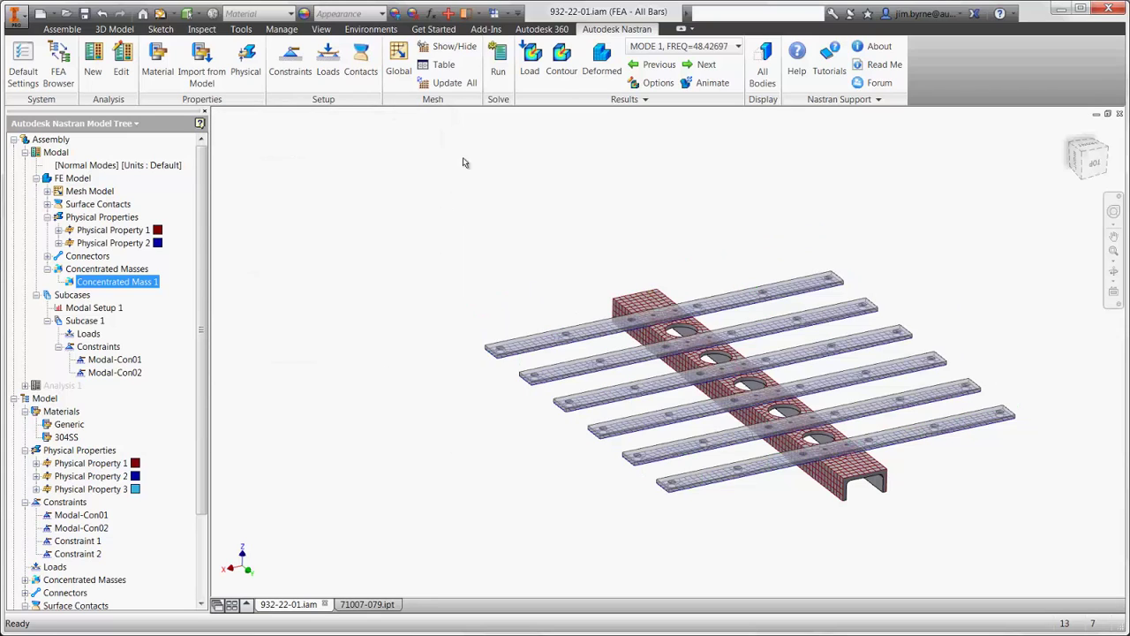
Solve the Modal analysis and hide edges, loads, constraints and masses in the results.
{"action": "left_click", "coordinate": [499, 72]}
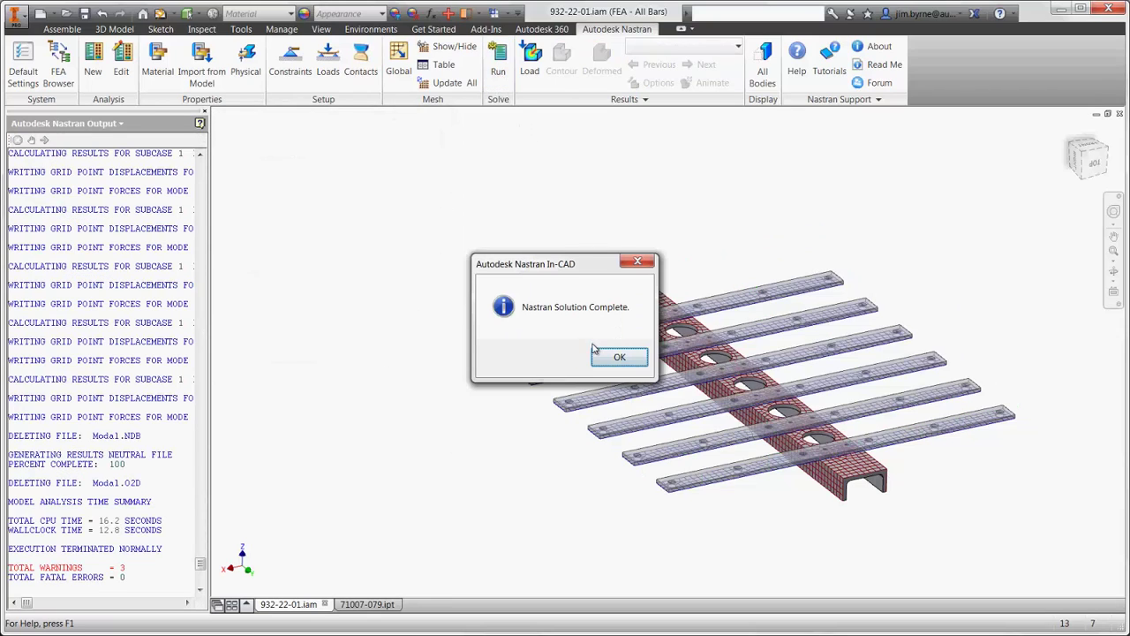
{"action": "left_click", "coordinate": [595, 350]}
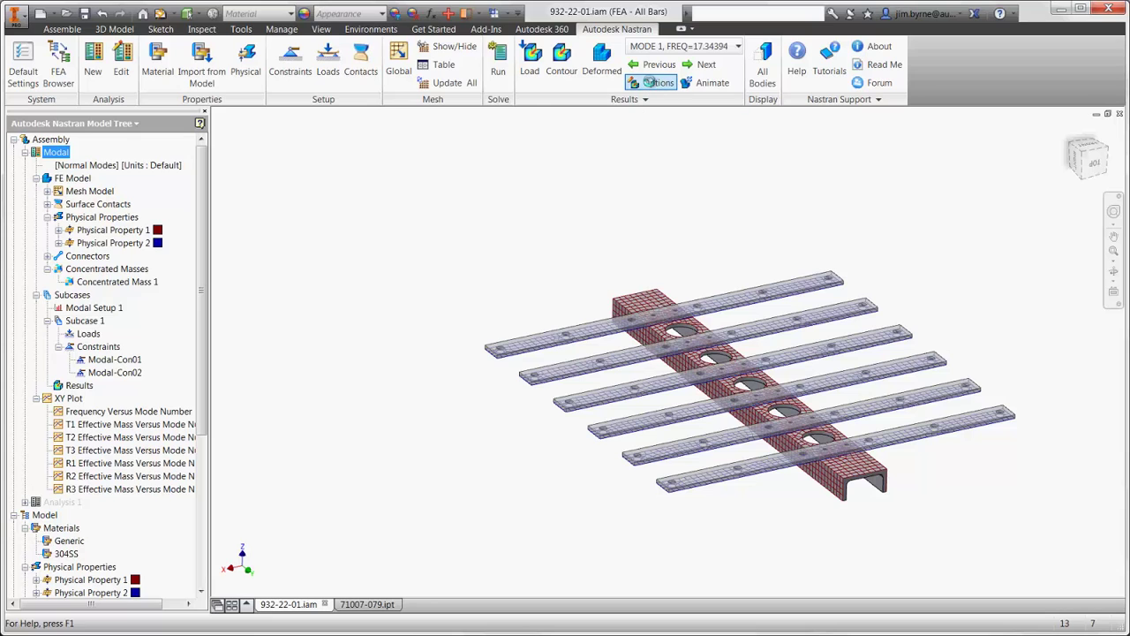
{"action": "left_click", "coordinate": [651, 82]}
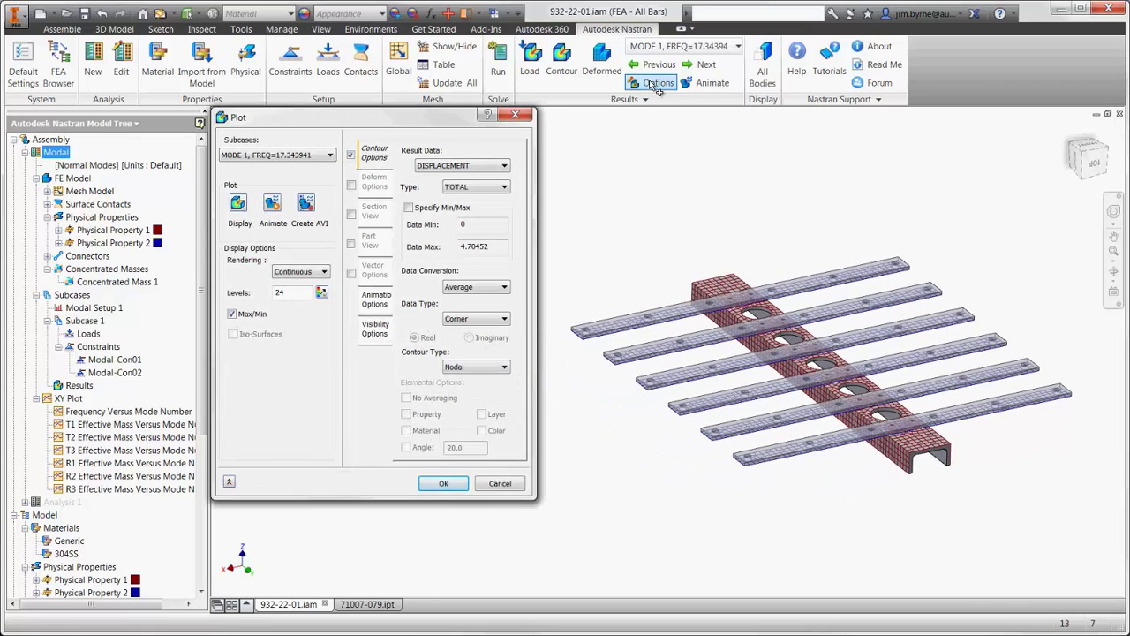
{"action": "left_click", "coordinate": [375, 330]}
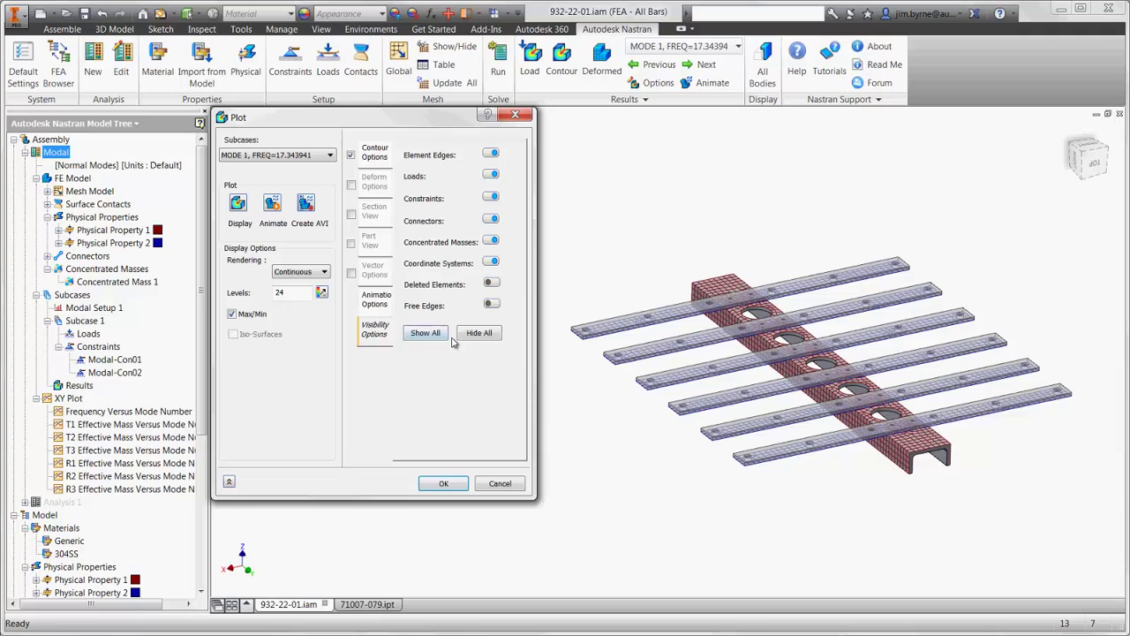
{"action": "left_click", "coordinate": [480, 333]}
Show the deformed displacement contour for mode 13 at 77.447487 Hz.
{"action": "left_click", "coordinate": [350, 184]}
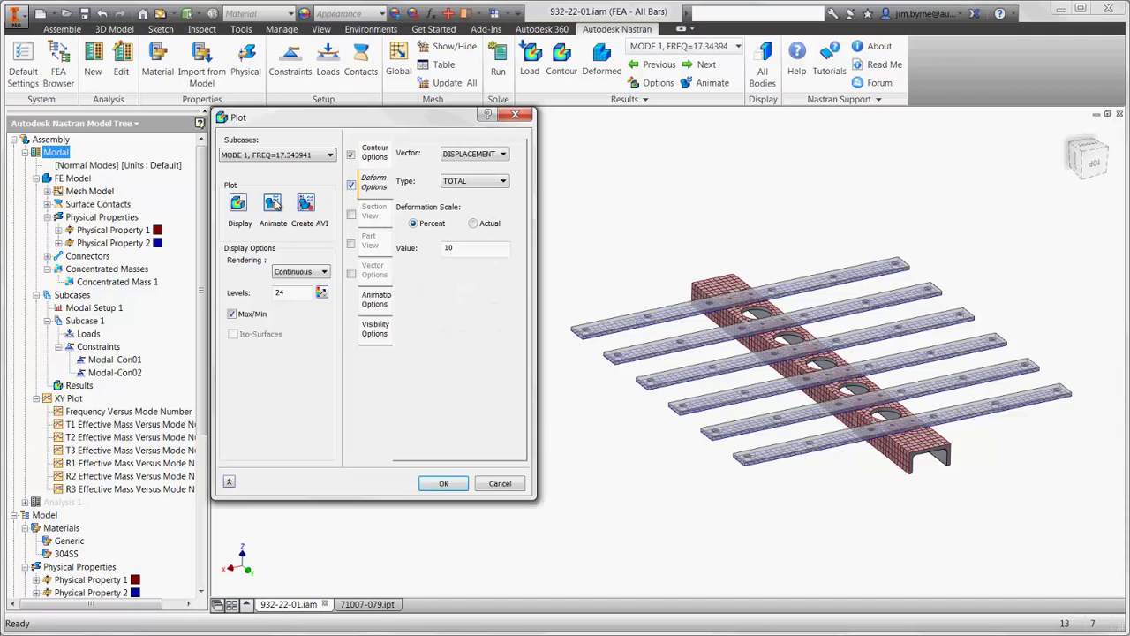
{"action": "left_click", "coordinate": [237, 204]}
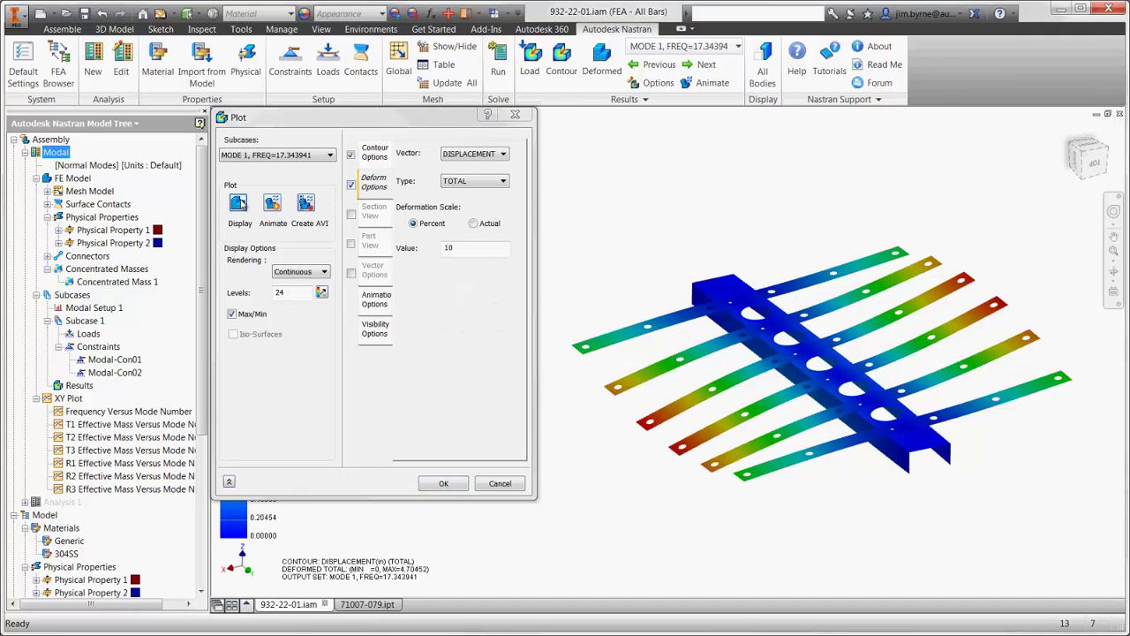
{"action": "left_click", "coordinate": [267, 157]}
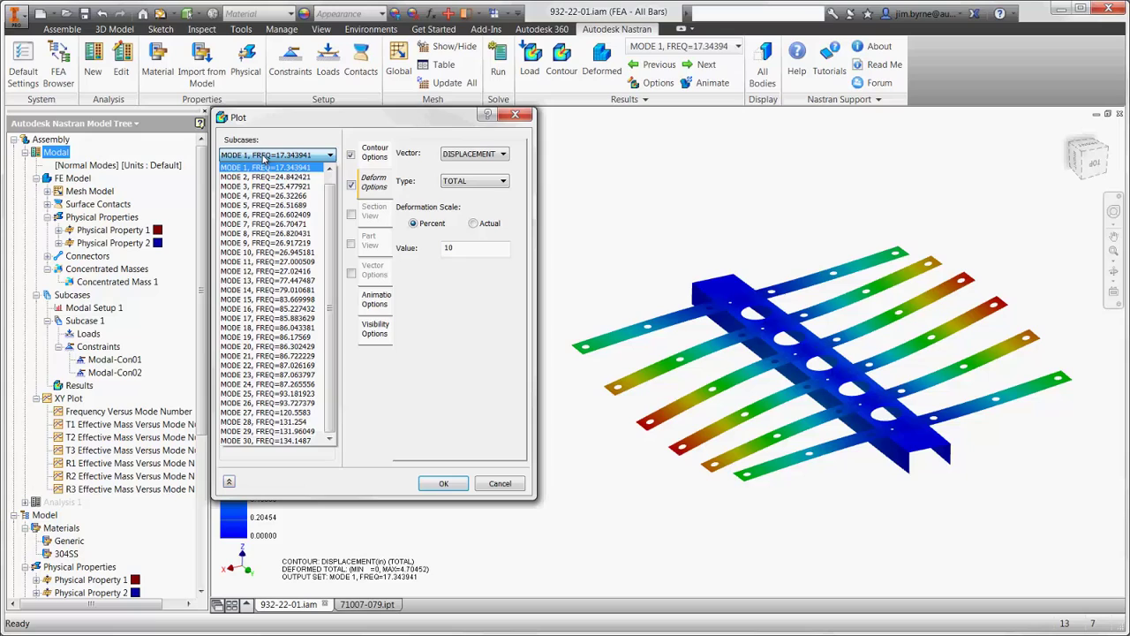
{"action": "left_click", "coordinate": [251, 280]}
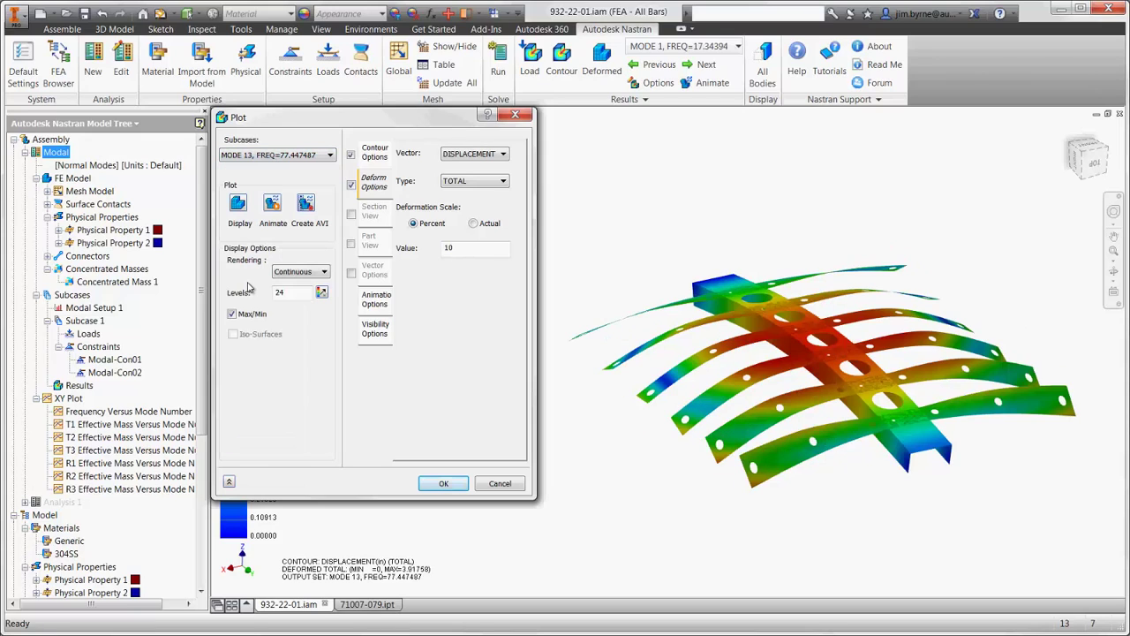
{"action": "left_click", "coordinate": [441, 483]}
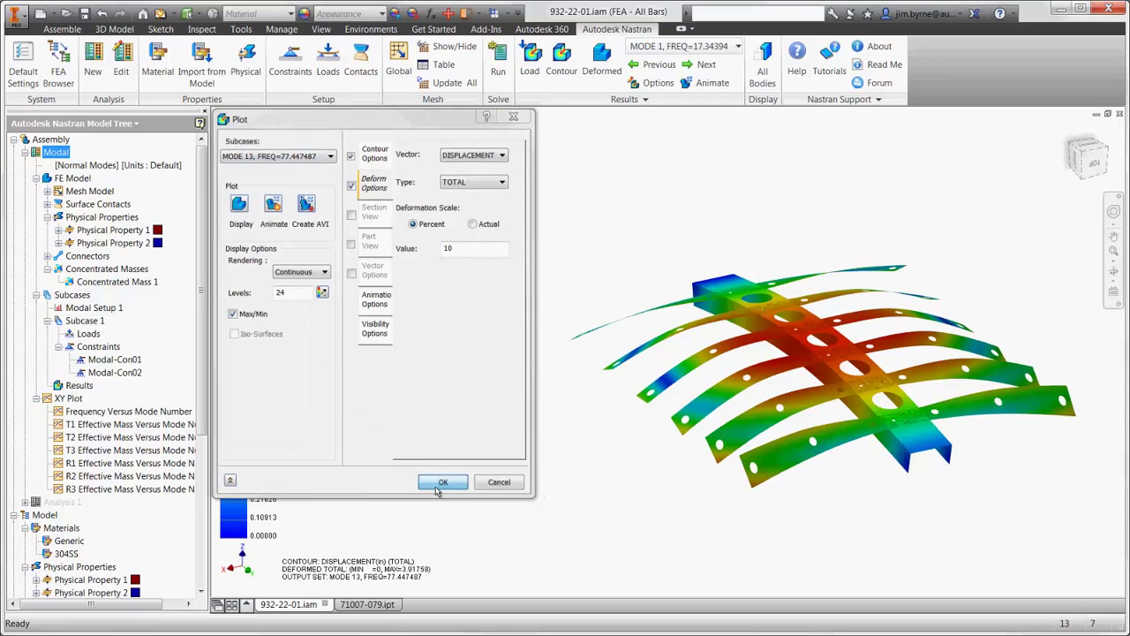
{"action": "left_click", "coordinate": [55, 140]}
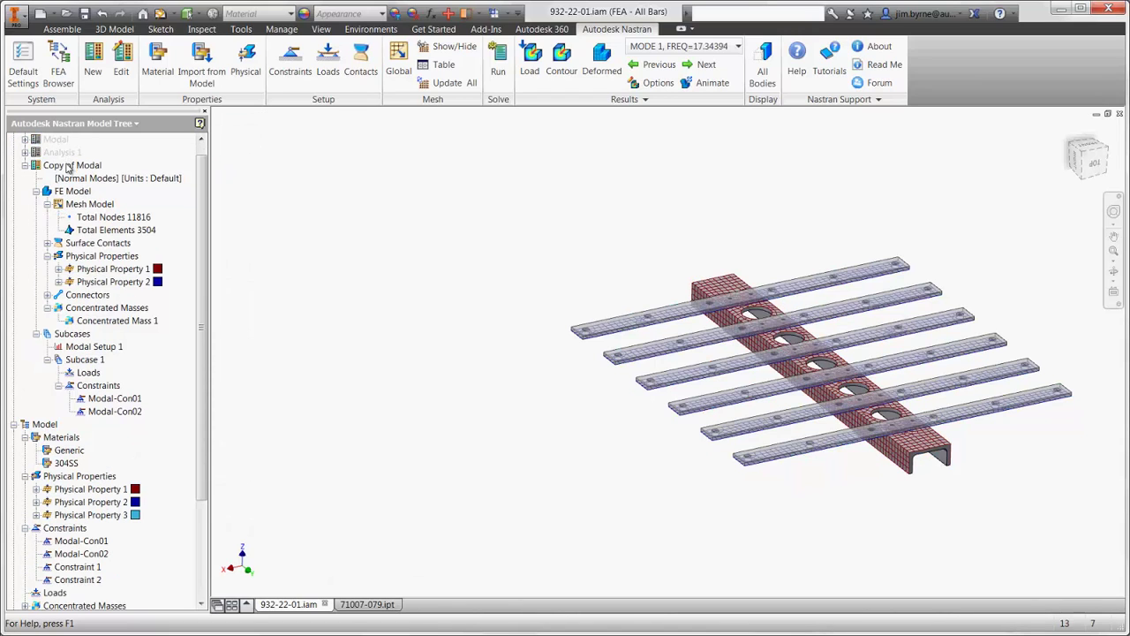
Change the Copy of Modal analysis type to Modal Transient Response.
{"action": "right_click", "coordinate": [68, 167]}
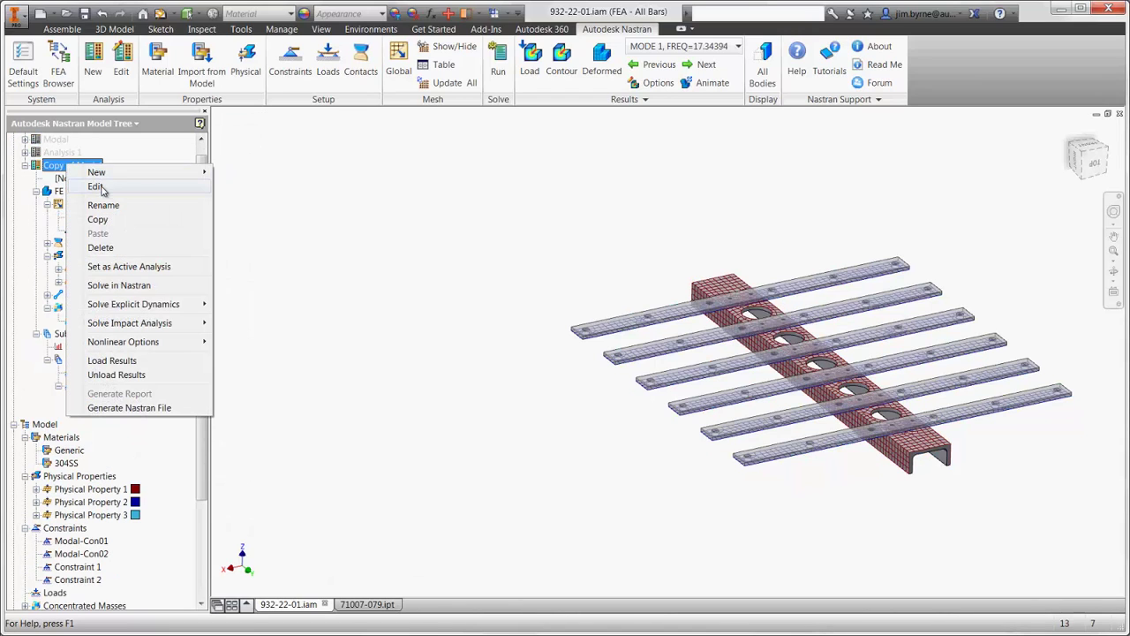
{"action": "left_click", "coordinate": [97, 185]}
{"action": "left_click", "coordinate": [385, 200]}
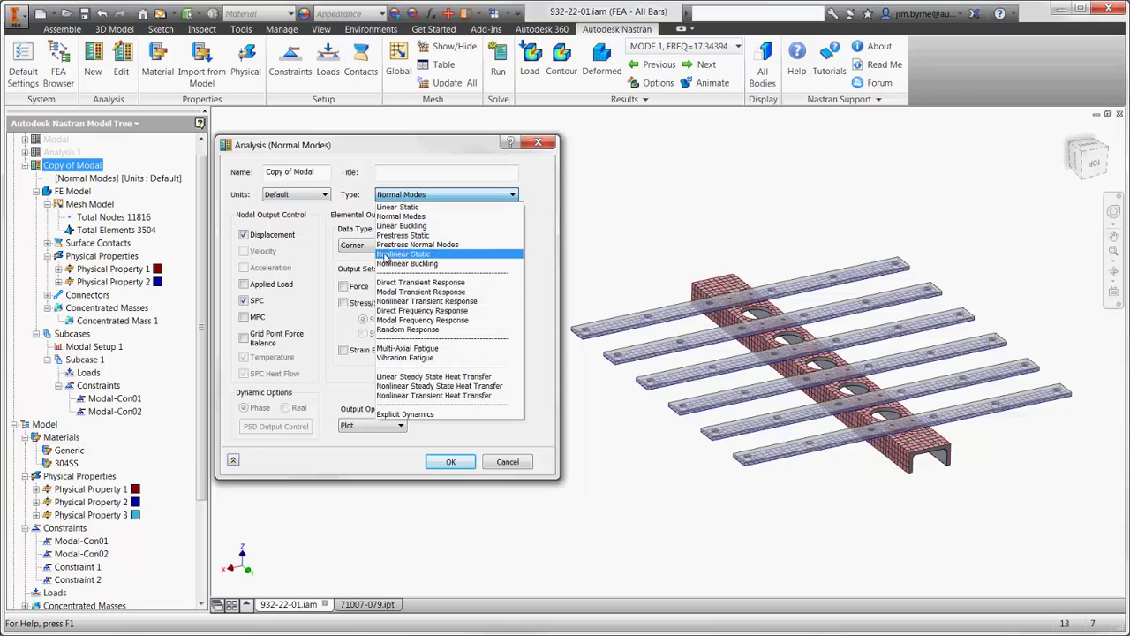
{"action": "left_click", "coordinate": [389, 297]}
{"action": "left_click", "coordinate": [431, 462]}
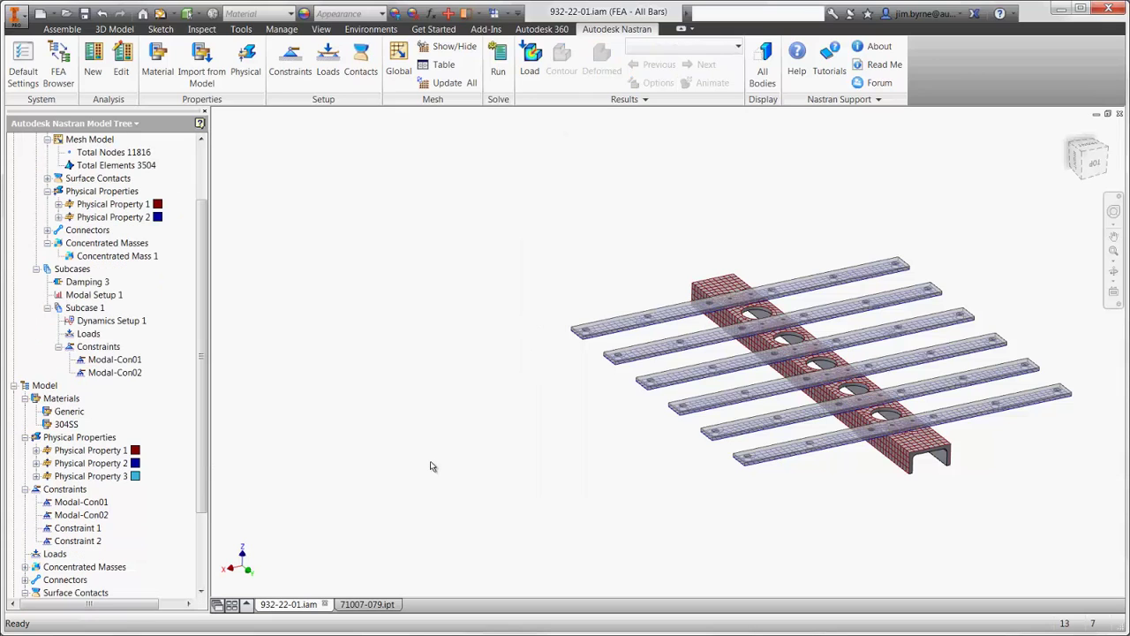
Create Load 1 as a 10 in/s Z enforced velocity on the channel's two top edges, with a new time table.
{"action": "left_click", "coordinate": [328, 63]}
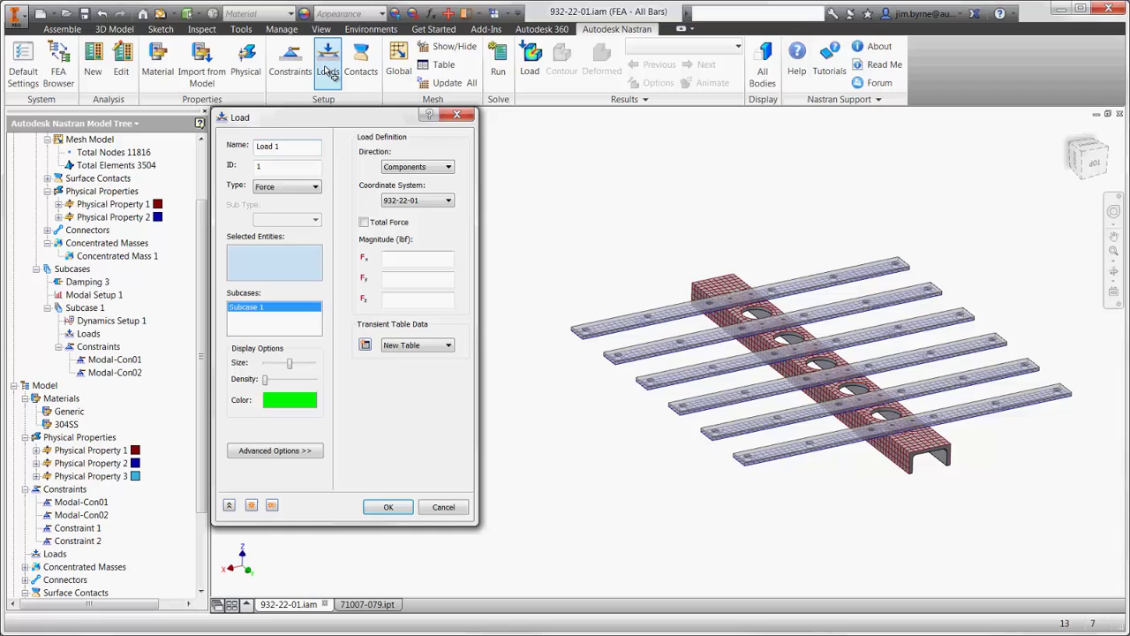
{"action": "left_click", "coordinate": [291, 185]}
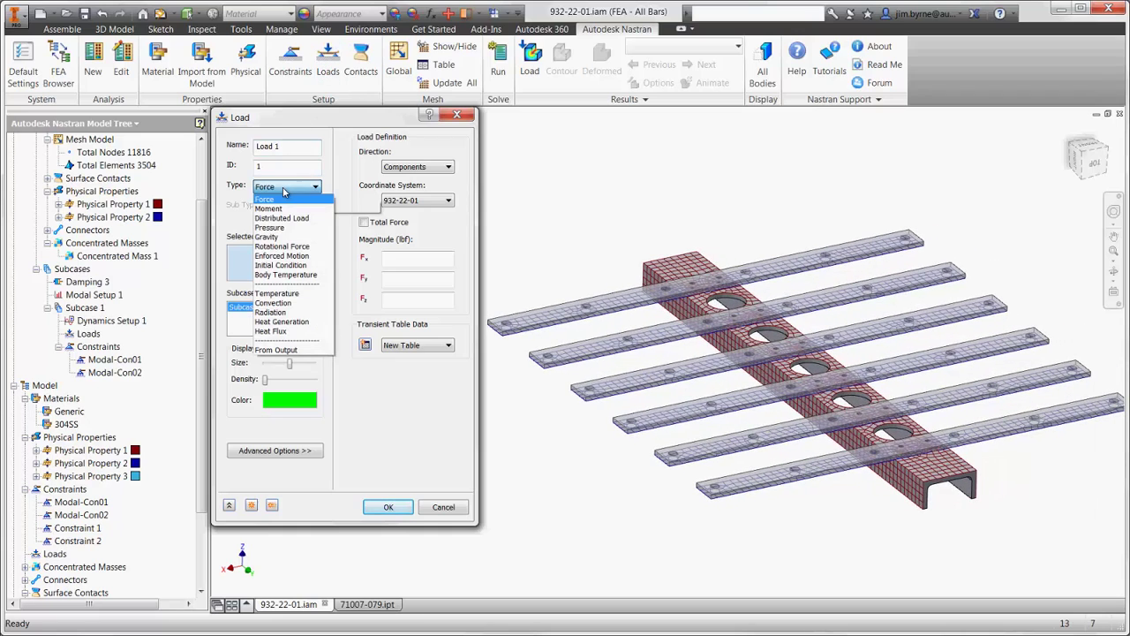
{"action": "left_click", "coordinate": [281, 255]}
{"action": "left_click", "coordinate": [287, 219]}
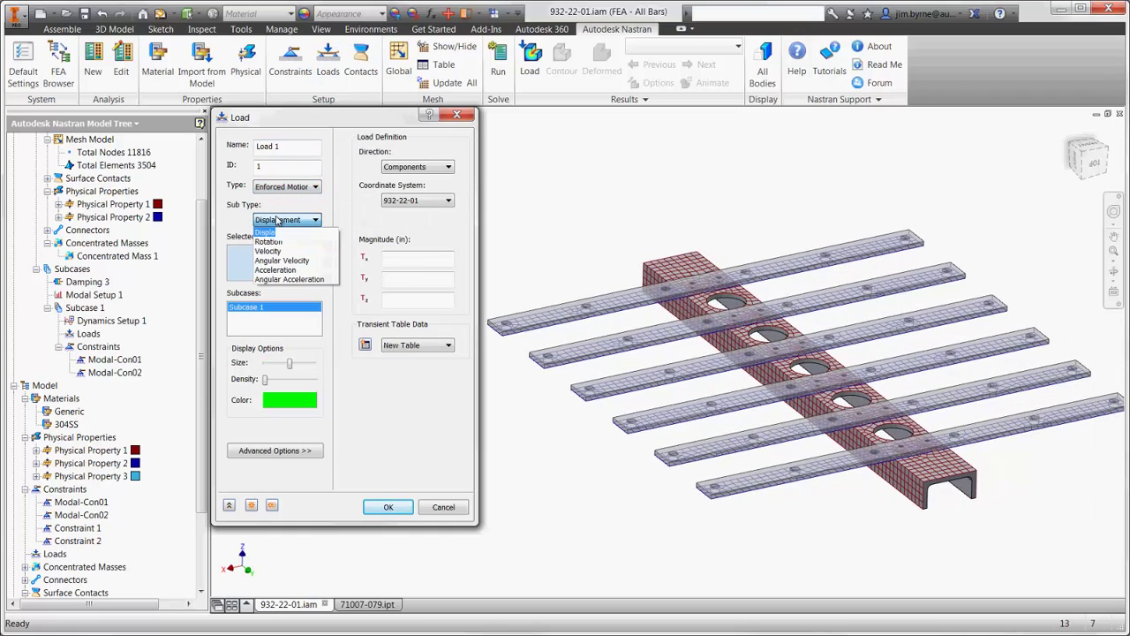
{"action": "left_click", "coordinate": [269, 251]}
{"action": "left_click_drag", "start_coordinate": [289, 362], "coordinate": [266, 366]}
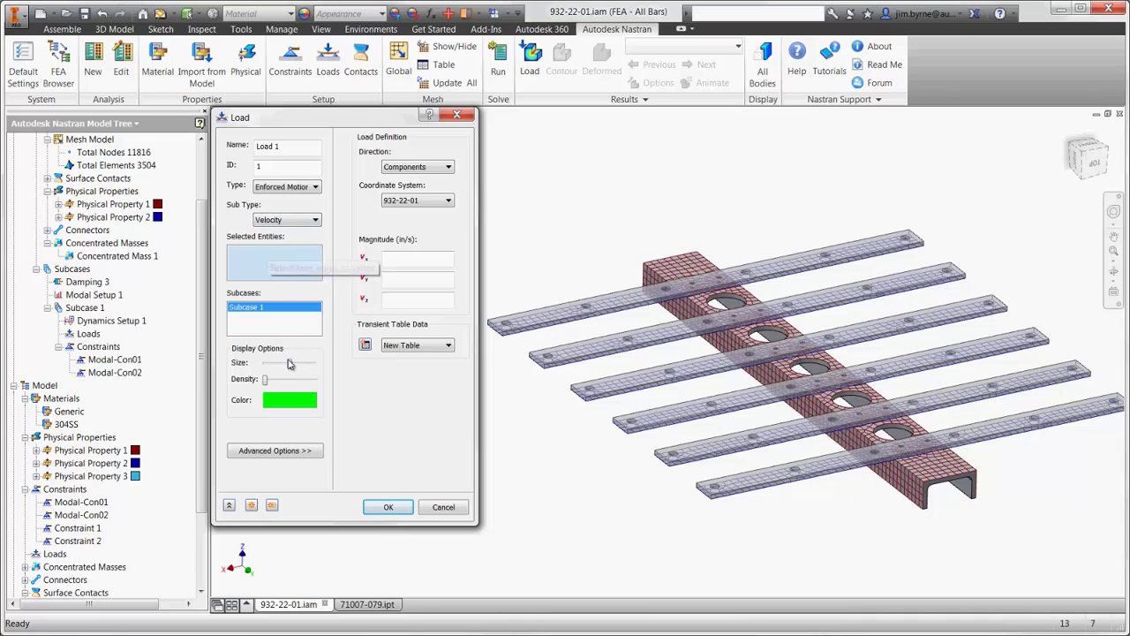
{"action": "left_click", "coordinate": [400, 300]}
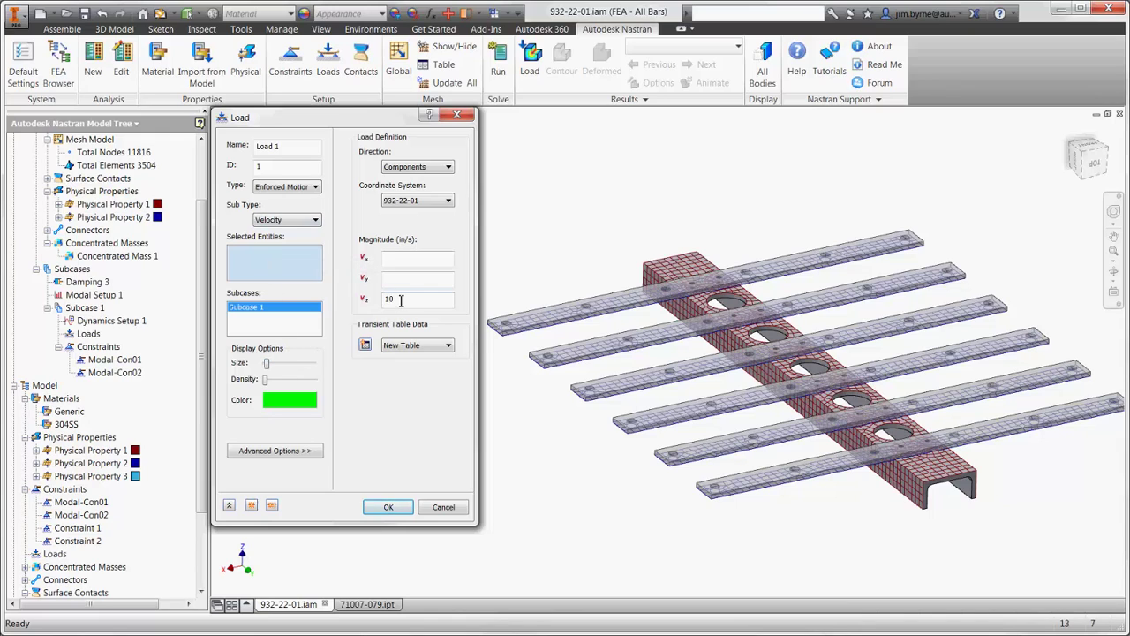
{"action": "left_click", "coordinate": [658, 262]}
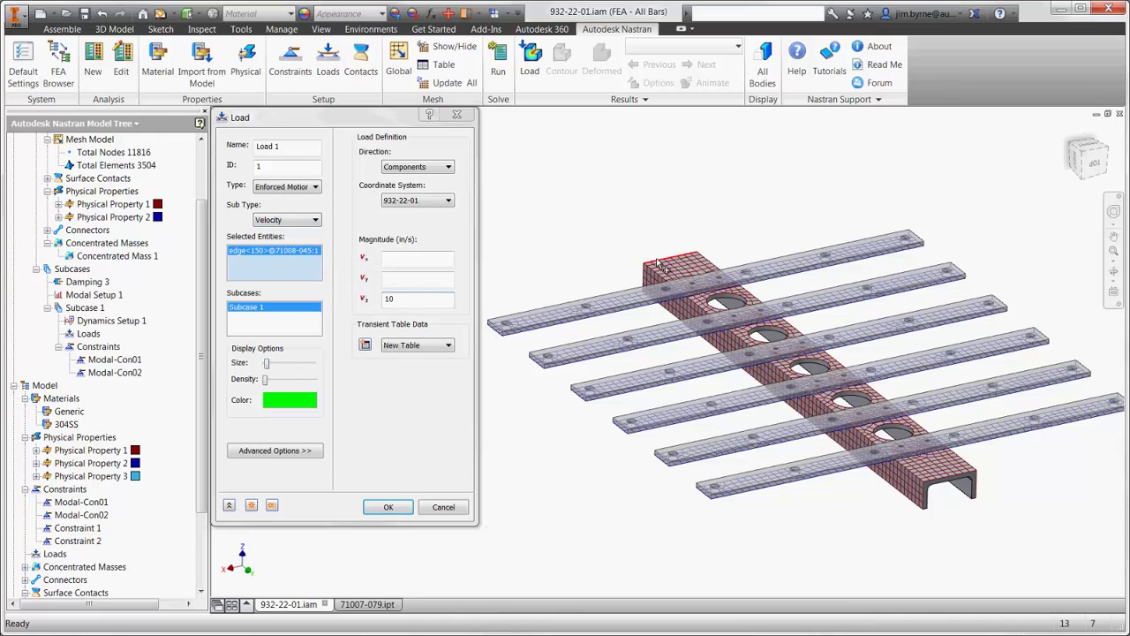
{"action": "left_click", "coordinate": [937, 486]}
{"action": "left_click", "coordinate": [365, 344]}
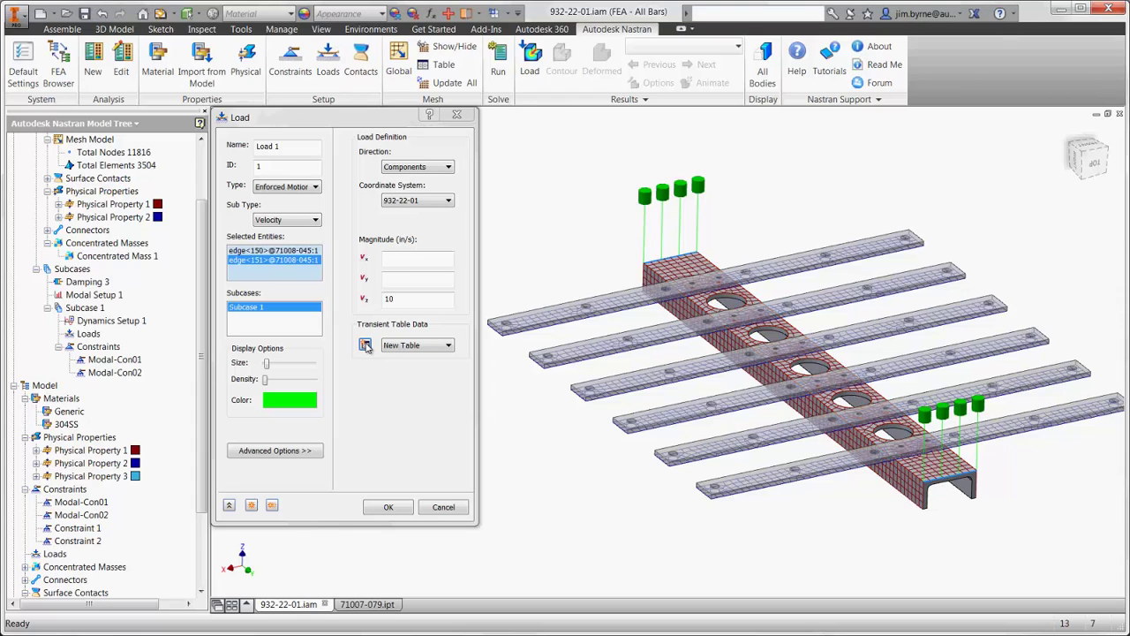
Make Table 2 a Load Scale Factor vs. Time table with points 0 s/0 and 0.1 s/1.
{"action": "left_click", "coordinate": [395, 146]}
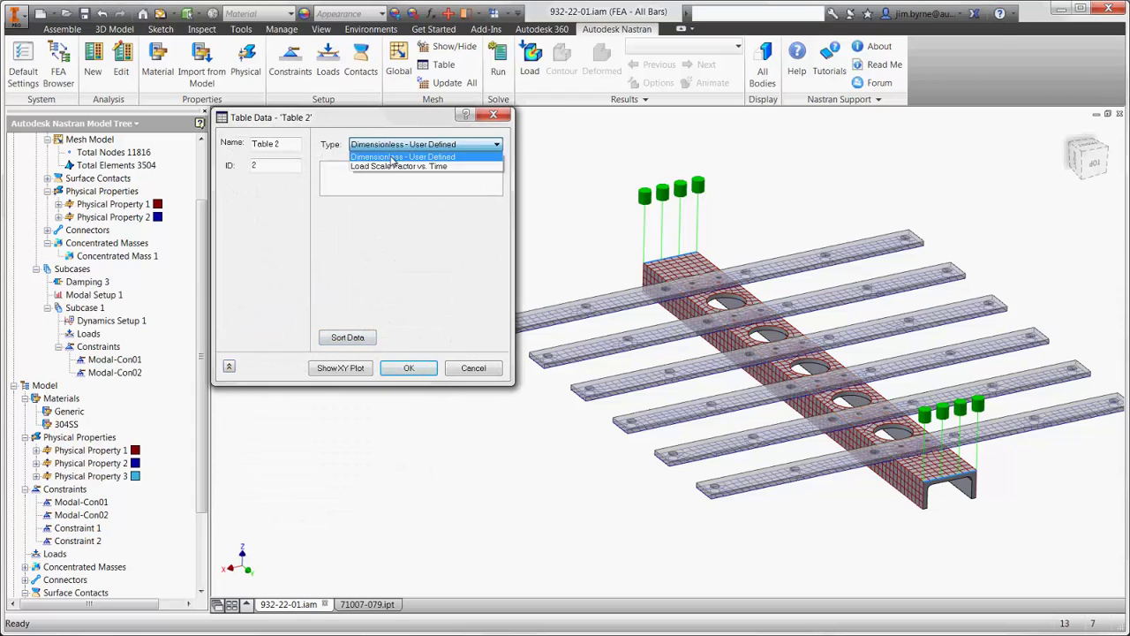
{"action": "left_click", "coordinate": [389, 159]}
{"action": "left_click", "coordinate": [368, 179]}
{"action": "type", "text": "0"}
{"action": "key", "text": "Tab"}
{"action": "type", "text": "0"}
{"action": "key", "text": "Tab"}
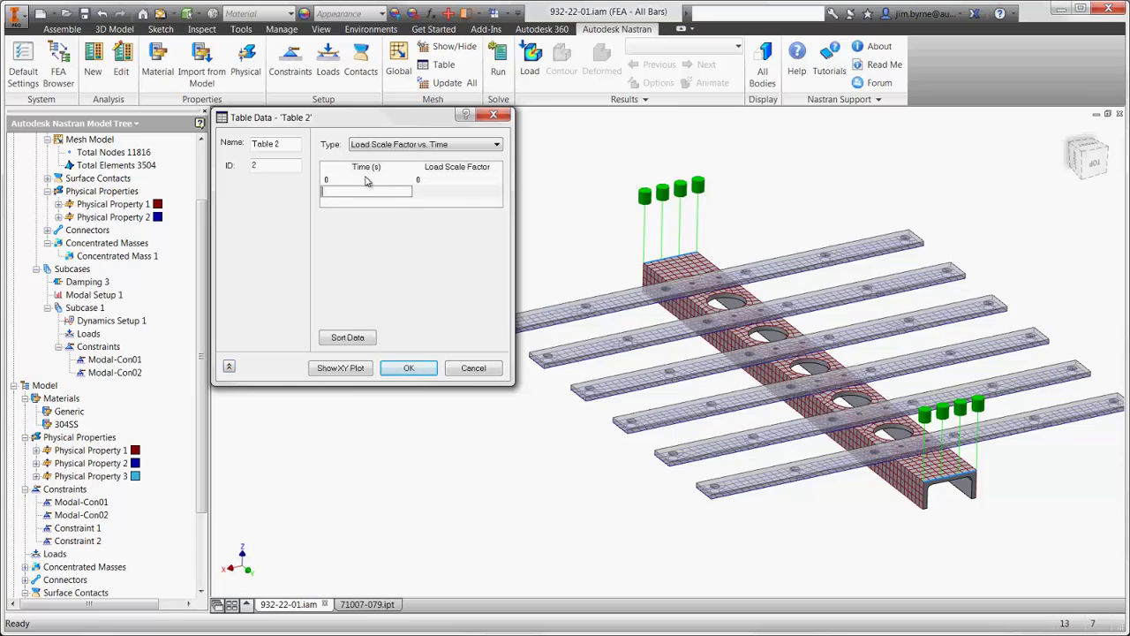
{"action": "type", "text": "0.1"}
Add points 0.11 s/0 and 0.15 s/0 and preview the triangular pulse as an XY plot.
{"action": "key", "text": "Tab"}
{"action": "type", "text": "1"}
{"action": "key", "text": "Tab"}
{"action": "type", "text": "0.11"}
{"action": "key", "text": "Tab"}
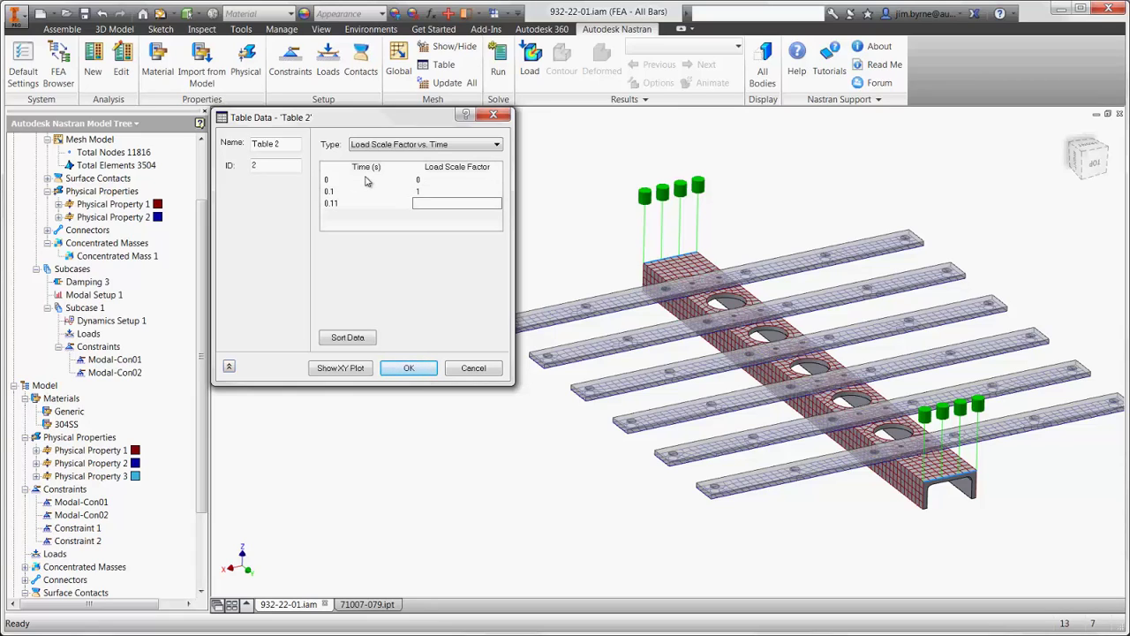
{"action": "type", "text": "0"}
{"action": "key", "text": "Tab"}
{"action": "type", "text": "0.15"}
{"action": "key", "text": "Tab"}
{"action": "type", "text": "0"}
{"action": "key", "text": "Tab"}
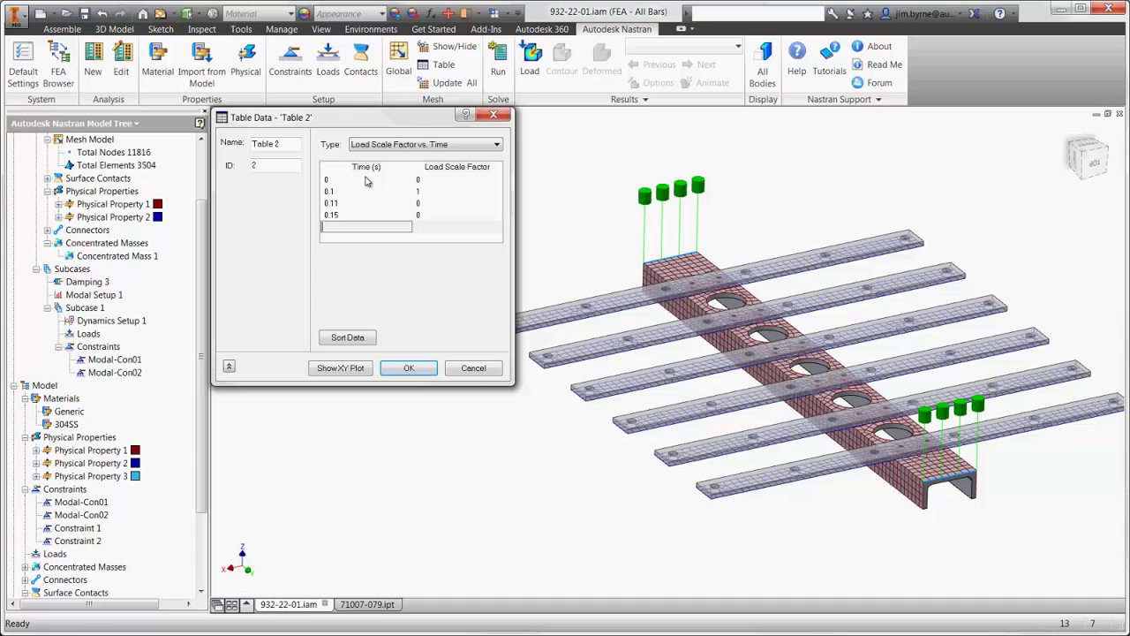
{"action": "left_click", "coordinate": [335, 368]}
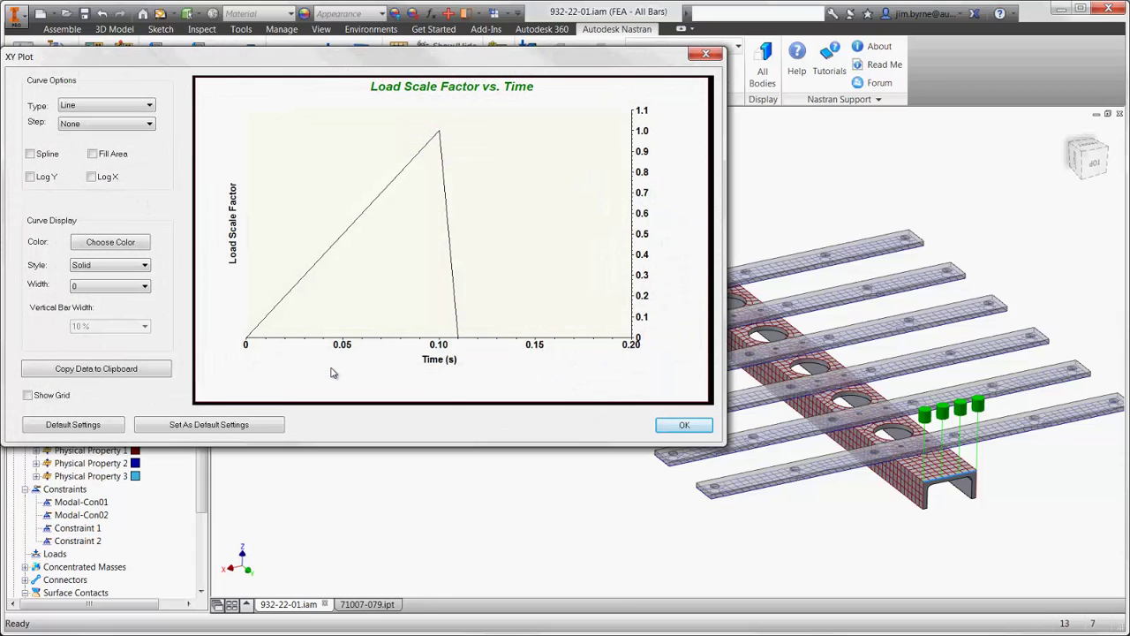
{"action": "left_click", "coordinate": [678, 425]}
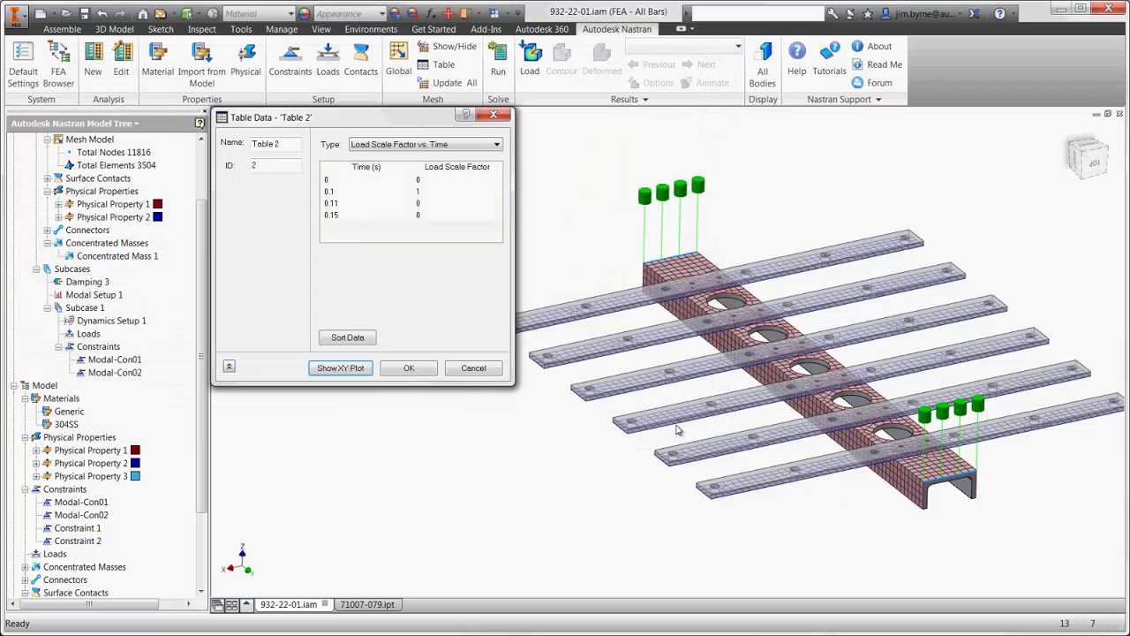
Attach Table 2 to Load 1 and confirm Damping 3 unchanged.
{"action": "left_click", "coordinate": [411, 368]}
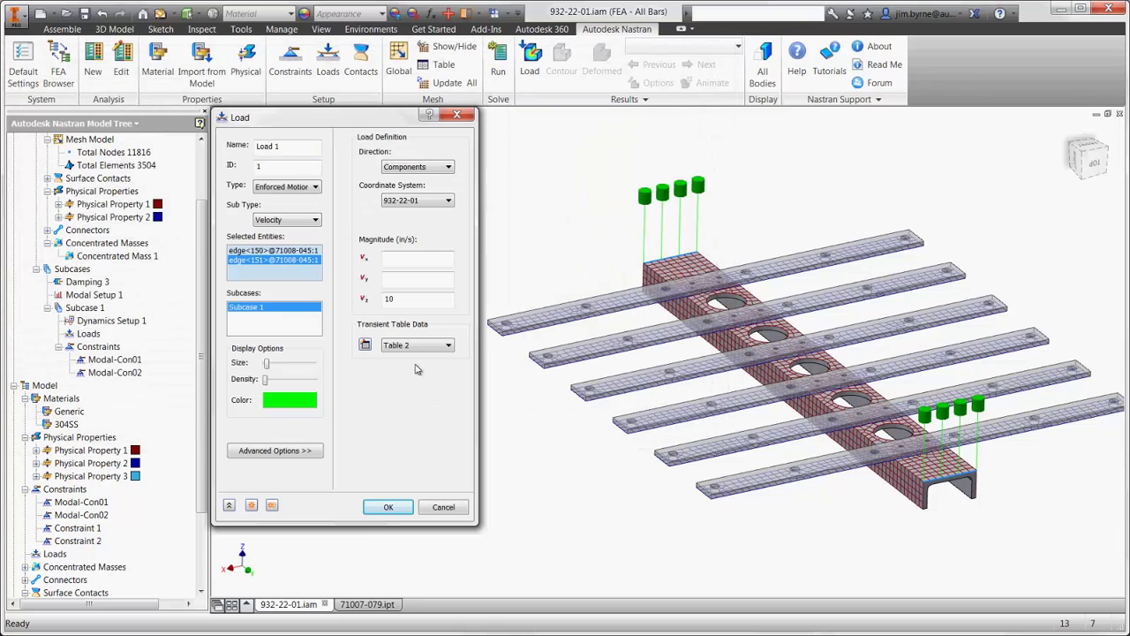
{"action": "left_click", "coordinate": [376, 509]}
{"action": "right_click", "coordinate": [97, 284]}
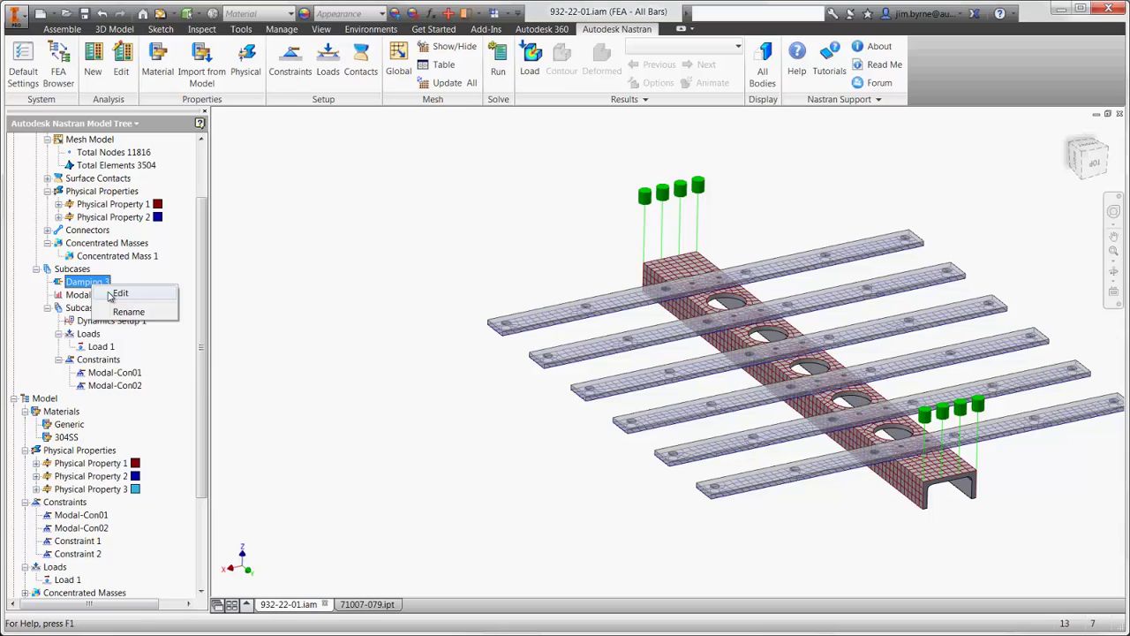
{"action": "left_click", "coordinate": [112, 294]}
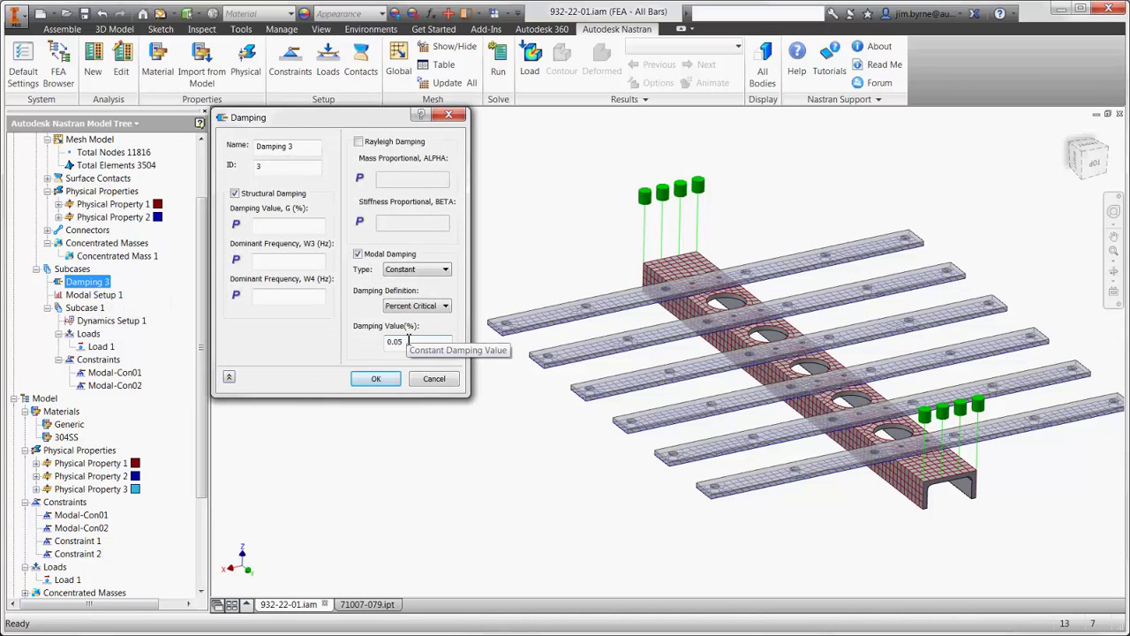
{"action": "left_click", "coordinate": [376, 378]}
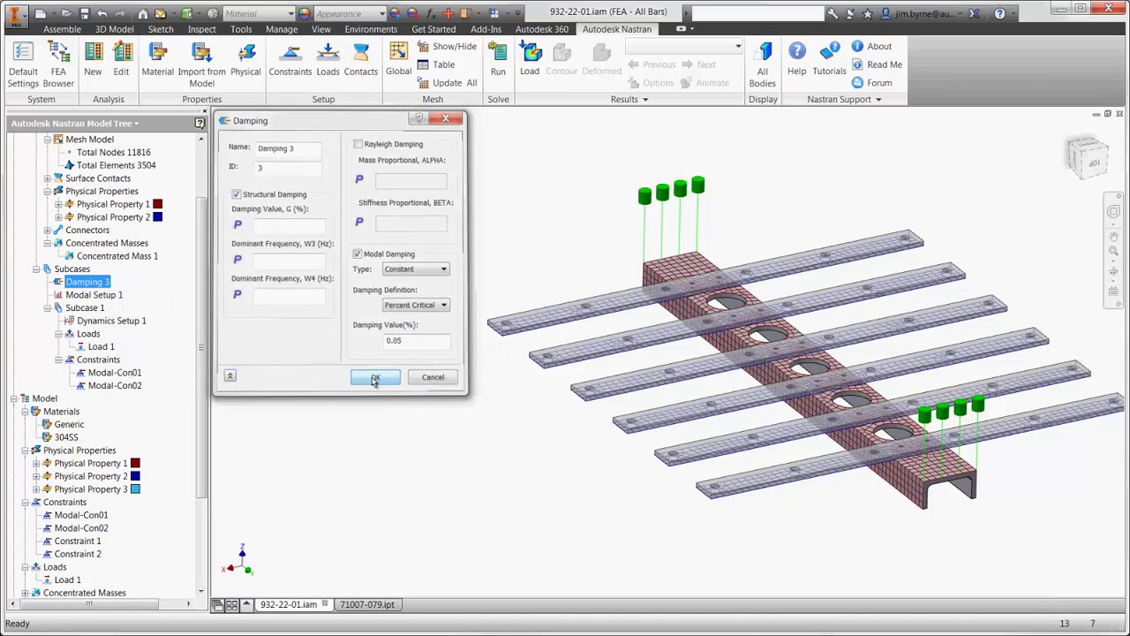
Set Dynamics Setup 1 to 50 time steps of 0.003 s.
{"action": "right_click", "coordinate": [129, 323]}
{"action": "left_click", "coordinate": [139, 329]}
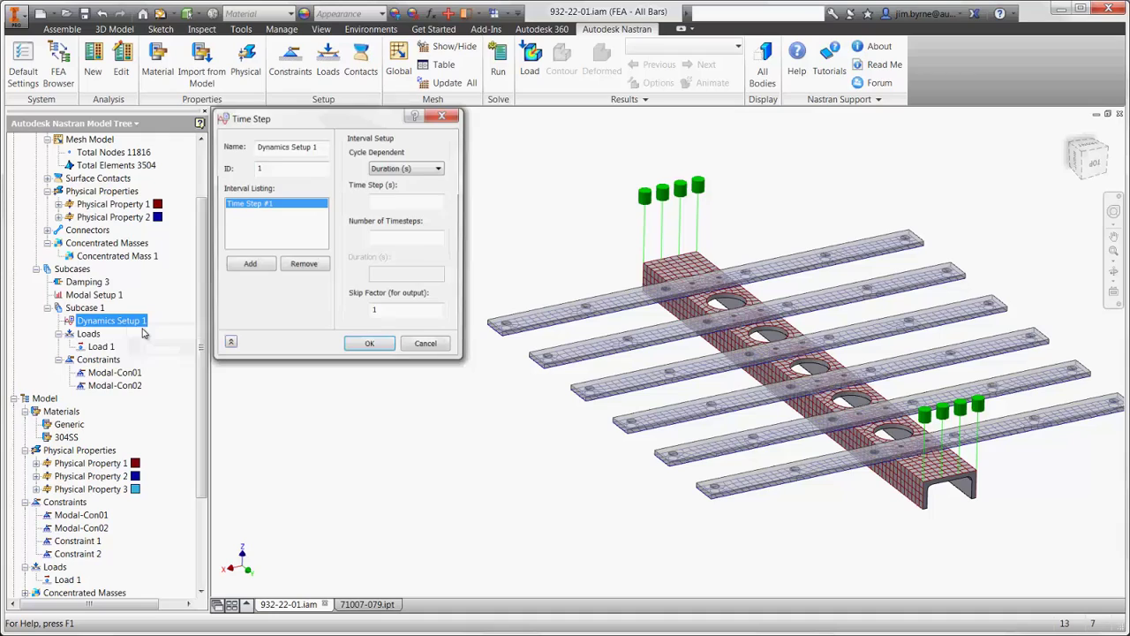
{"action": "left_click", "coordinate": [391, 202]}
{"action": "type", "text": "0.003"}
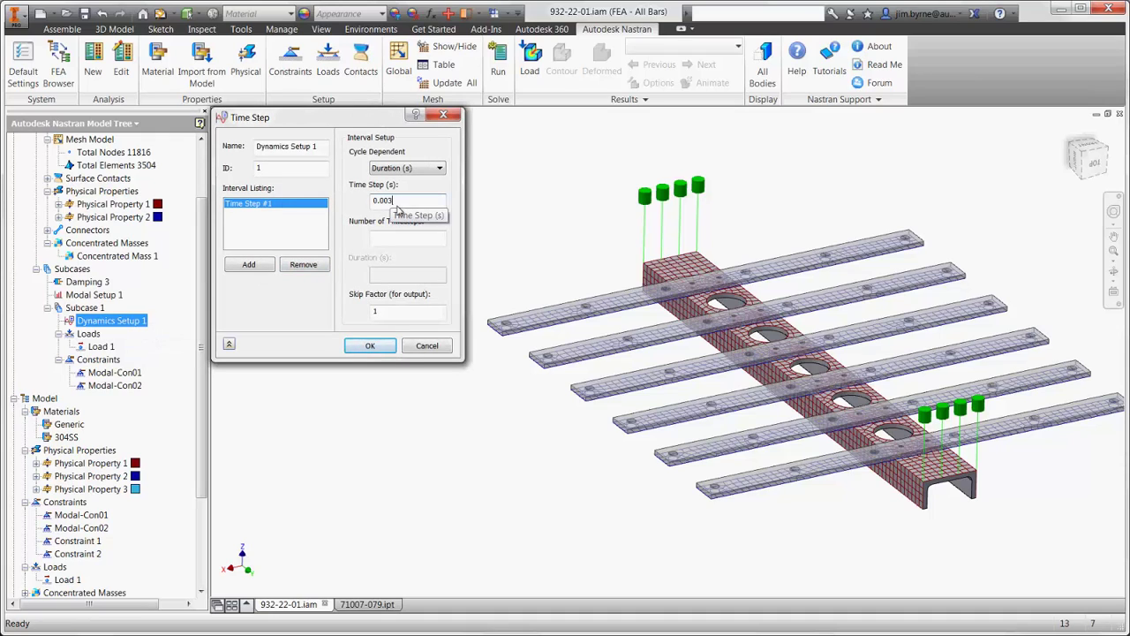
{"action": "left_click", "coordinate": [386, 237]}
{"action": "type", "text": "50"}
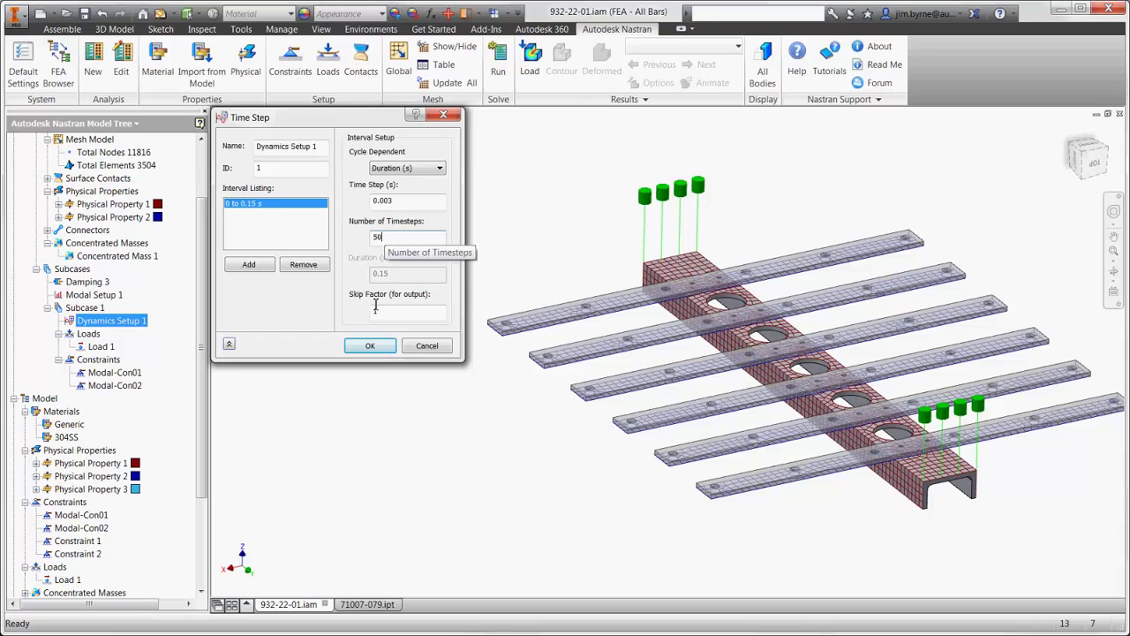
{"action": "left_click", "coordinate": [369, 345]}
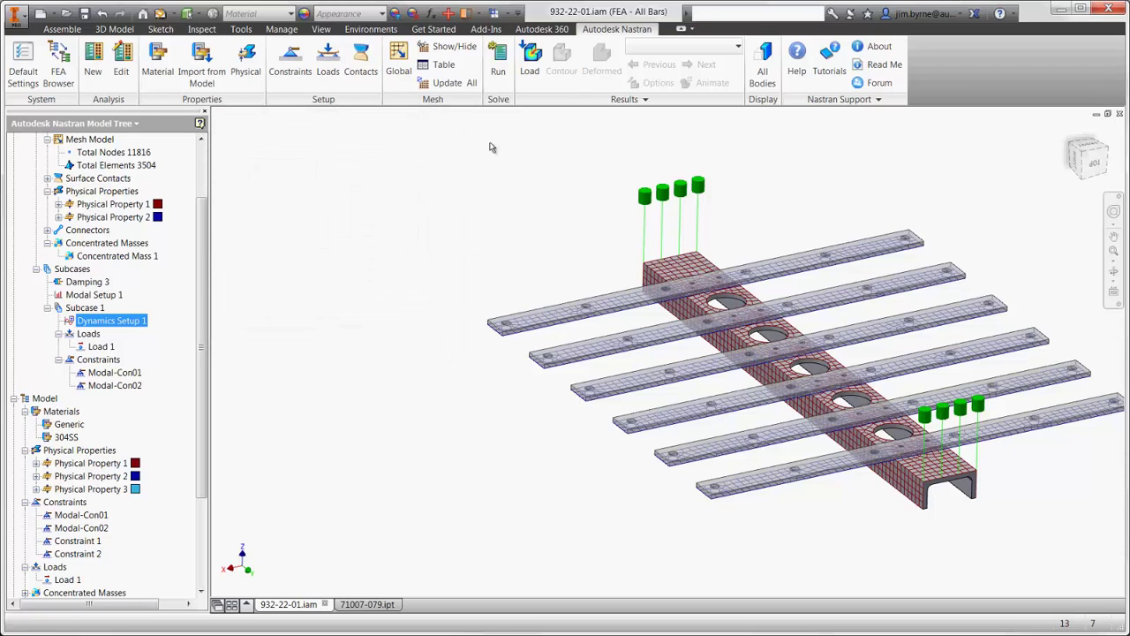
Solve the transient analysis and set the multiset animation to end at STEP 51 (0.15 s).
{"action": "left_click", "coordinate": [498, 62]}
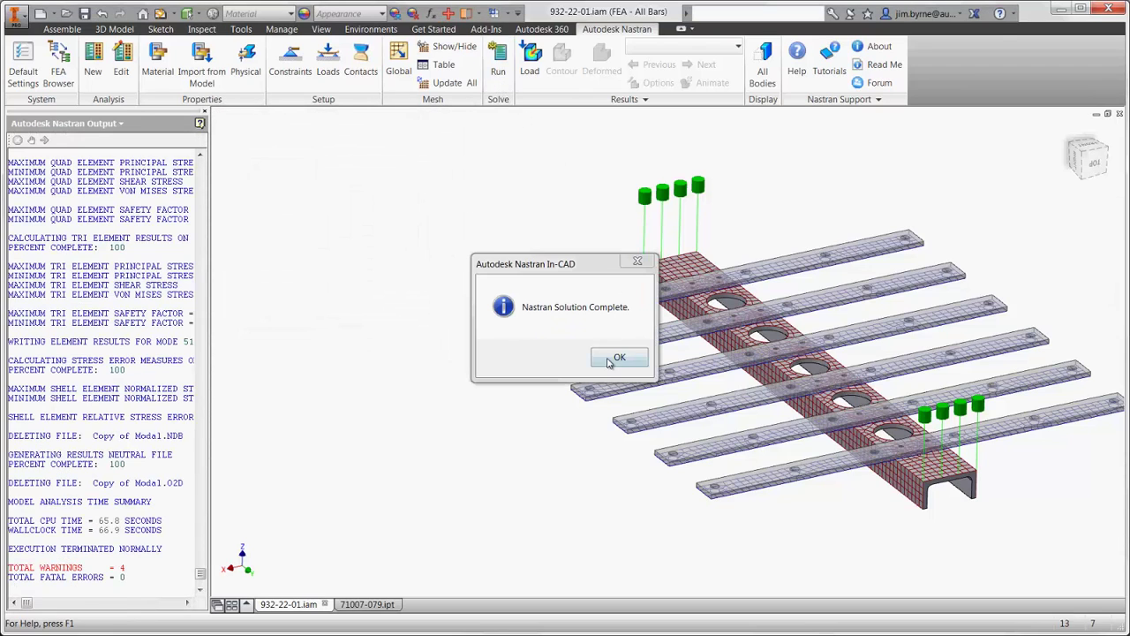
{"action": "left_click", "coordinate": [619, 358]}
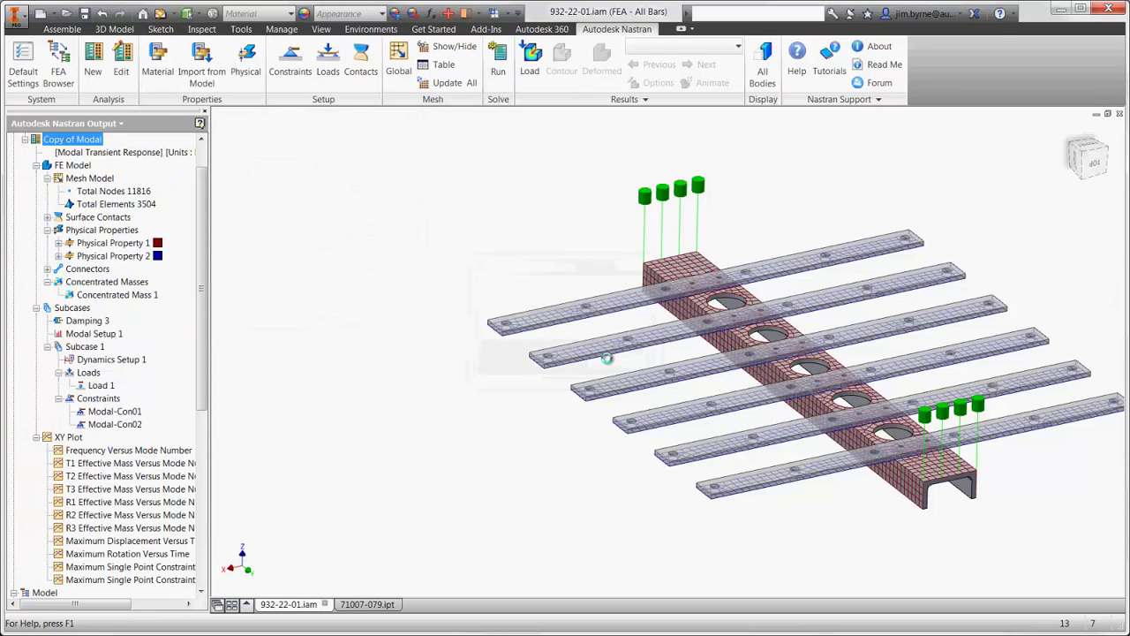
{"action": "right_click", "coordinate": [69, 437]}
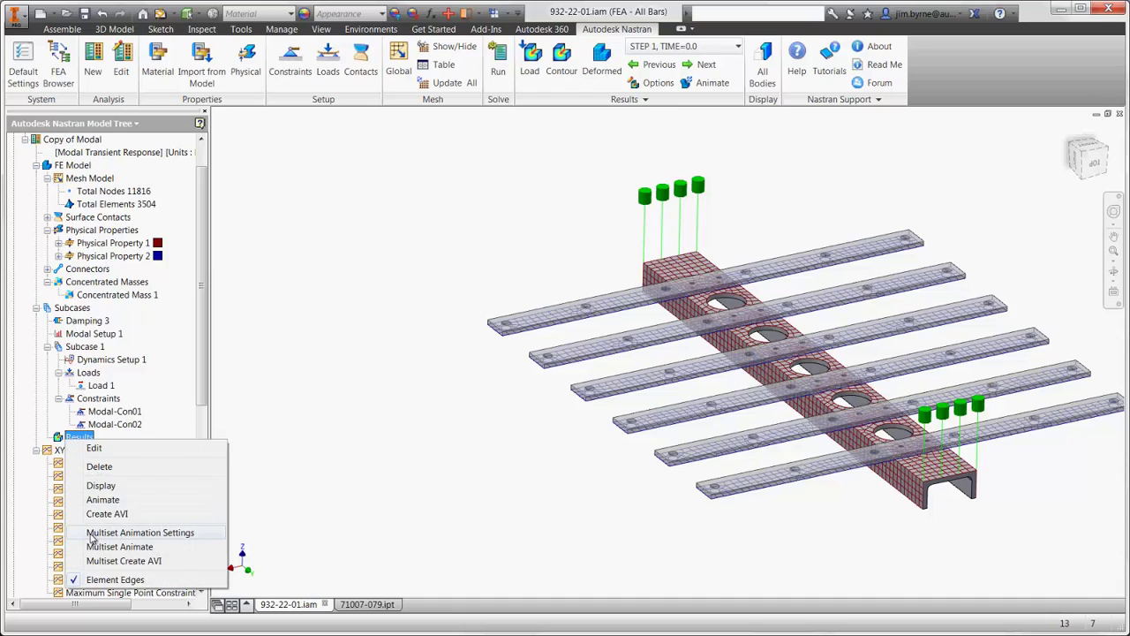
{"action": "left_click", "coordinate": [139, 532]}
{"action": "left_click", "coordinate": [374, 300]}
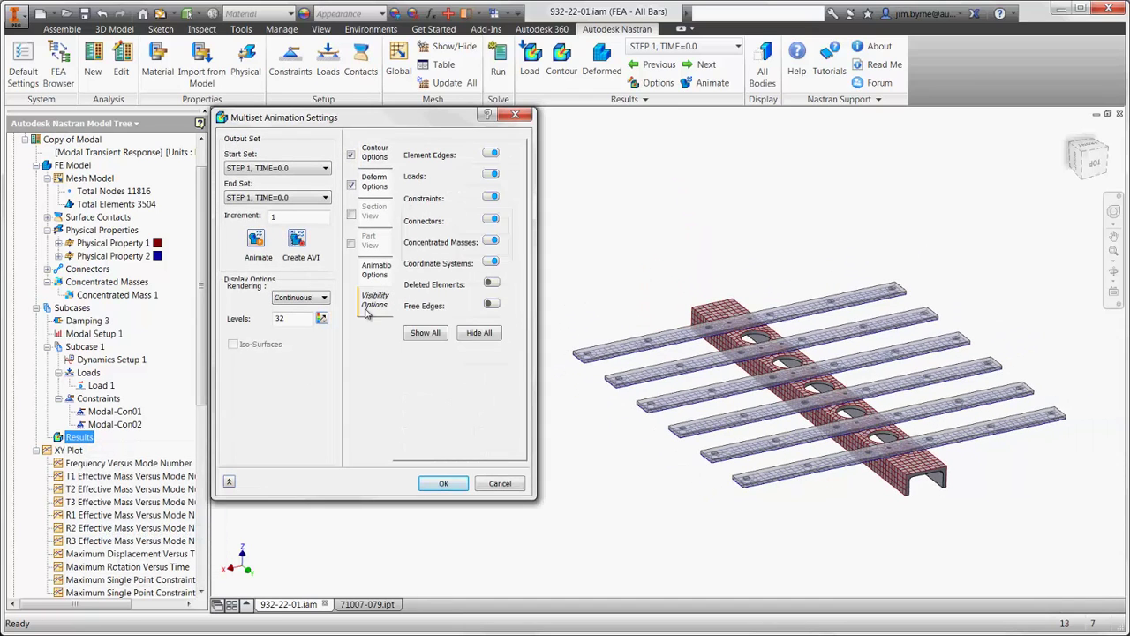
{"action": "left_click", "coordinate": [282, 198]}
{"action": "scroll", "coordinate": [279, 336], "scroll_direction": "down", "scroll_amount": 7}
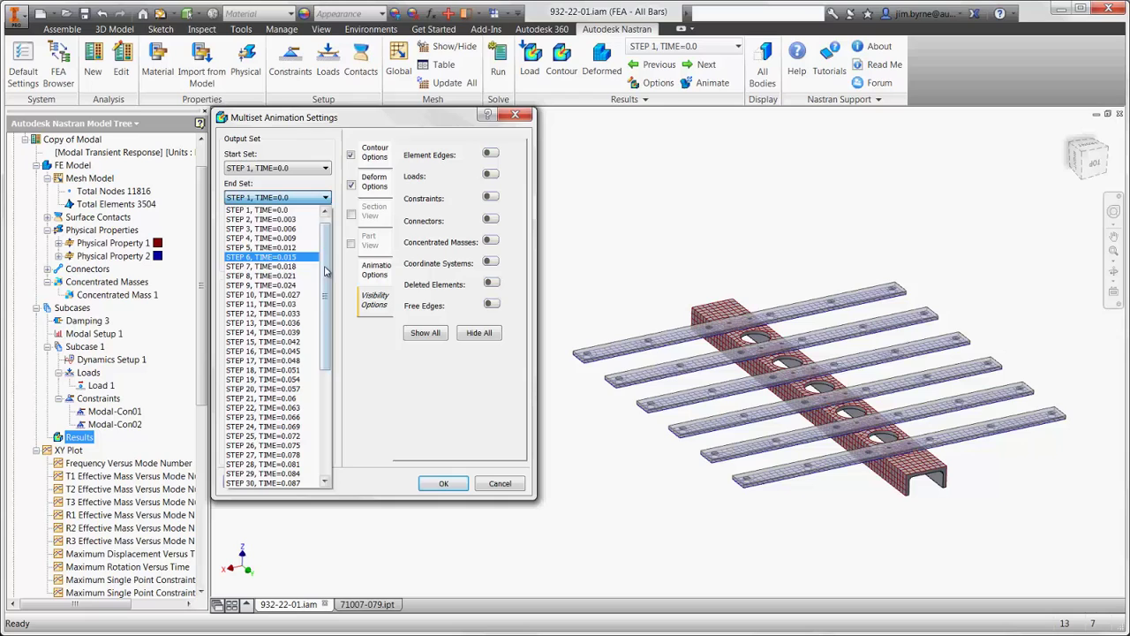
{"action": "left_click", "coordinate": [269, 467]}
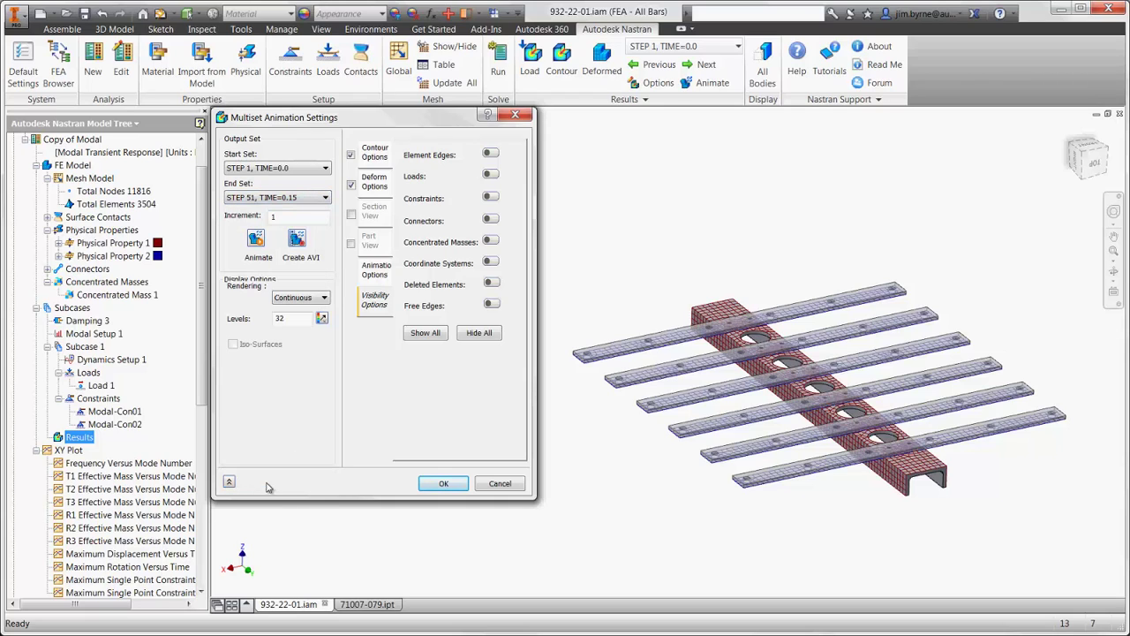
Contour the animation by shell von Mises stress fixed at 0–7000 and play it through once.
{"action": "left_click", "coordinate": [380, 157]}
{"action": "left_click", "coordinate": [434, 167]}
{"action": "left_click", "coordinate": [419, 389]}
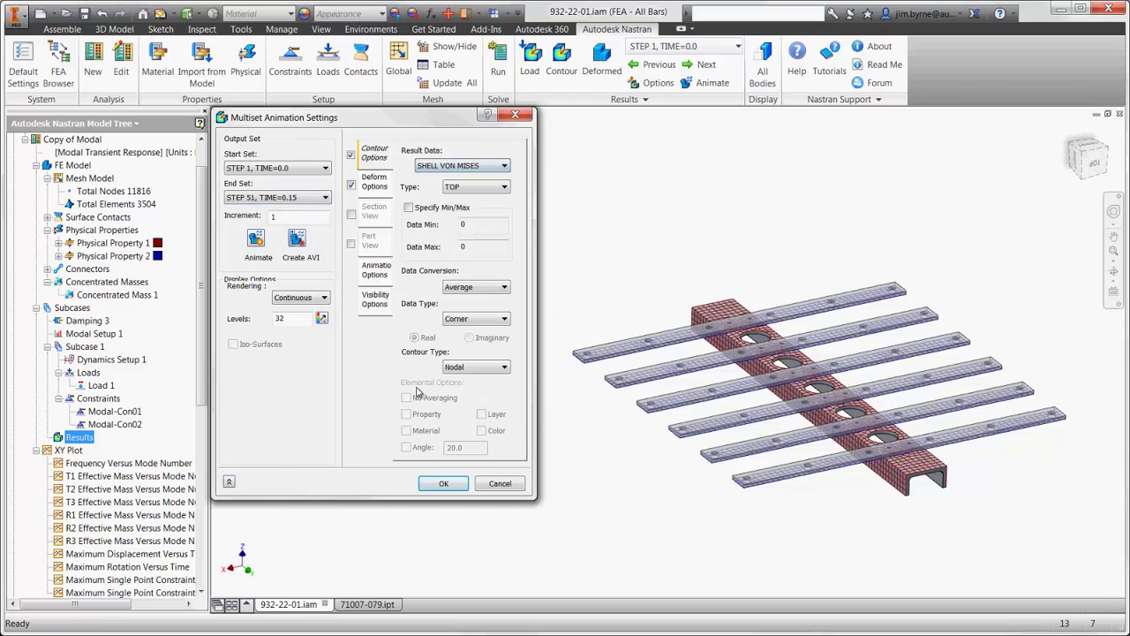
{"action": "left_click", "coordinate": [409, 207]}
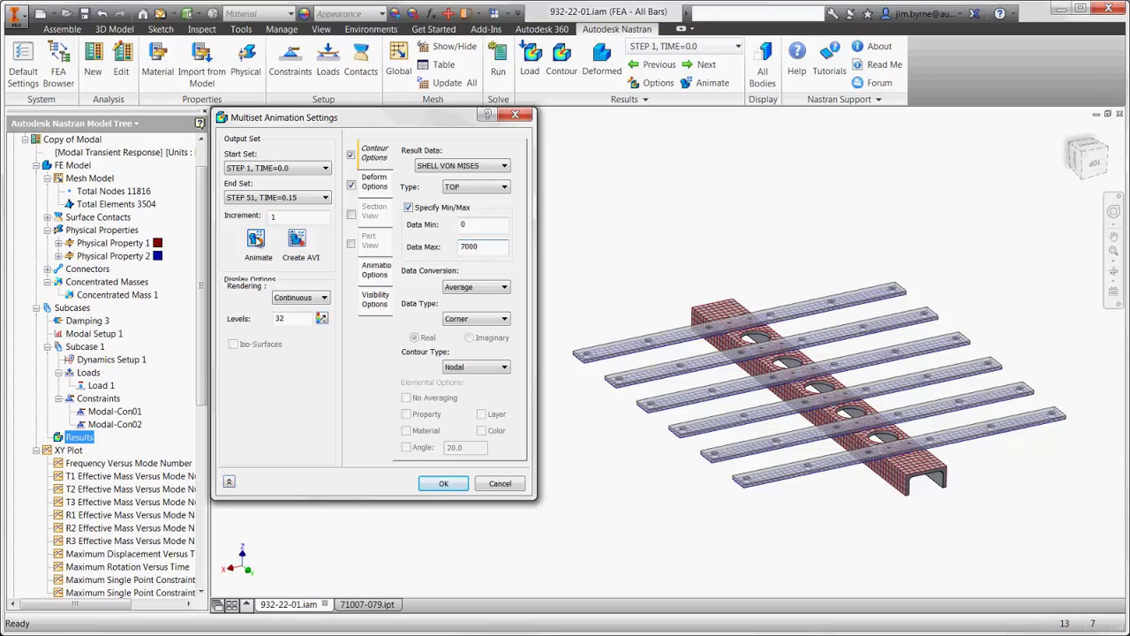
{"action": "left_click", "coordinate": [255, 239]}
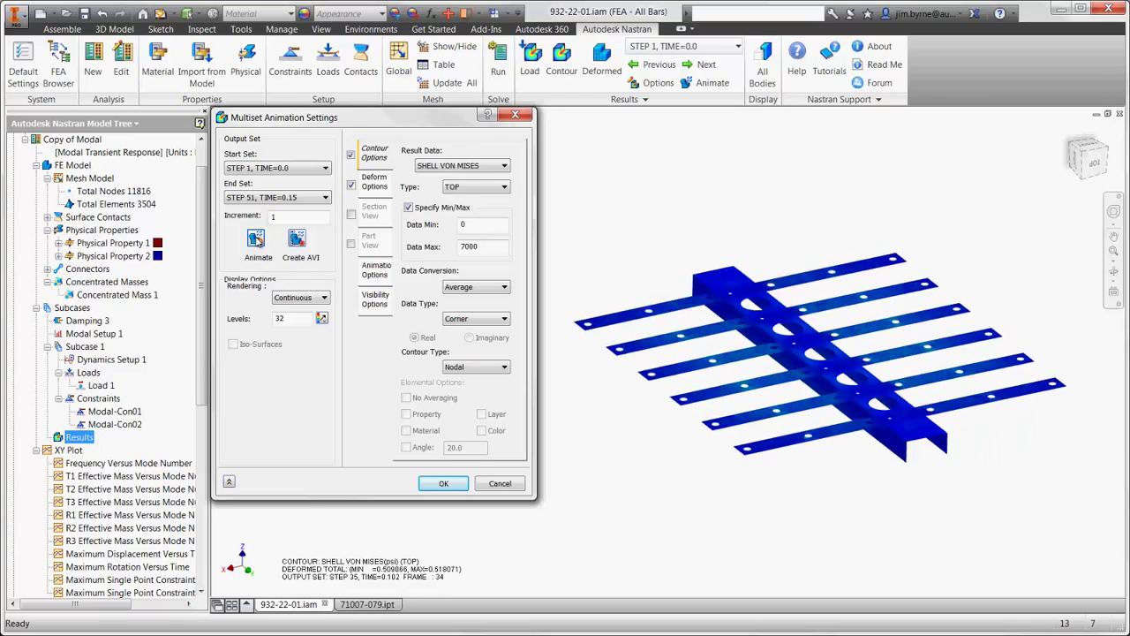
{"action": "left_click", "coordinate": [257, 242]}
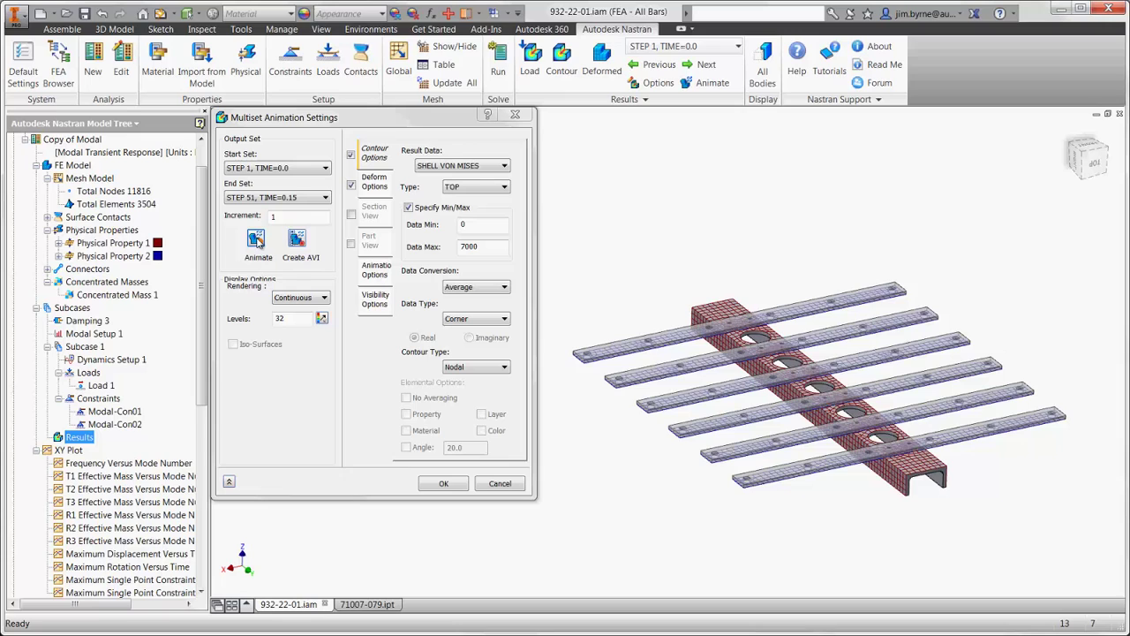
Create and save the 'Response' XY plot of total displacement versus time for the EndBars group.
{"action": "left_click", "coordinate": [428, 484]}
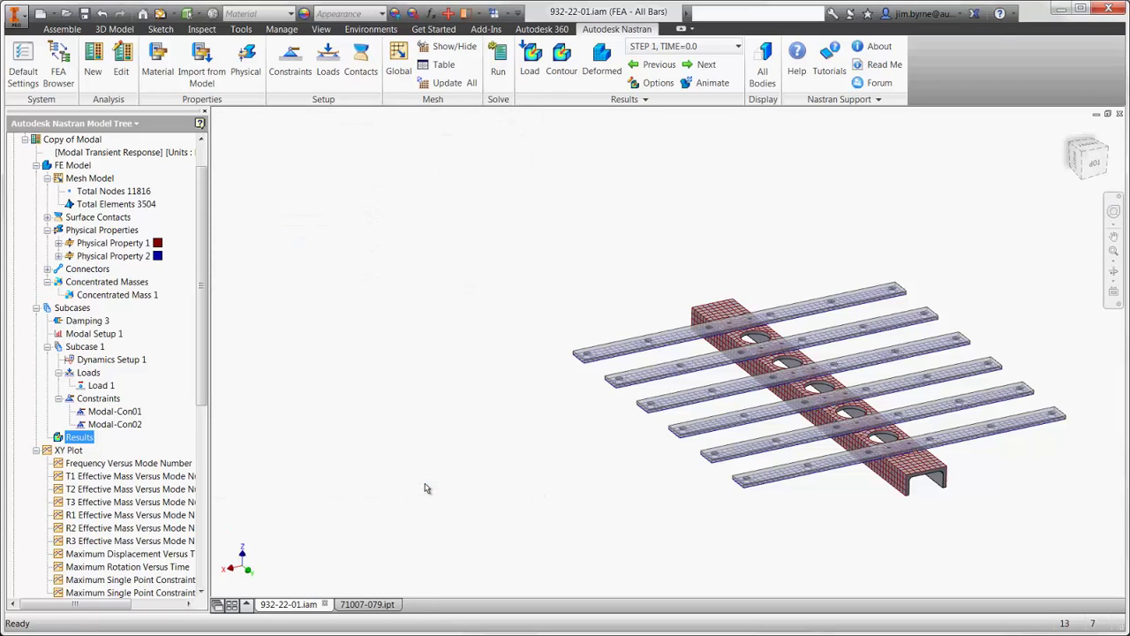
{"action": "right_click", "coordinate": [70, 452]}
{"action": "left_click", "coordinate": [99, 460]}
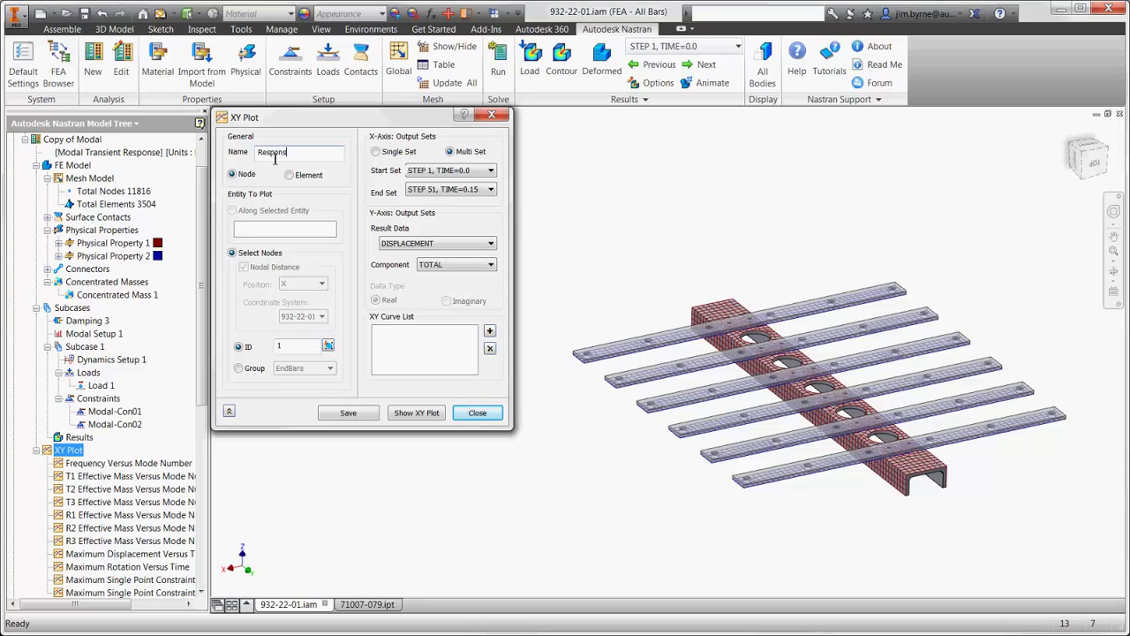
{"action": "left_click", "coordinate": [238, 368]}
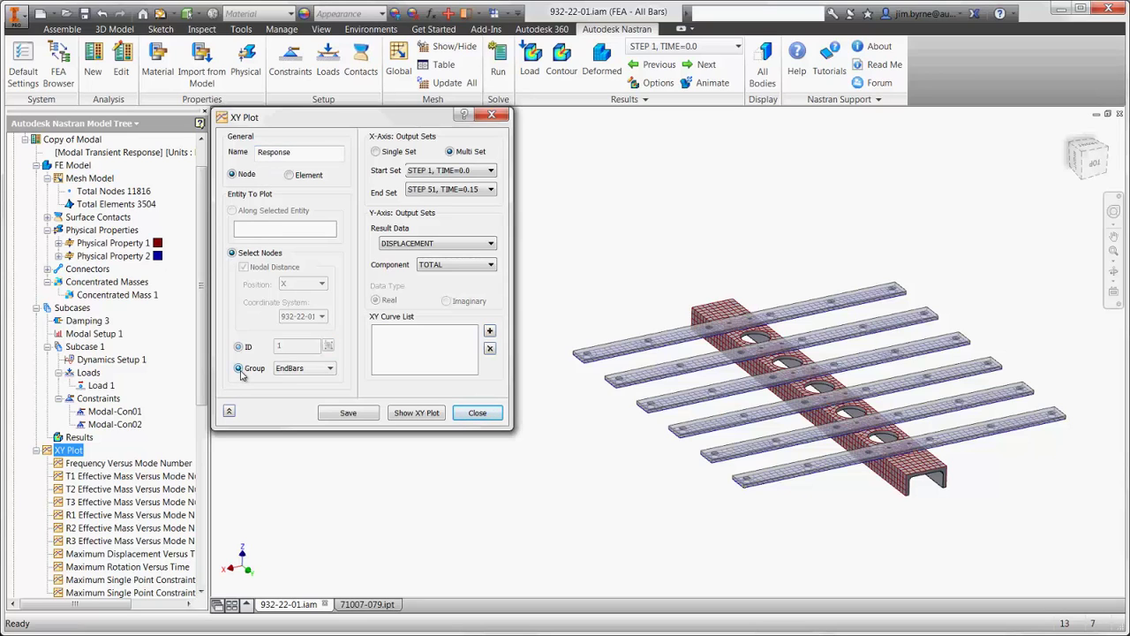
{"action": "left_click", "coordinate": [402, 413]}
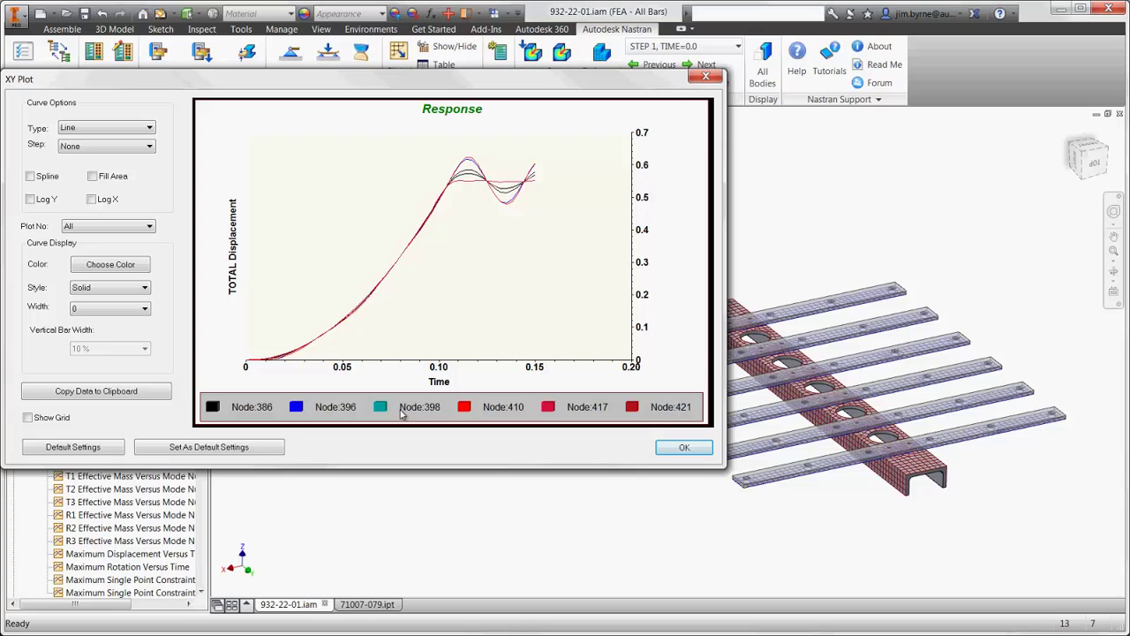
{"action": "mouse_move", "coordinate": [470, 164]}
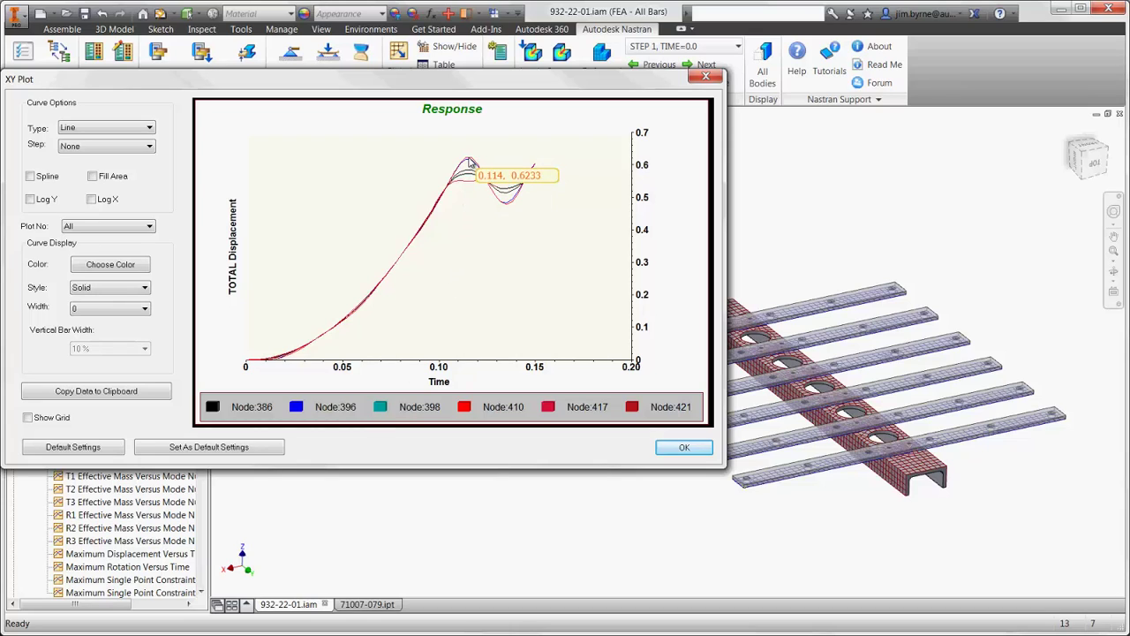
{"action": "mouse_move", "coordinate": [505, 209]}
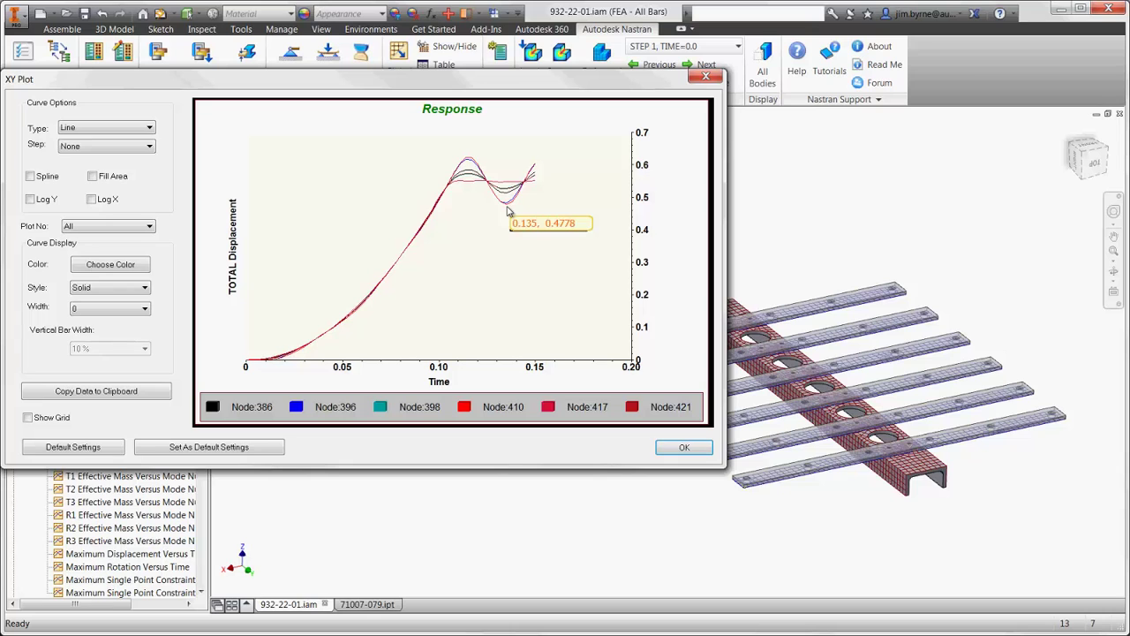
{"action": "left_click", "coordinate": [673, 447]}
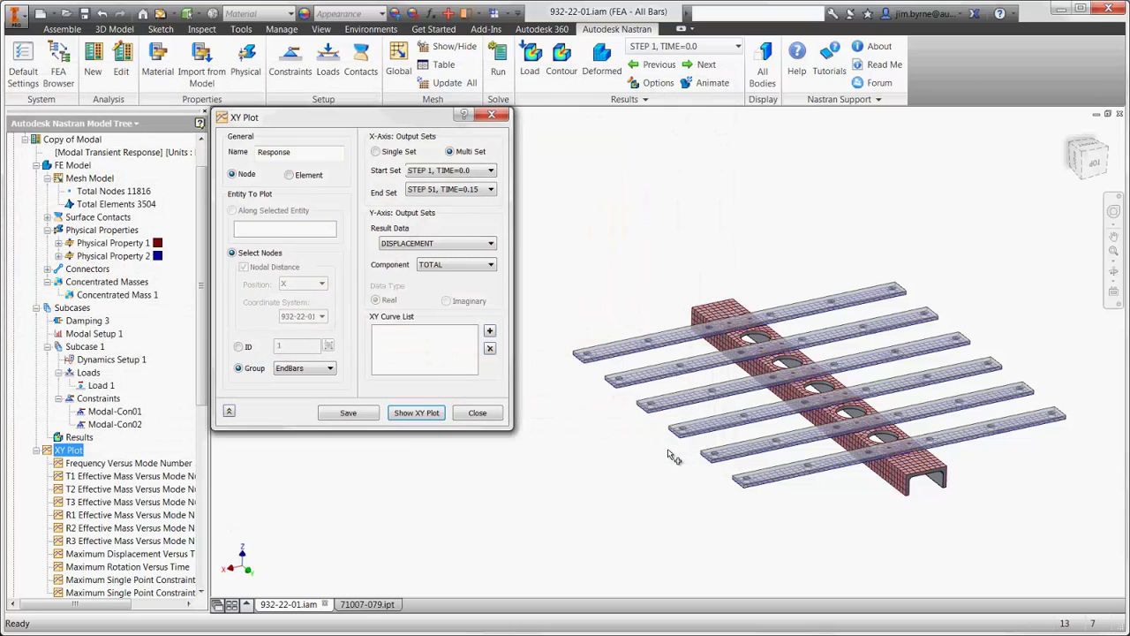
{"action": "left_click", "coordinate": [358, 413]}
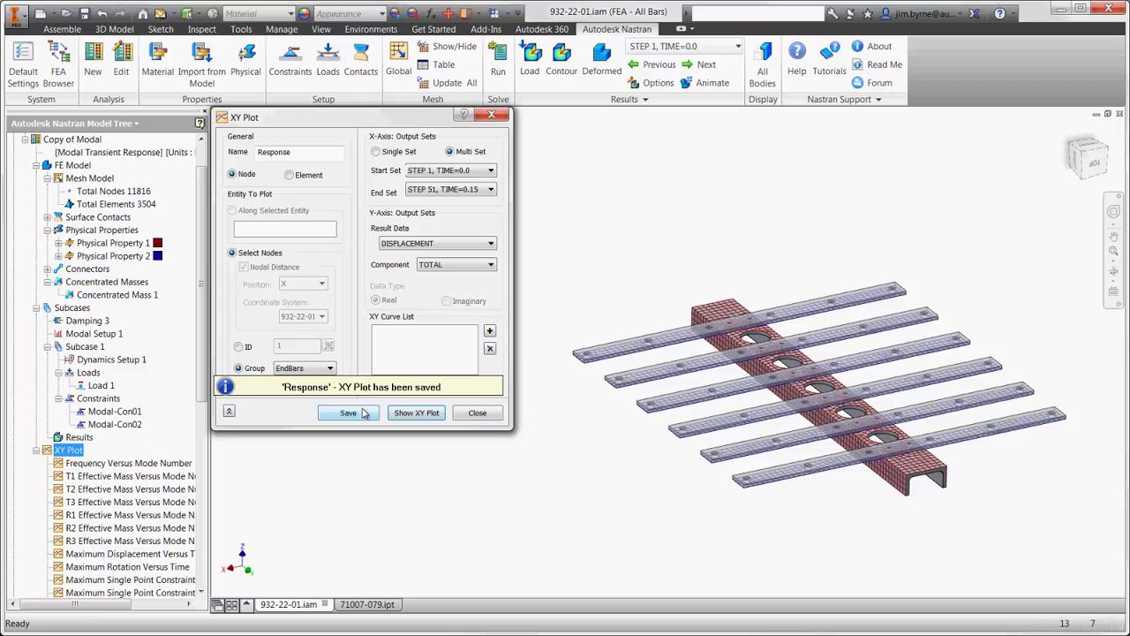
Change Physical Property 2 shell thickness from 0.25 to 0.5 and rerun the transient solve.
{"action": "left_click", "coordinate": [476, 413]}
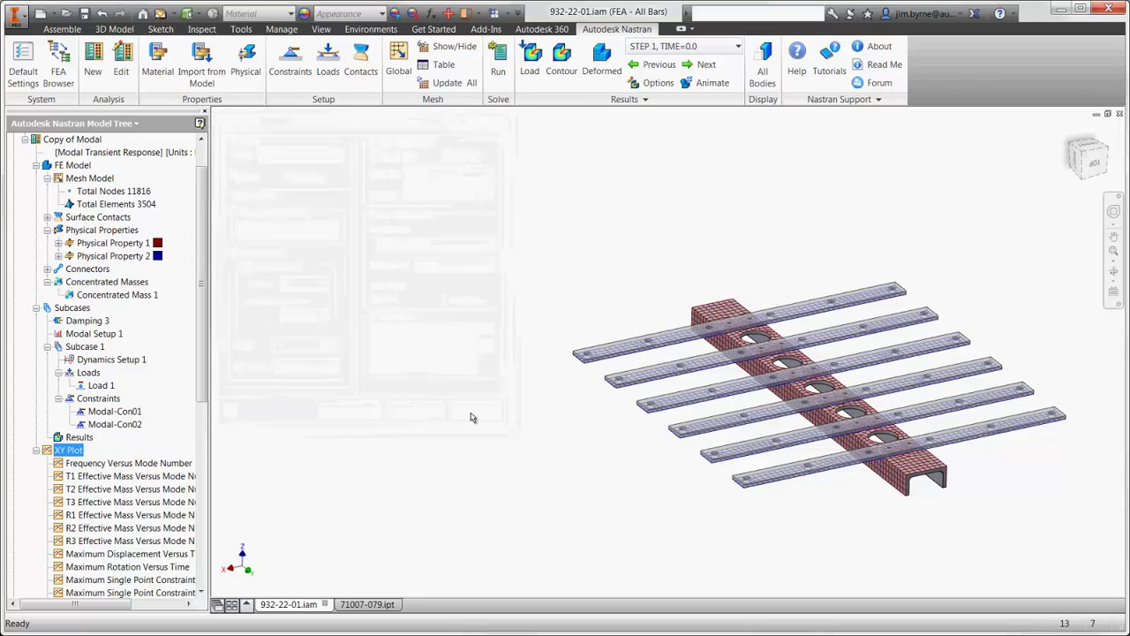
{"action": "right_click", "coordinate": [148, 258]}
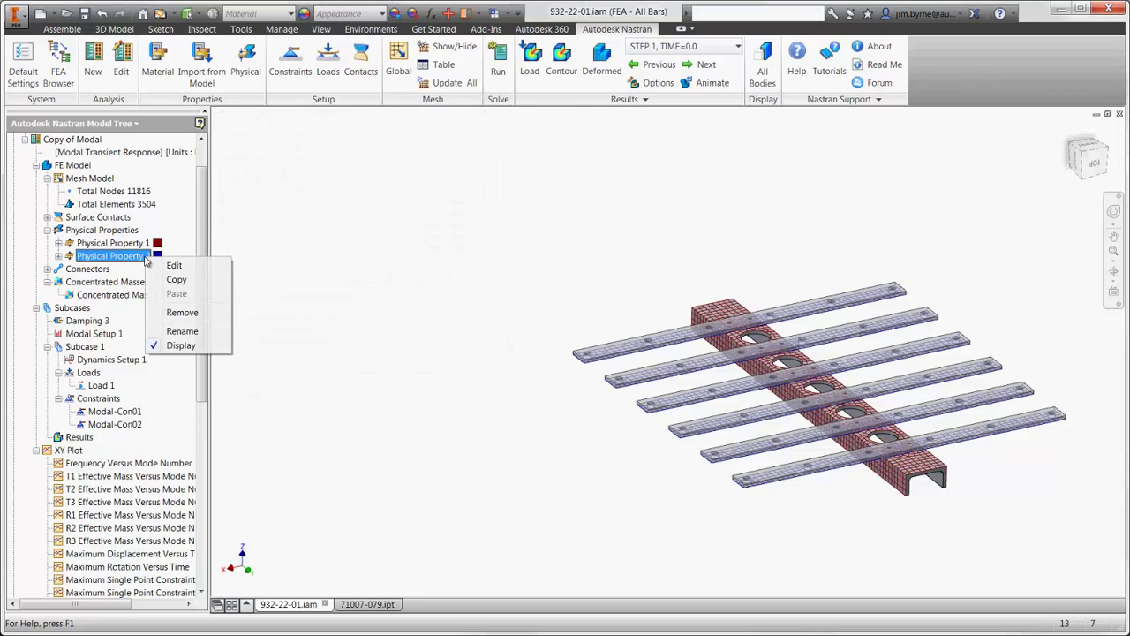
{"action": "left_click", "coordinate": [161, 270]}
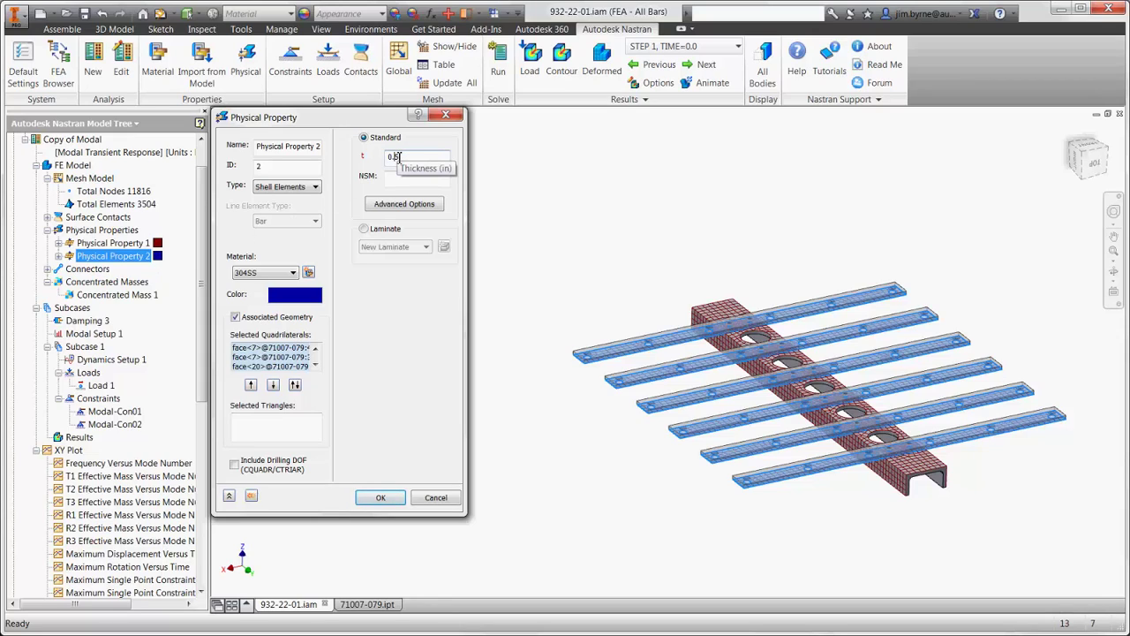
{"action": "left_click", "coordinate": [369, 497]}
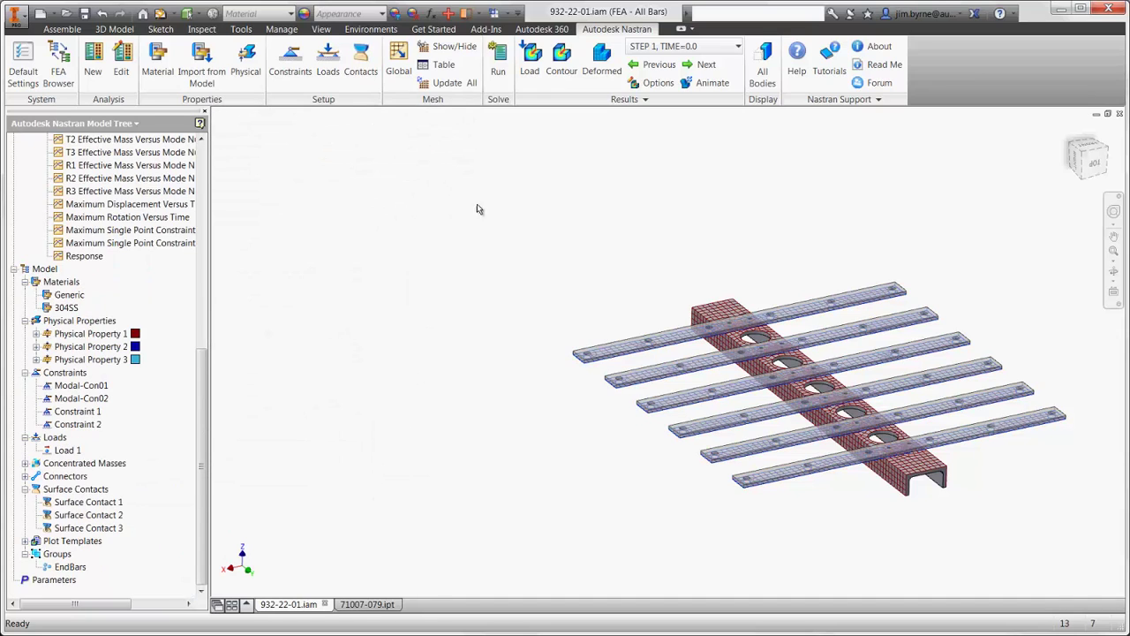
{"action": "left_click", "coordinate": [499, 72]}
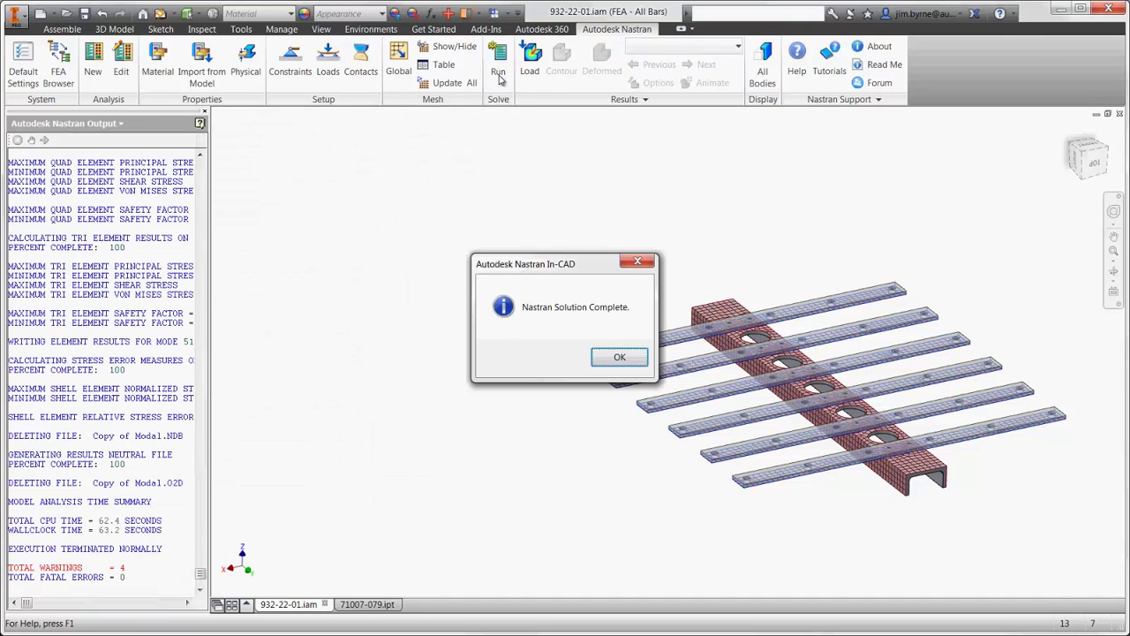
{"action": "left_click", "coordinate": [618, 356]}
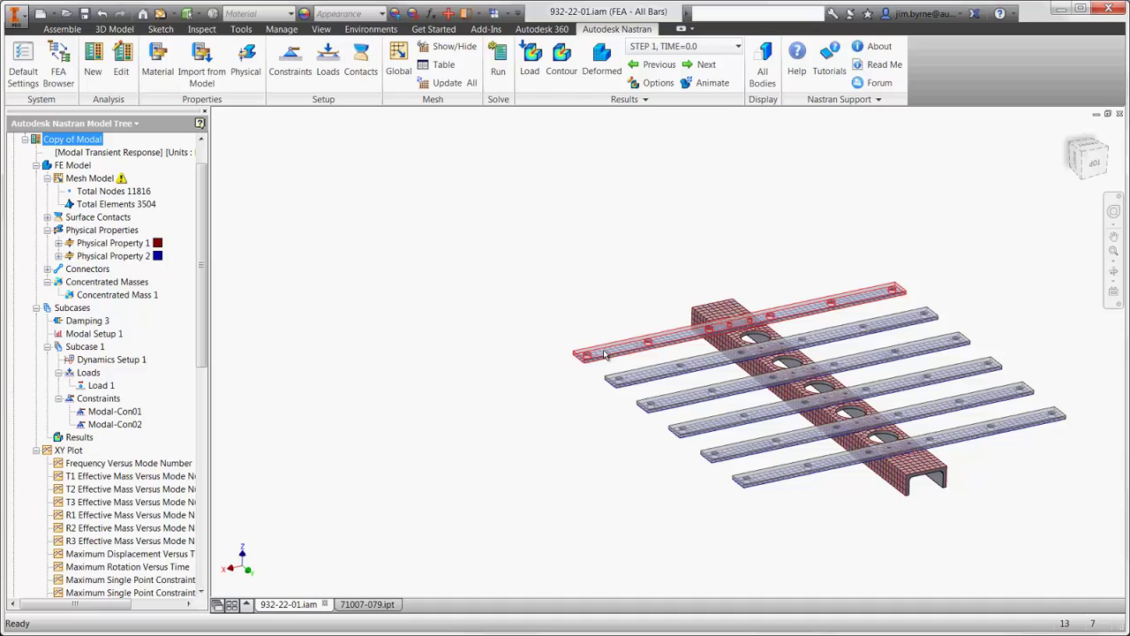
{"action": "right_click", "coordinate": [69, 452]}
{"action": "left_click", "coordinate": [90, 462]}
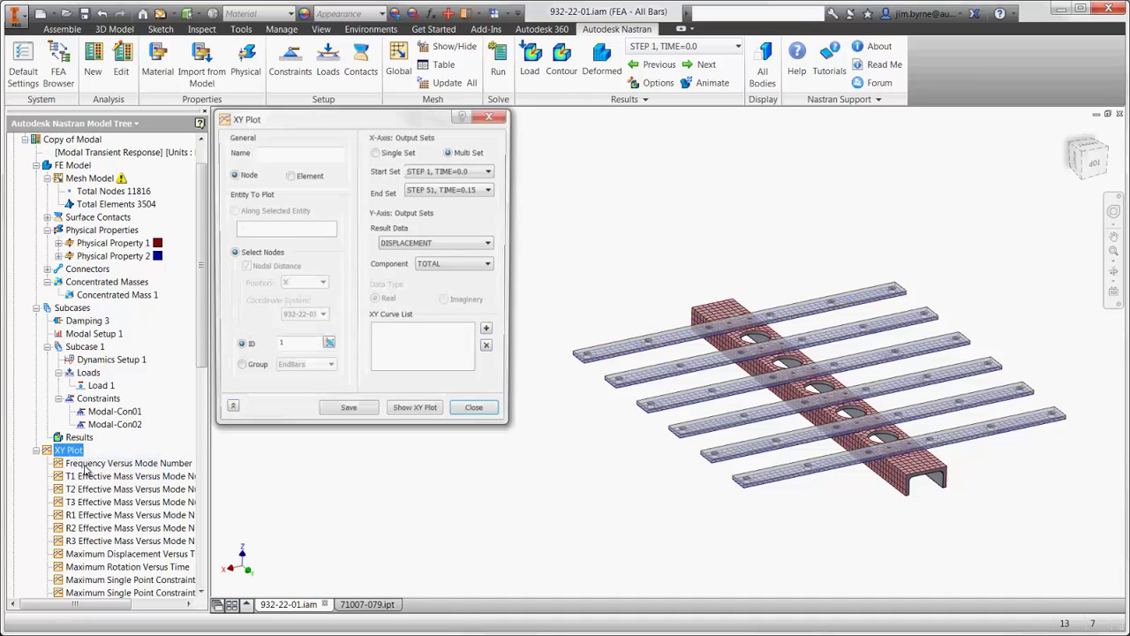
{"action": "left_click", "coordinate": [238, 368]}
{"action": "left_click", "coordinate": [416, 413]}
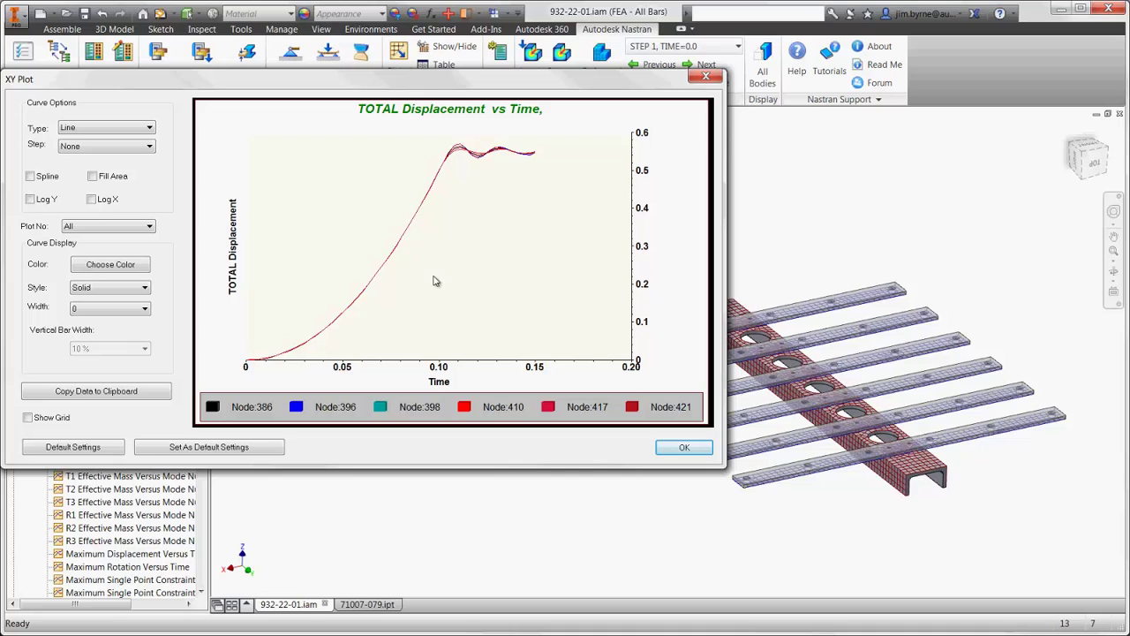
{"action": "mouse_move", "coordinate": [459, 148]}
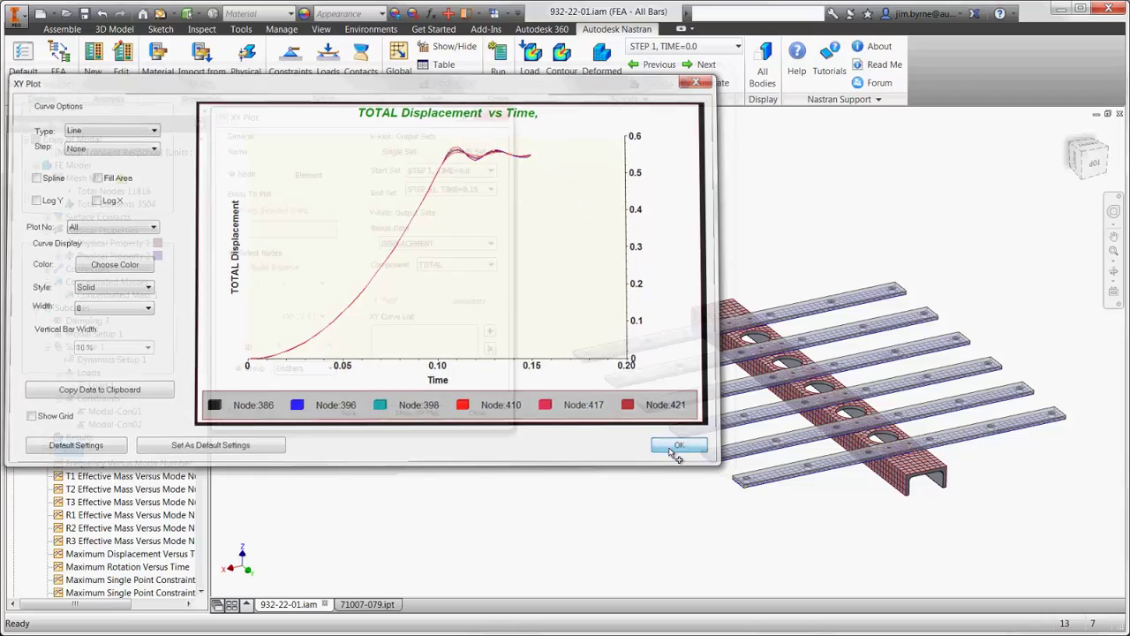
{"action": "left_click", "coordinate": [682, 448]}
{"action": "left_click", "coordinate": [494, 416]}
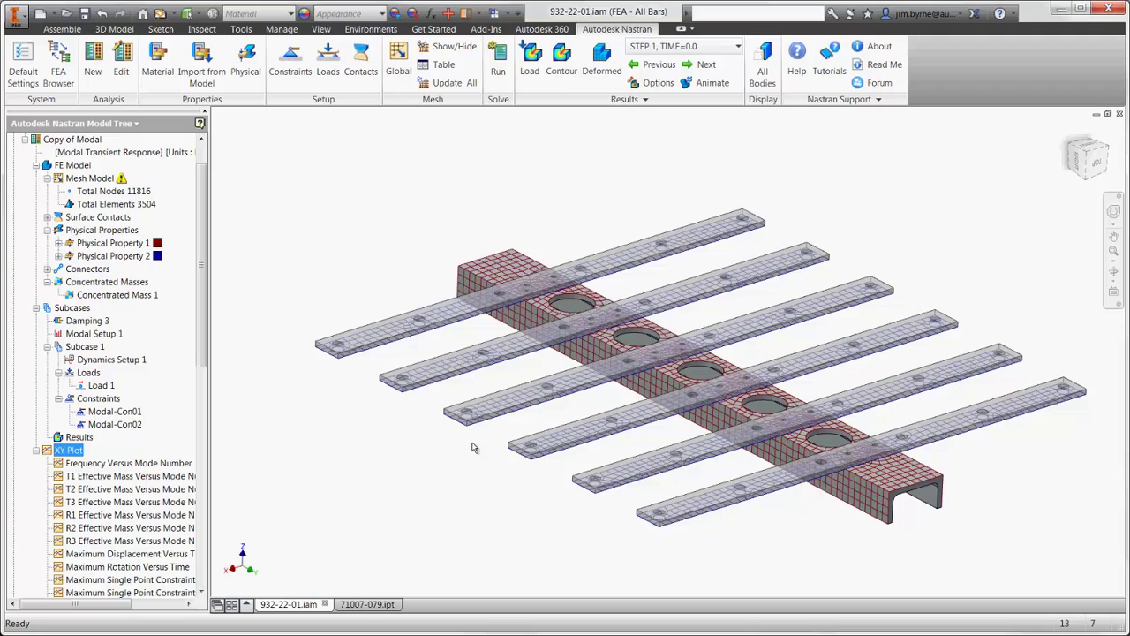
Set the Thickness parameter of bar part 71007-079.ipt to 0.5 in.
{"action": "left_click", "coordinate": [379, 604]}
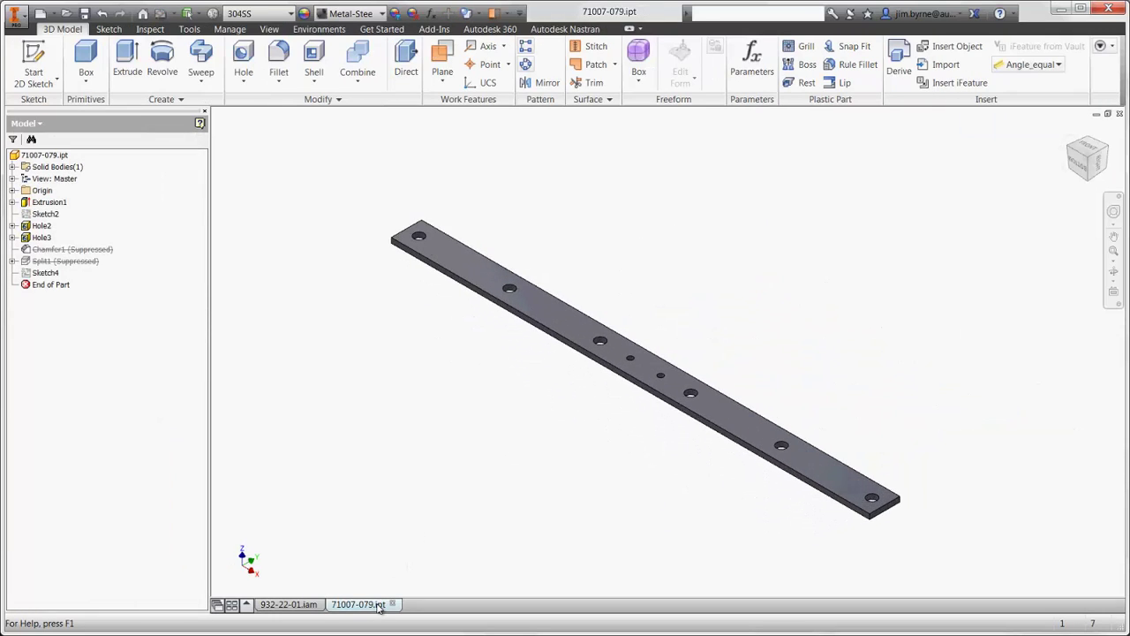
{"action": "left_click", "coordinate": [751, 62]}
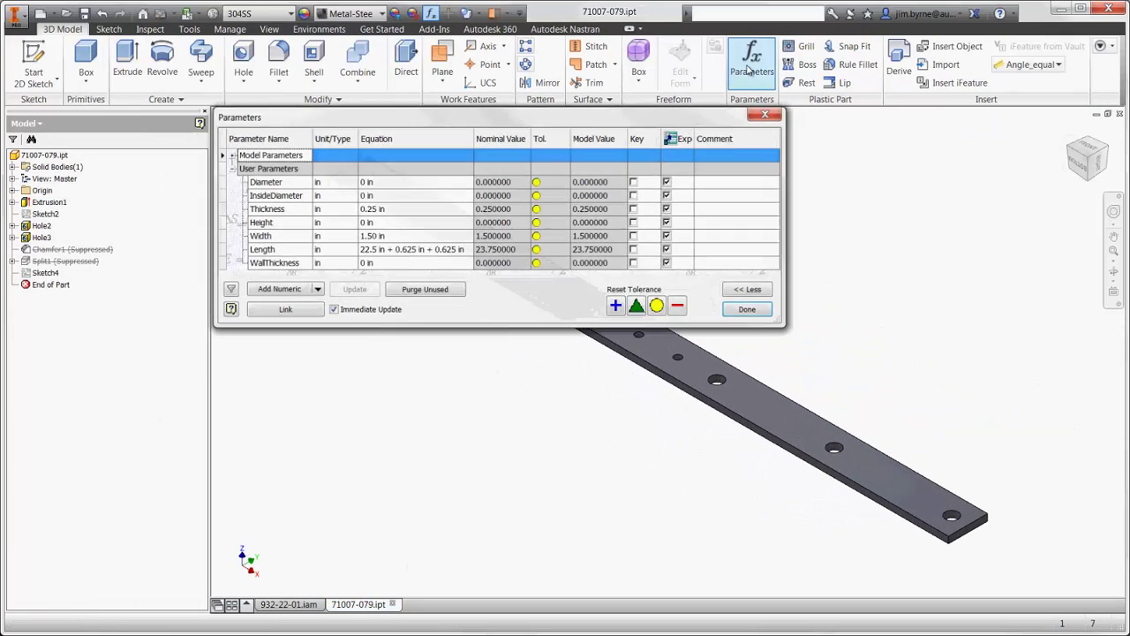
{"action": "left_click", "coordinate": [398, 209]}
{"action": "type", "text": ".5"}
{"action": "key", "text": "Return"}
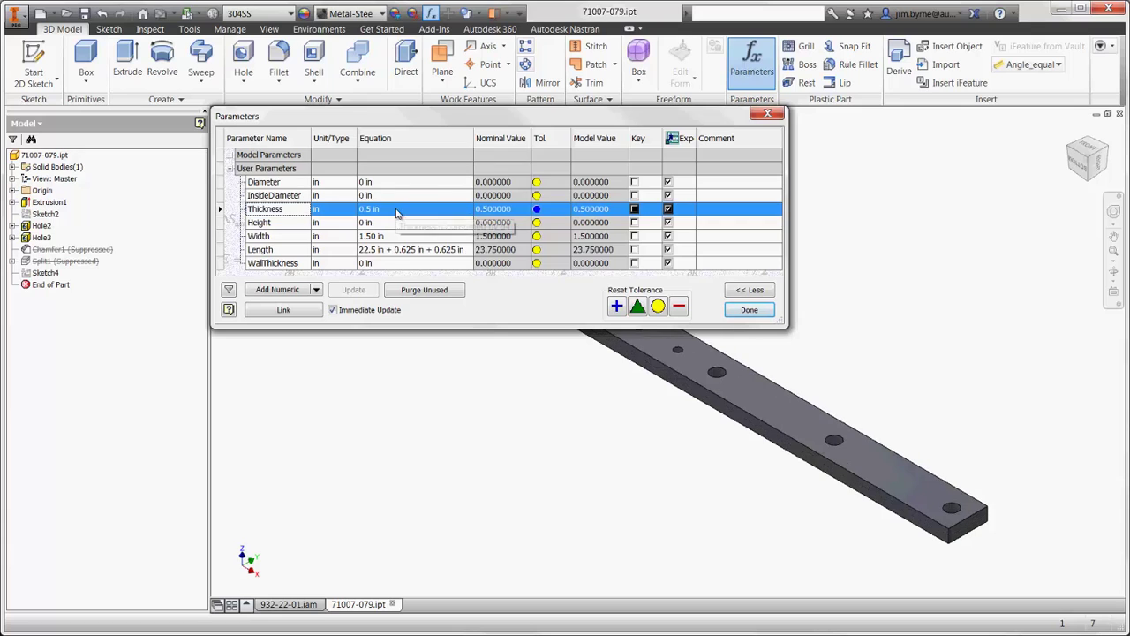
{"action": "left_click", "coordinate": [749, 309]}
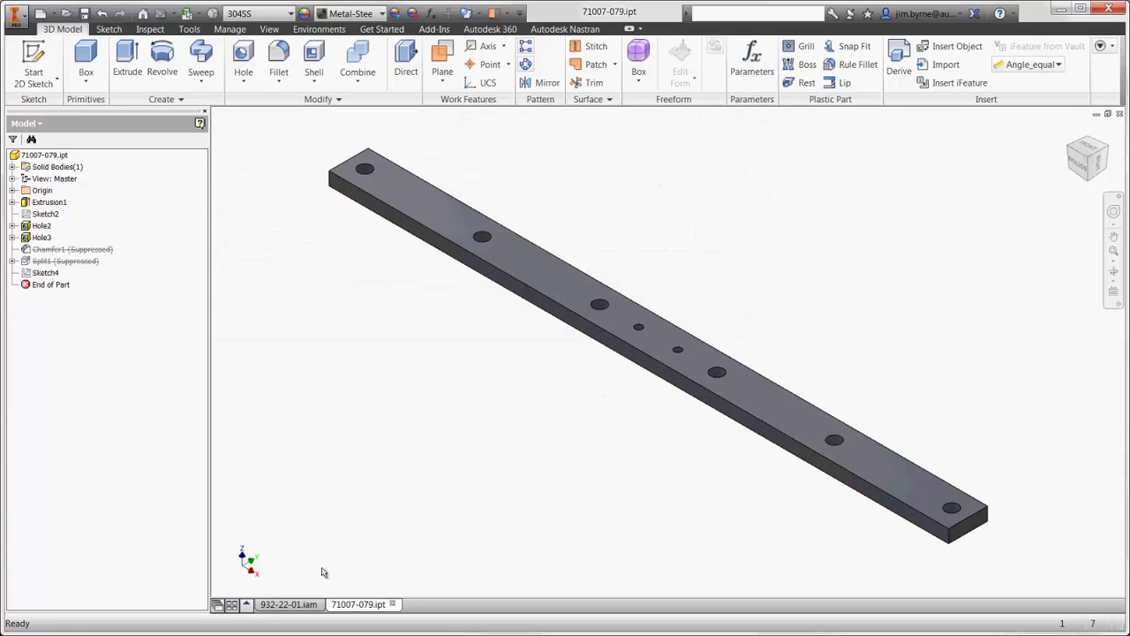
Back in 932-22-01.iam, hide the mesh and activate the New Design level of detail.
{"action": "left_click", "coordinate": [288, 604]}
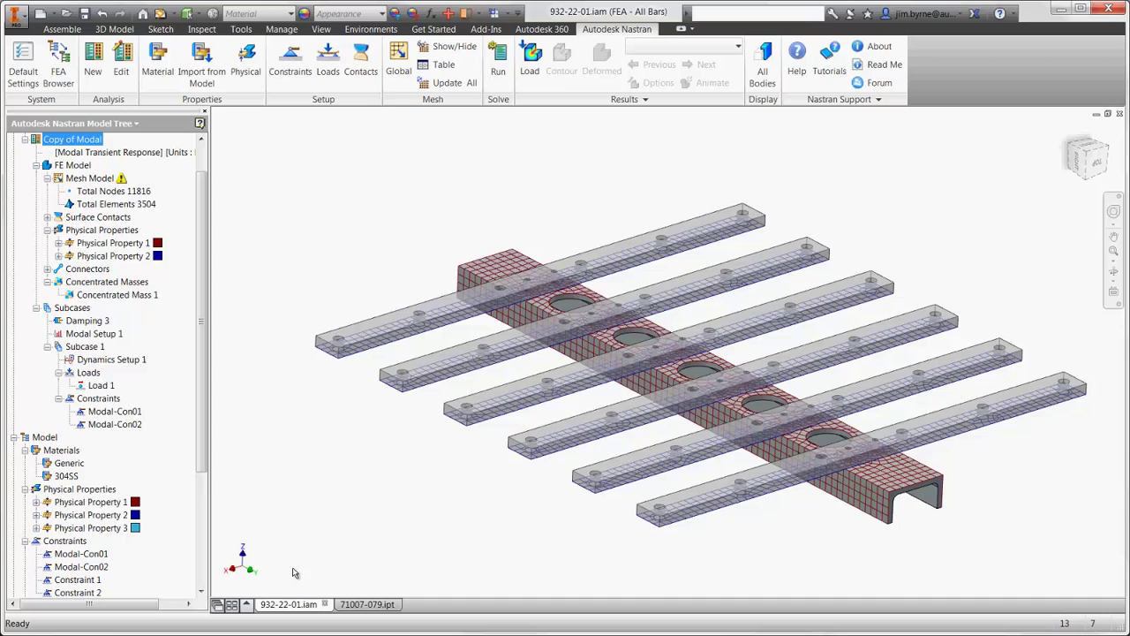
{"action": "left_click", "coordinate": [444, 47]}
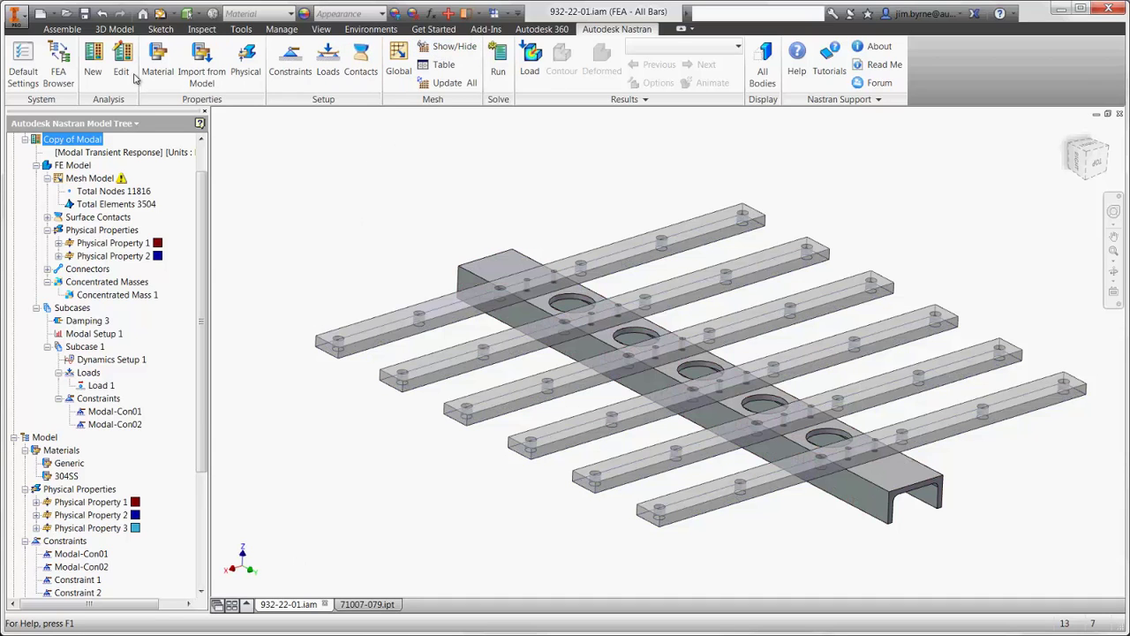
{"action": "left_click", "coordinate": [58, 77]}
{"action": "double_click", "coordinate": [72, 333]}
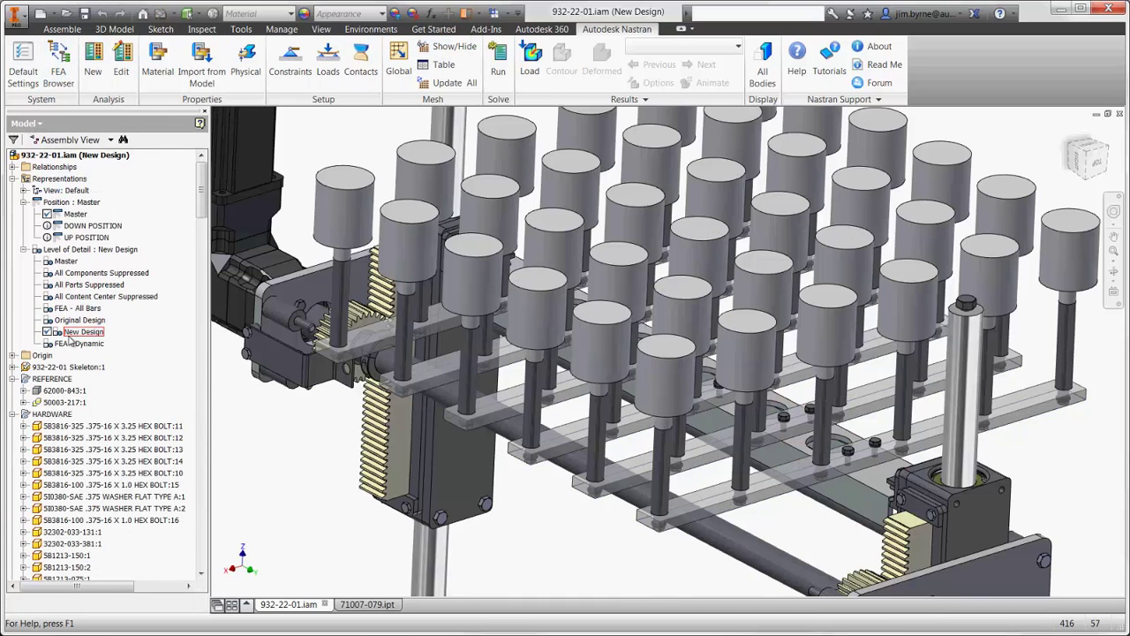